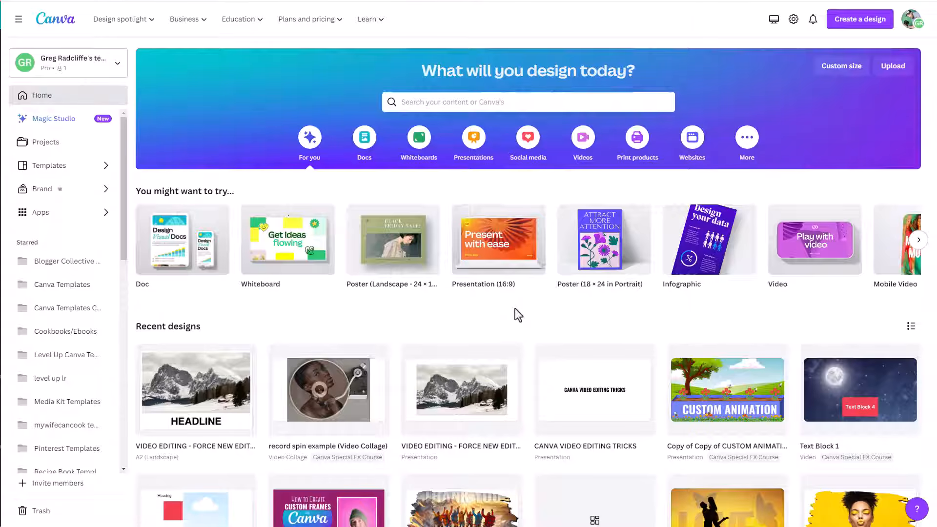
# Create a blank Video design and a blank 24 × 18 in landscape poster from the home page's suggestions.
pyautogui.moveTo(774, 268)
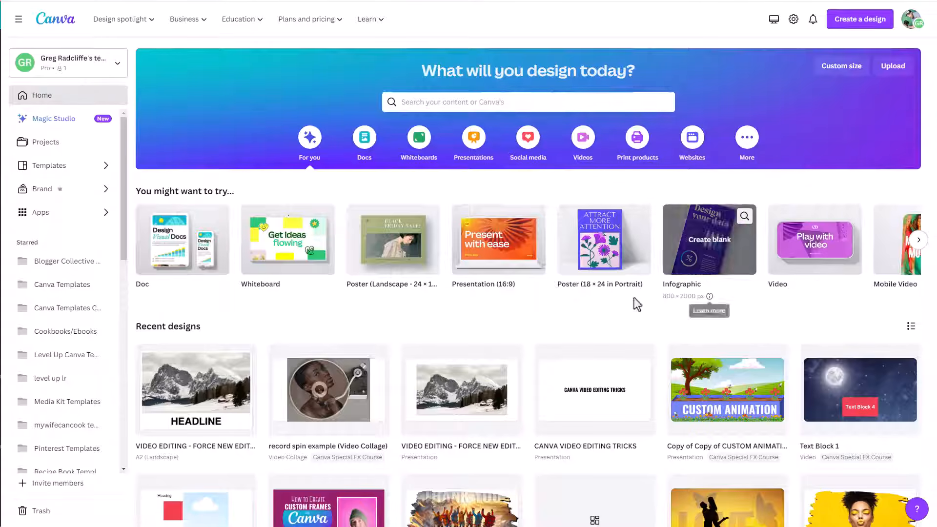
pyautogui.moveTo(489, 272)
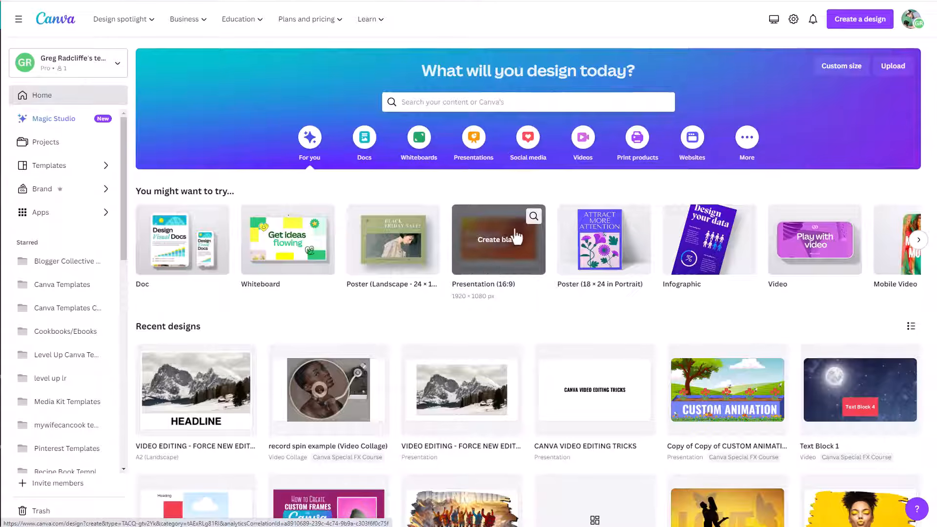
pyautogui.moveTo(624, 285)
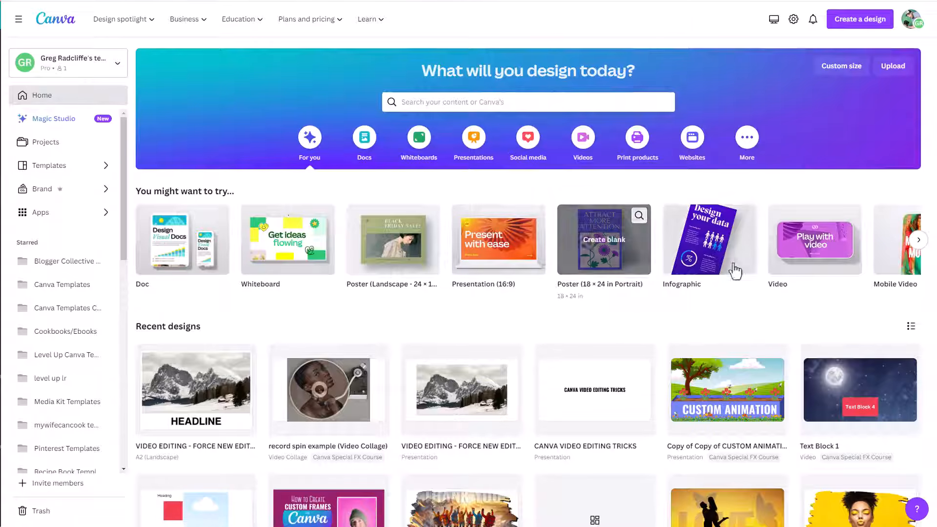
pyautogui.click(805, 266)
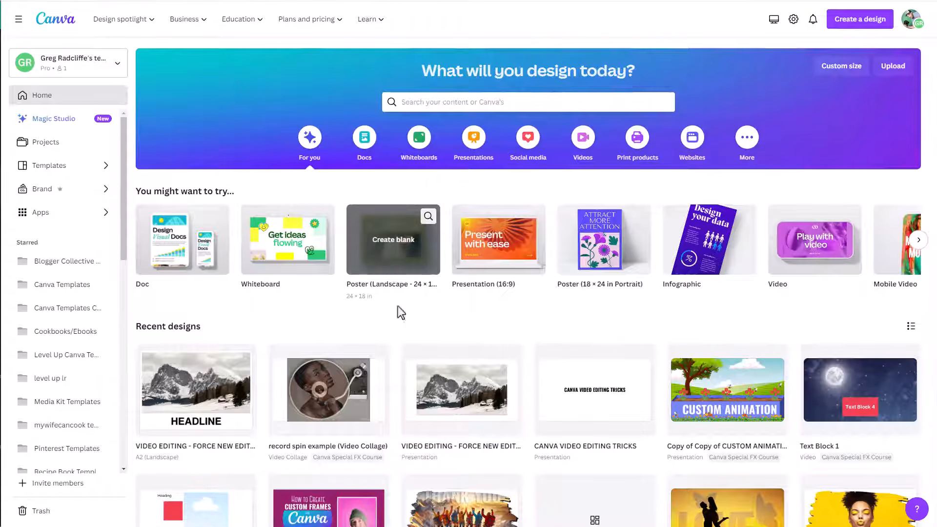
pyautogui.click(393, 254)
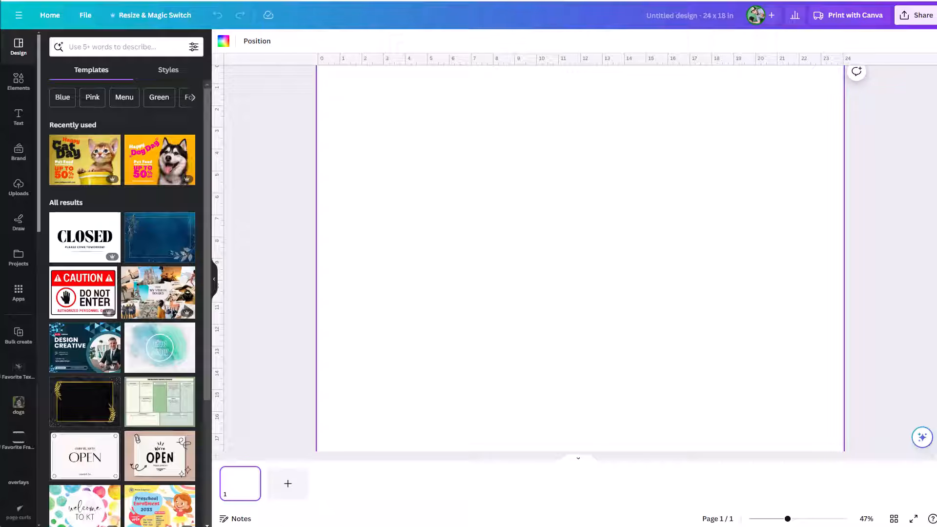
# Return to the home page and create a custom-size design 24 in wide and 18 in high.
pyautogui.hotkey('ctrl', 'Tab')
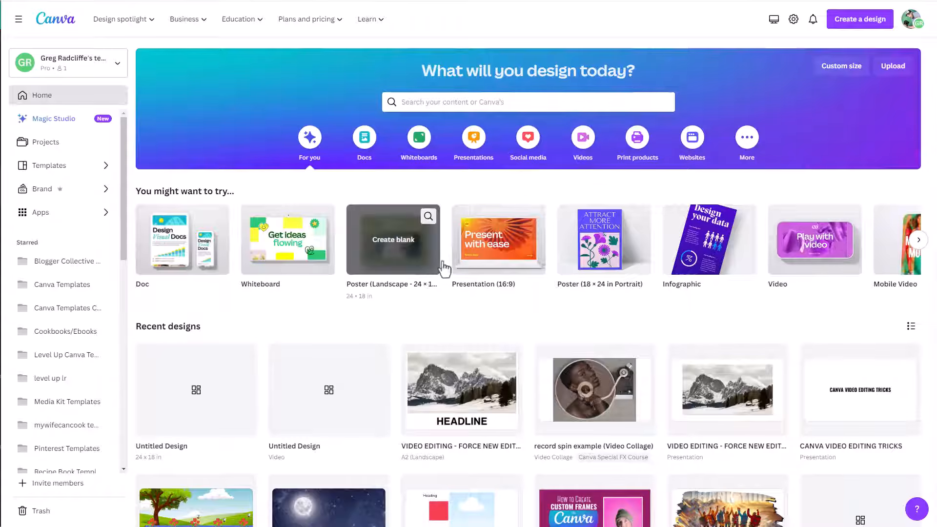
pyautogui.click(841, 68)
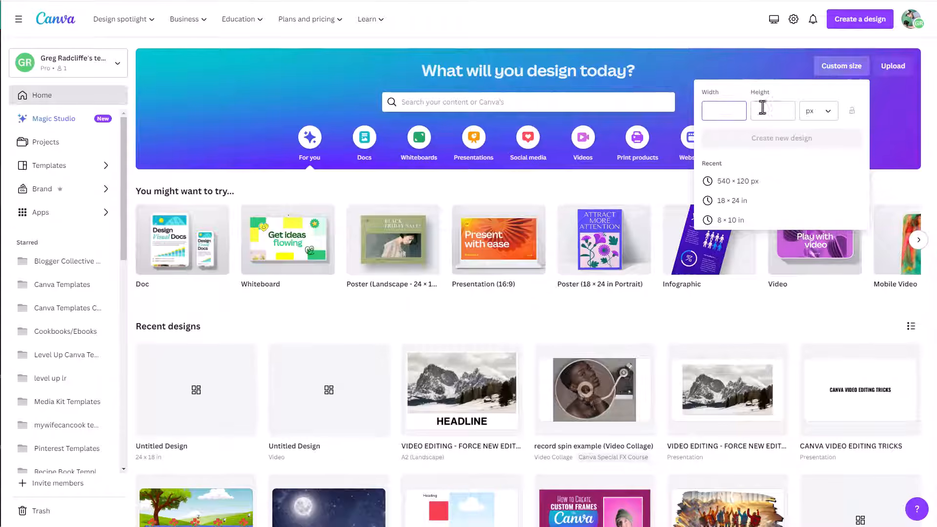
pyautogui.click(828, 111)
pyautogui.click(800, 157)
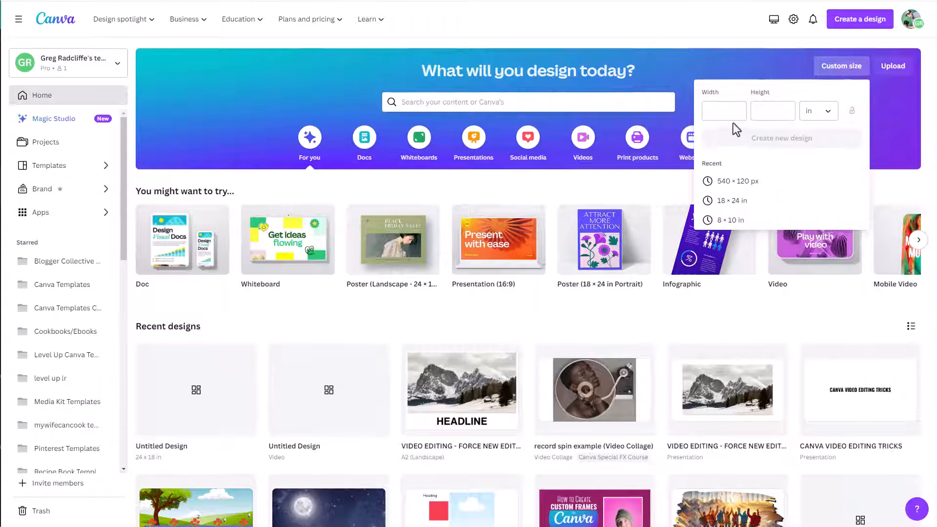
pyautogui.click(719, 112)
pyautogui.write('24')
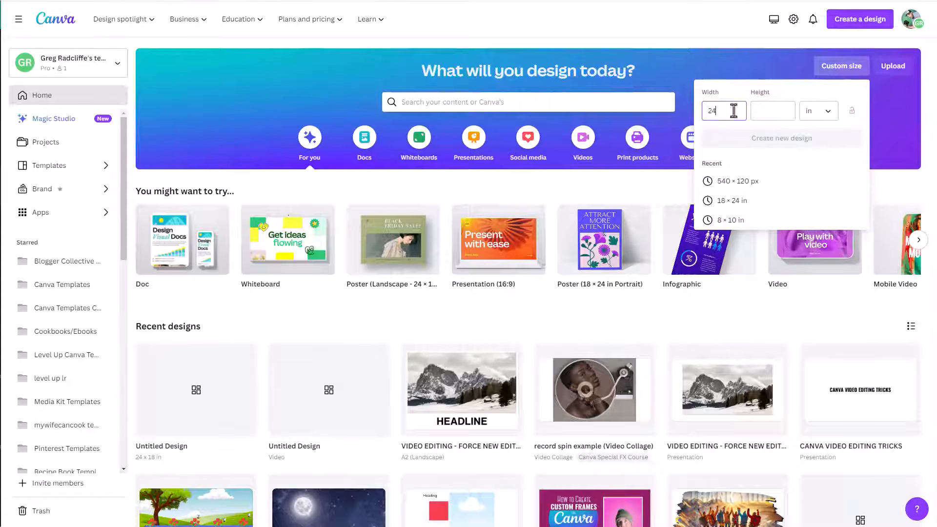
pyautogui.click(771, 116)
pyautogui.write('18')
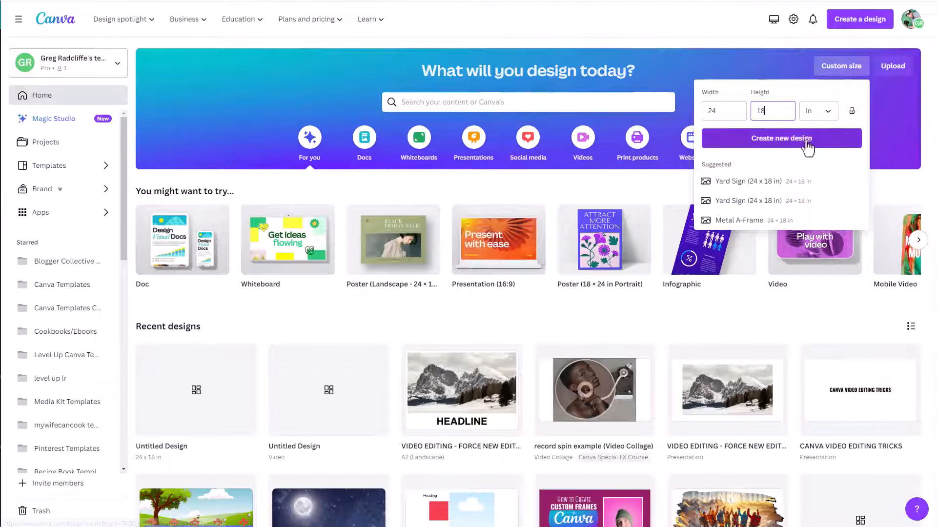
pyautogui.click(783, 139)
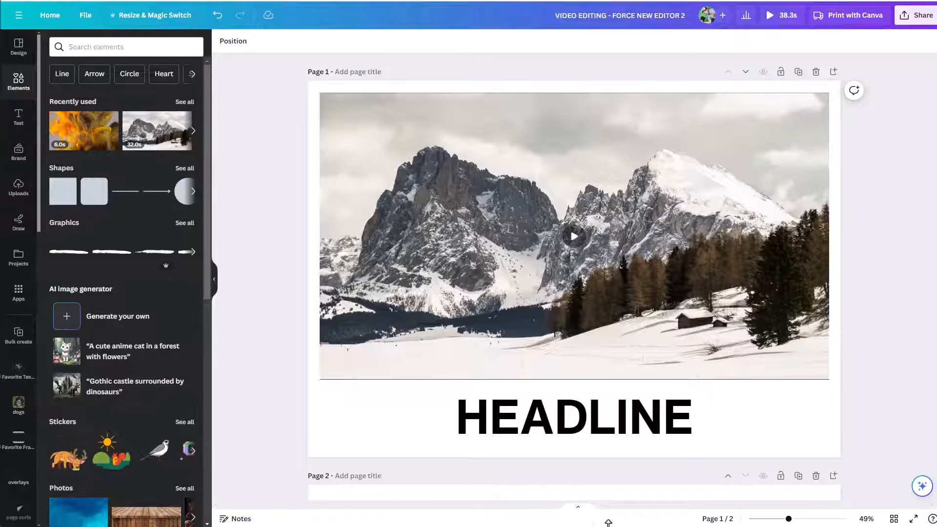
# Show and hide the page thumbnails of VIDEO EDITING - FORCE NEW EDITOR 2 and look through its pages.
pyautogui.click(578, 510)
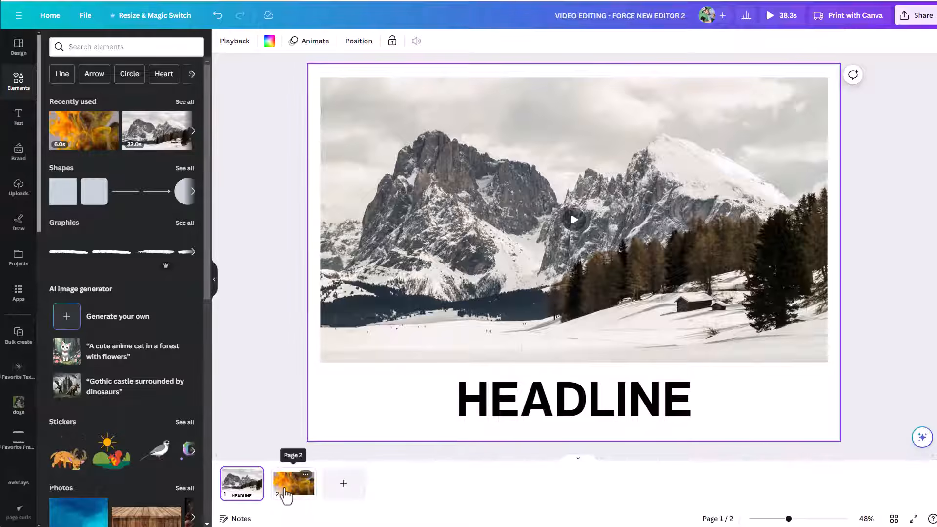
pyautogui.click(578, 460)
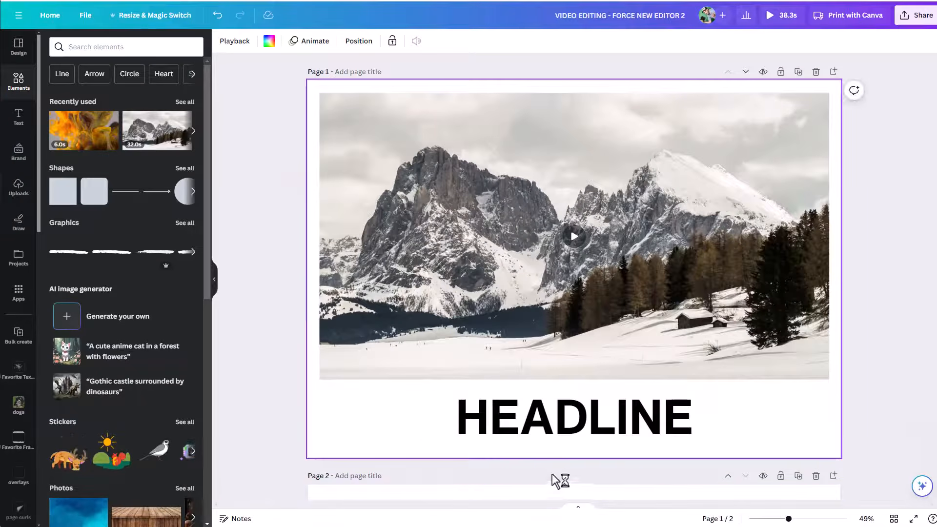
pyautogui.scroll(-5, 549, 464)
pyautogui.scroll(5, 546, 454)
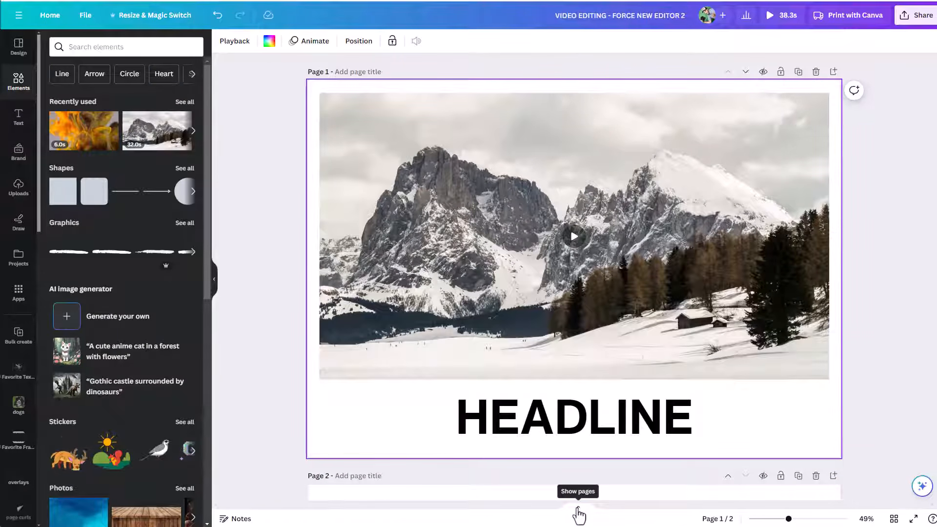
pyautogui.click(578, 510)
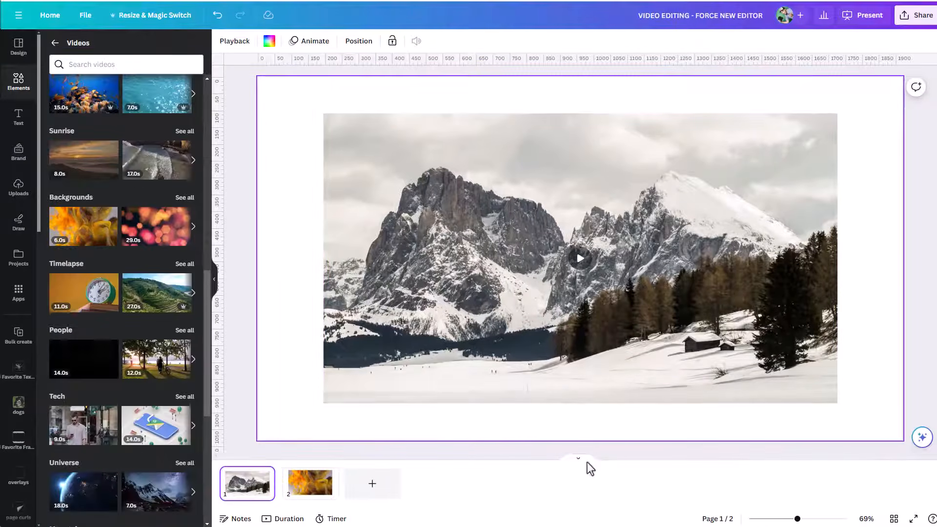
# Toggle the page thumbnails in the VIDEO EDITING - FORCE NEW EDITOR presentation and in the HEADLINE poster design to compare their editors.
pyautogui.click(578, 461)
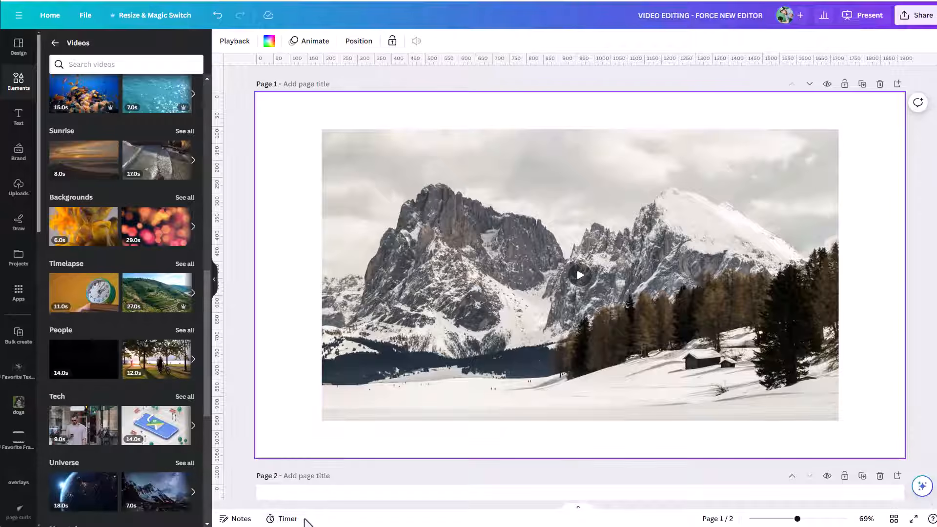
pyautogui.click(579, 507)
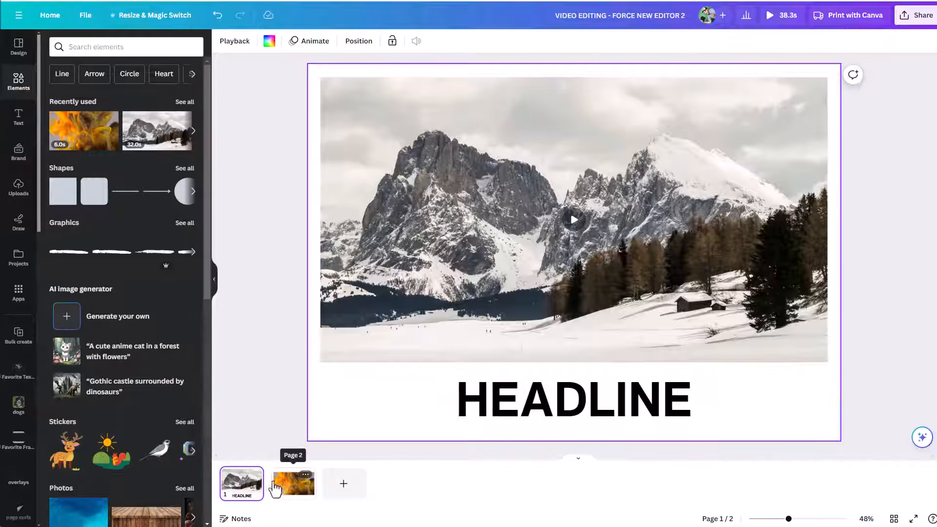
pyautogui.click(578, 463)
pyautogui.click(579, 511)
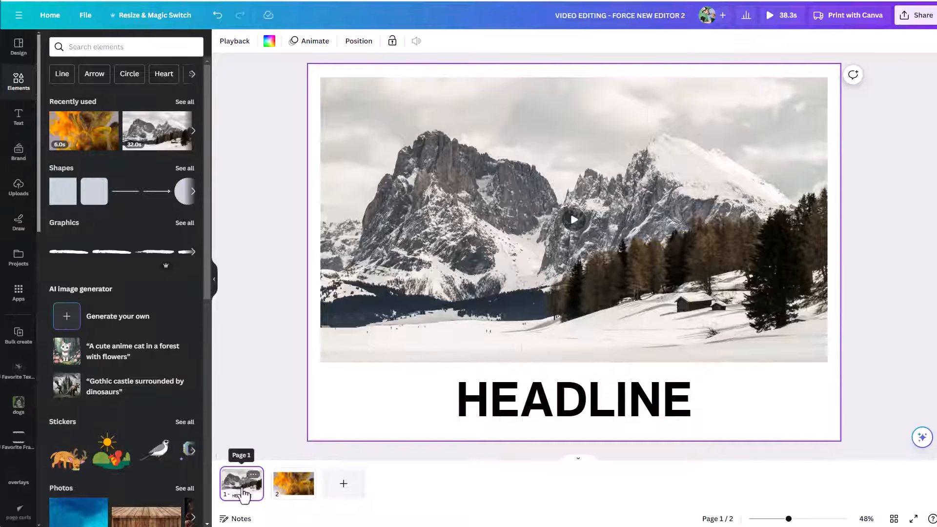
# Switch back and forth between pages 1 and 2 of the HEADLINE poster design, ending on page 1.
pyautogui.click(286, 484)
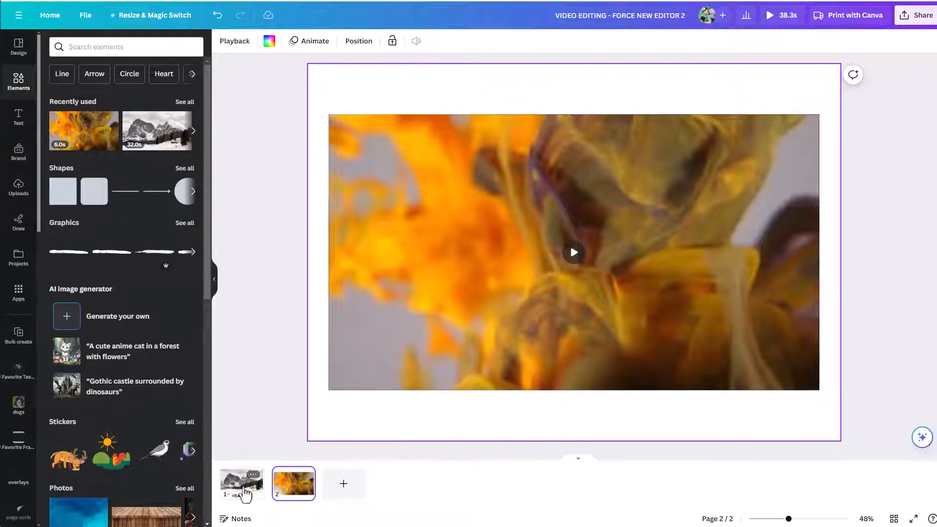
pyautogui.click(245, 494)
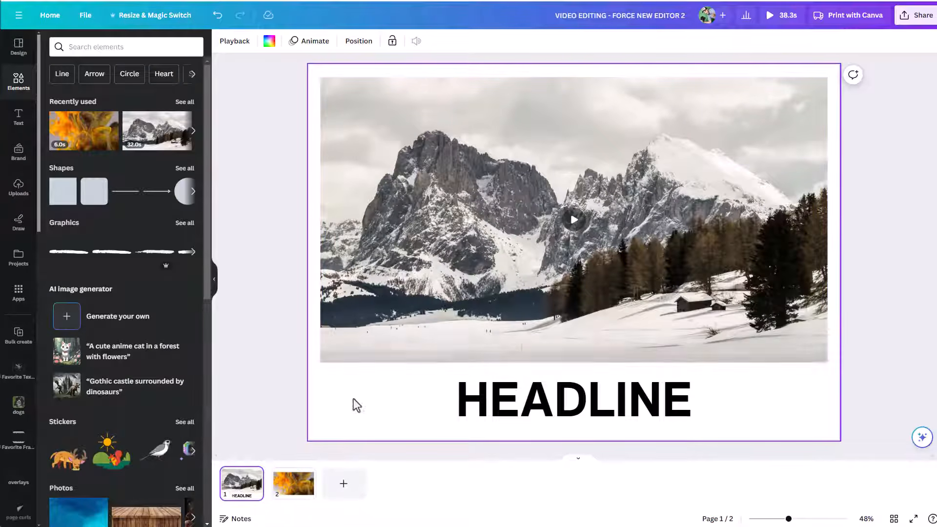
pyautogui.click(294, 486)
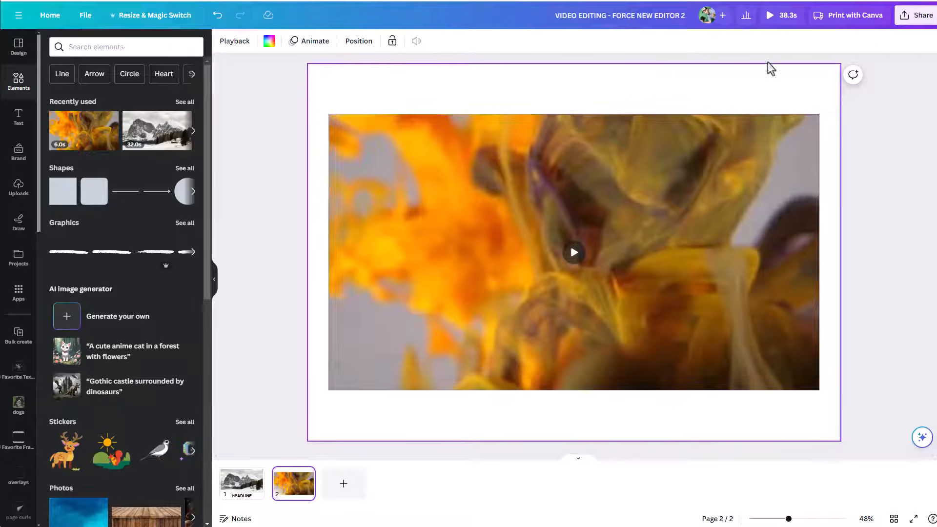
pyautogui.click(246, 501)
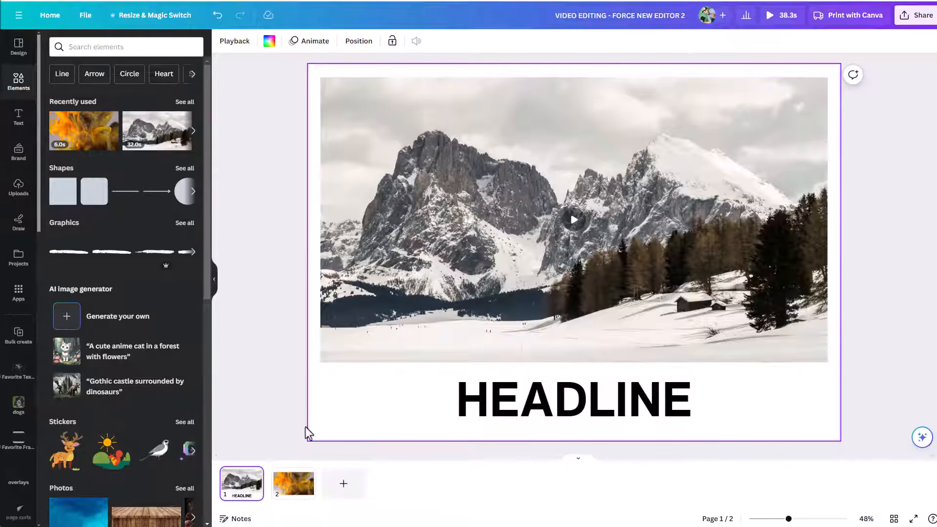
# Select the mountain video on page 1 and the orange smoke video on page 2, and return to page 1.
pyautogui.click(299, 269)
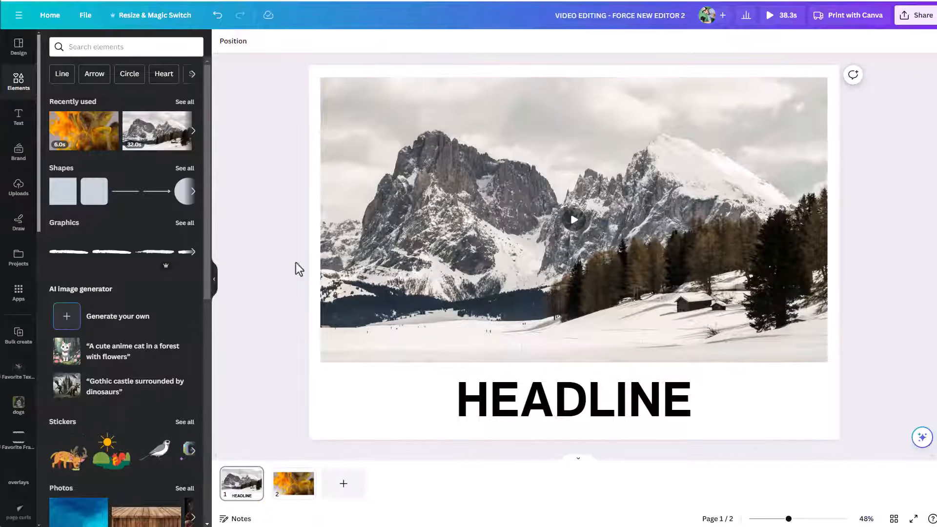
pyautogui.moveTo(291, 193); pyautogui.dragTo(397, 415)
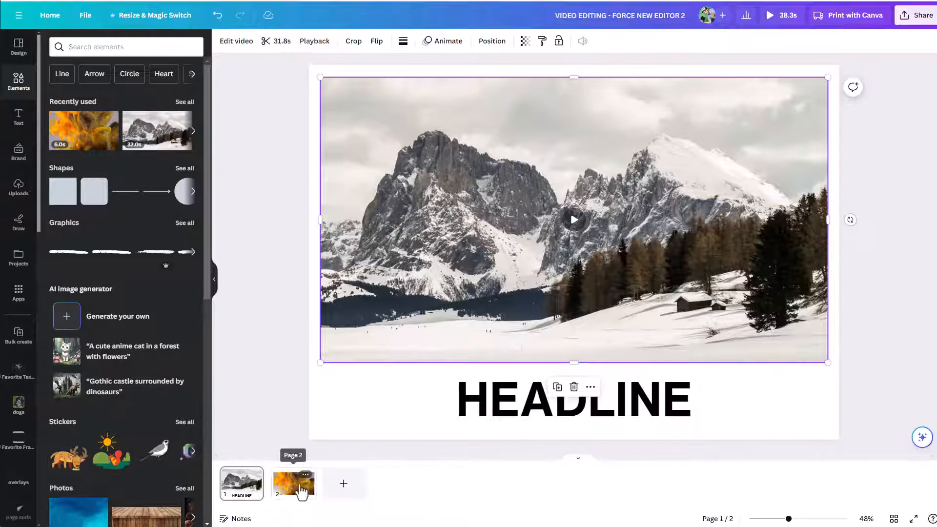
pyautogui.click(294, 483)
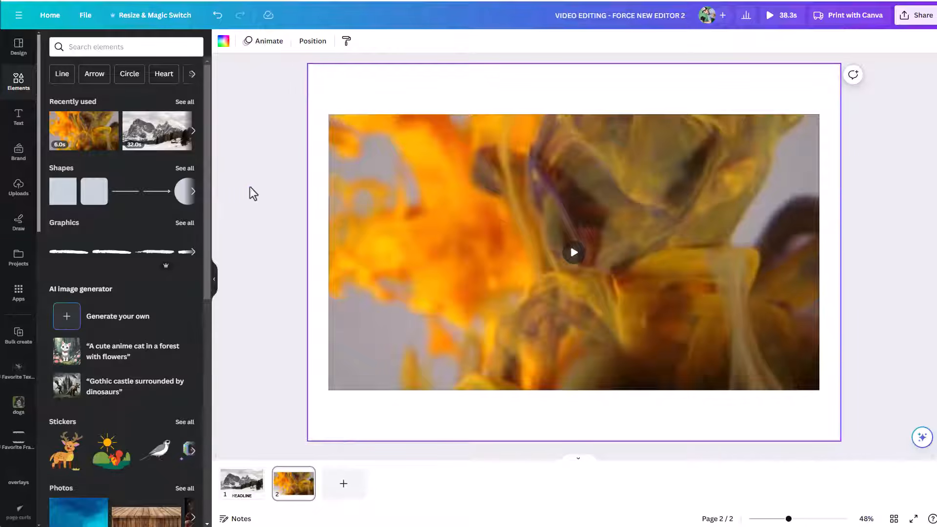
pyautogui.moveTo(251, 192); pyautogui.dragTo(378, 248)
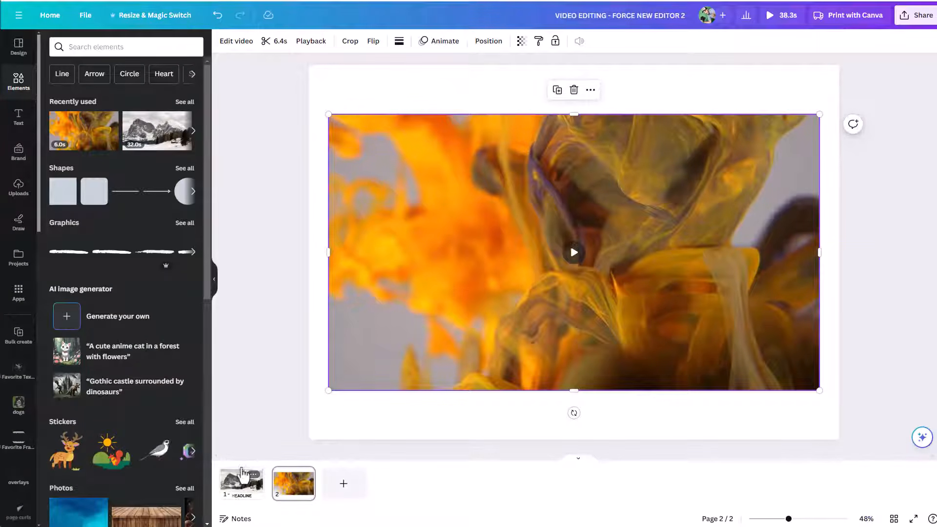
pyautogui.click(239, 498)
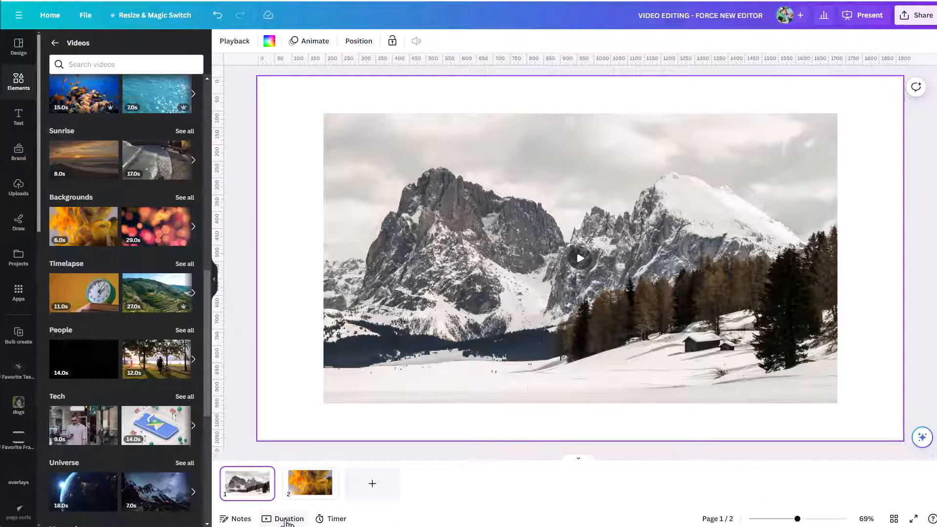
# Show the Duration timeline in the VIDEO EDITING - FORCE NEW EDITOR presentation and scrub to about 0:19 and back toward the start.
pyautogui.click(286, 521)
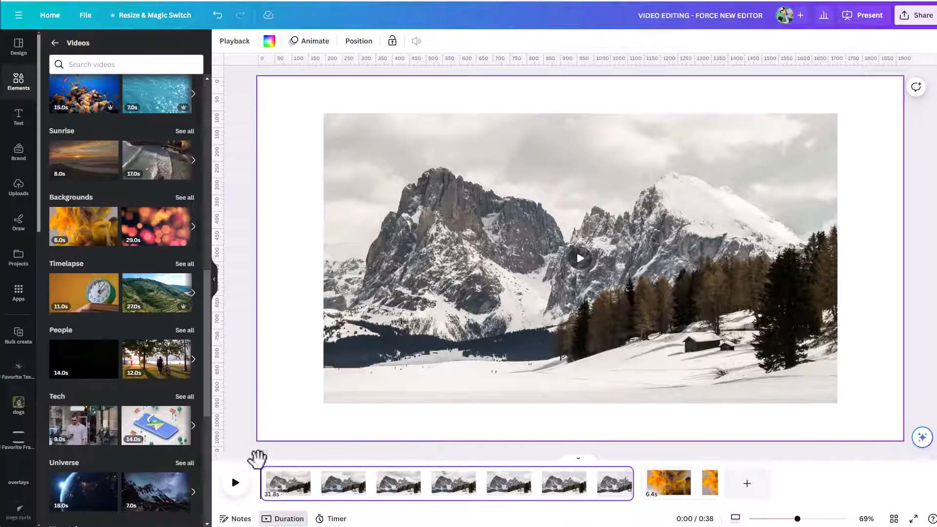
pyautogui.moveTo(257, 457); pyautogui.dragTo(480, 458)
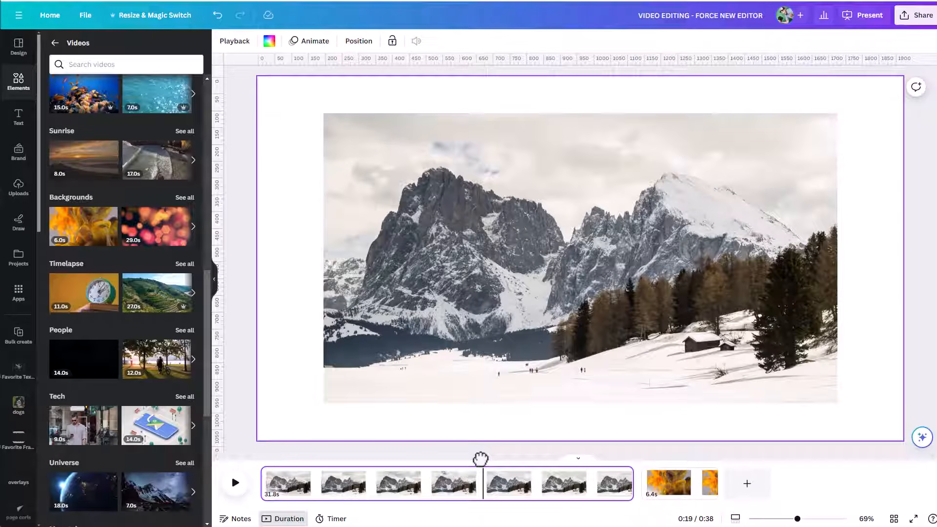
pyautogui.moveTo(482, 456); pyautogui.dragTo(278, 458)
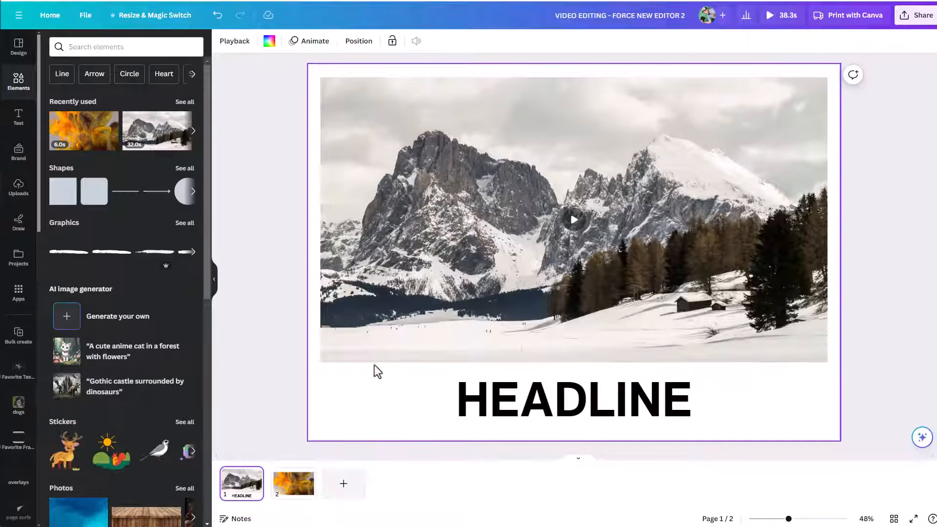
# Open the trim controls for the mountain video in the HEADLINE poster design and pause its preview.
pyautogui.click(384, 330)
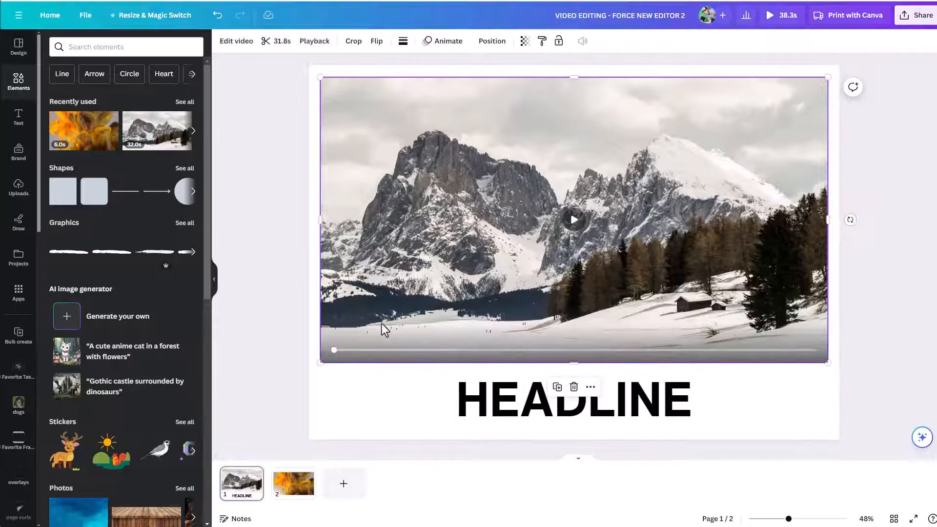
pyautogui.click(267, 41)
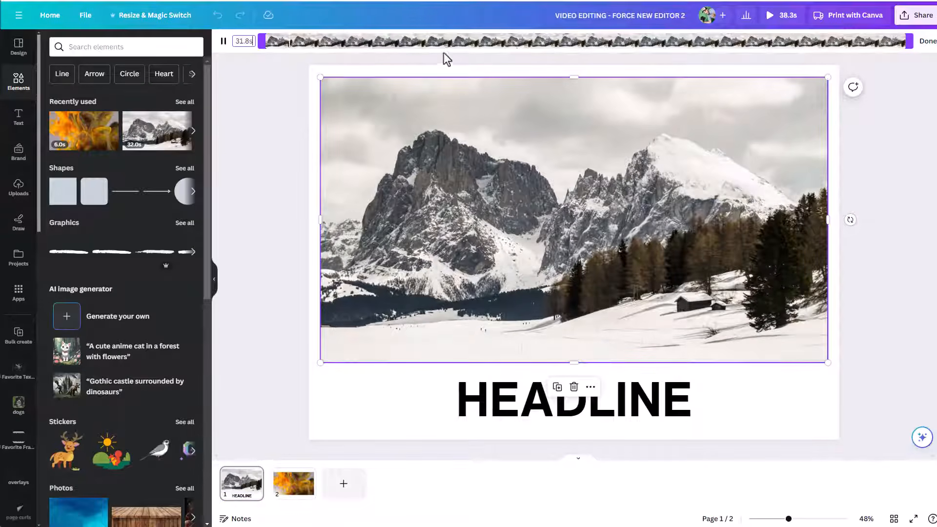
pyautogui.click(224, 42)
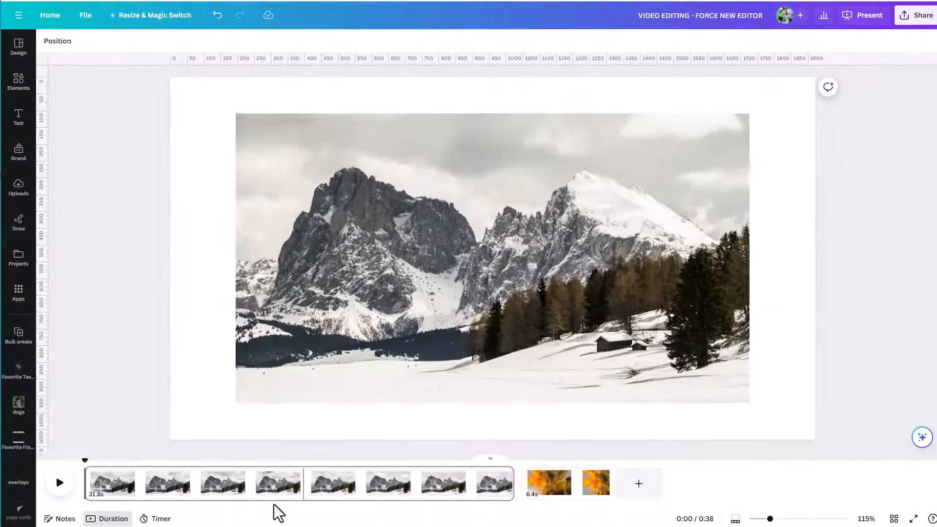
# Scrub the presentation's timeline to about 0:12 and start playback from there.
pyautogui.moveTo(85, 460); pyautogui.dragTo(251, 457)
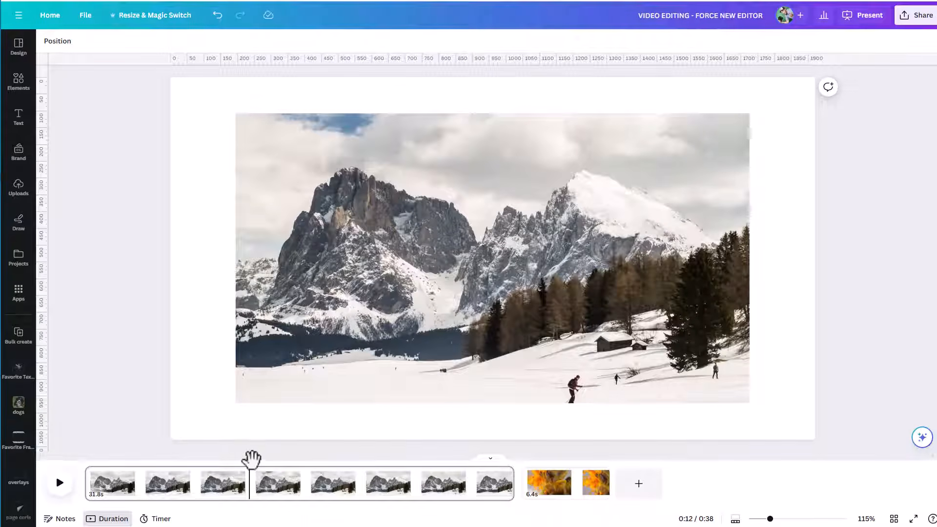
pyautogui.press('space')
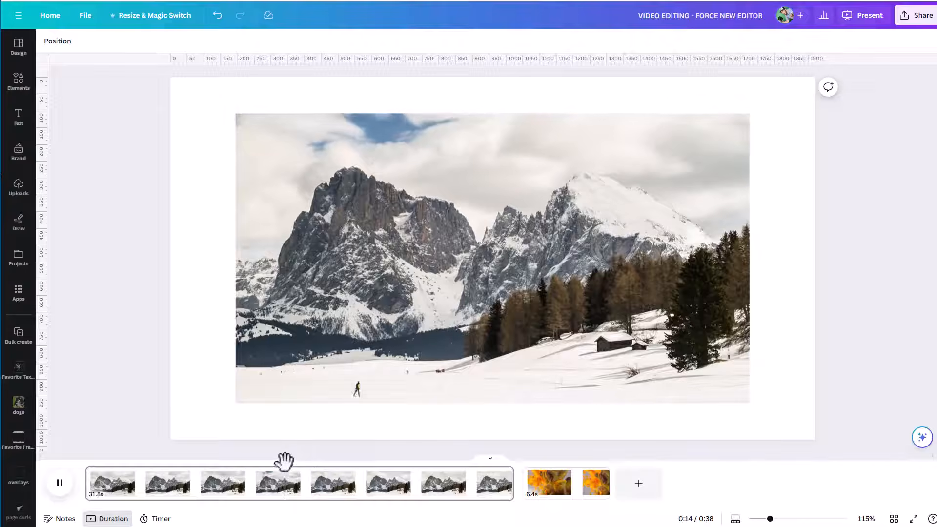
# Play the presentation on to about 0:19 and trim the end of the page 1 mountain clip to the playhead, making it 19.0 s.
pyautogui.press('space')
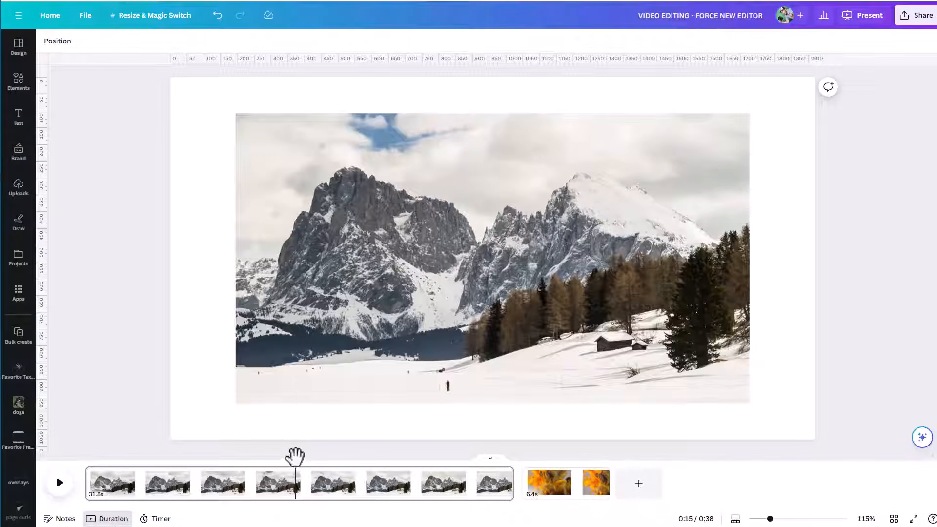
pyautogui.press('space')
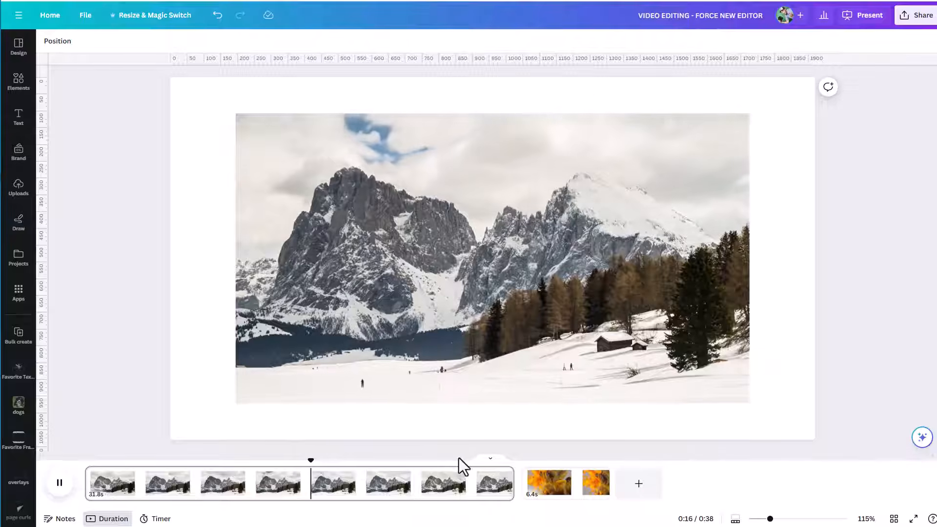
pyautogui.press('space')
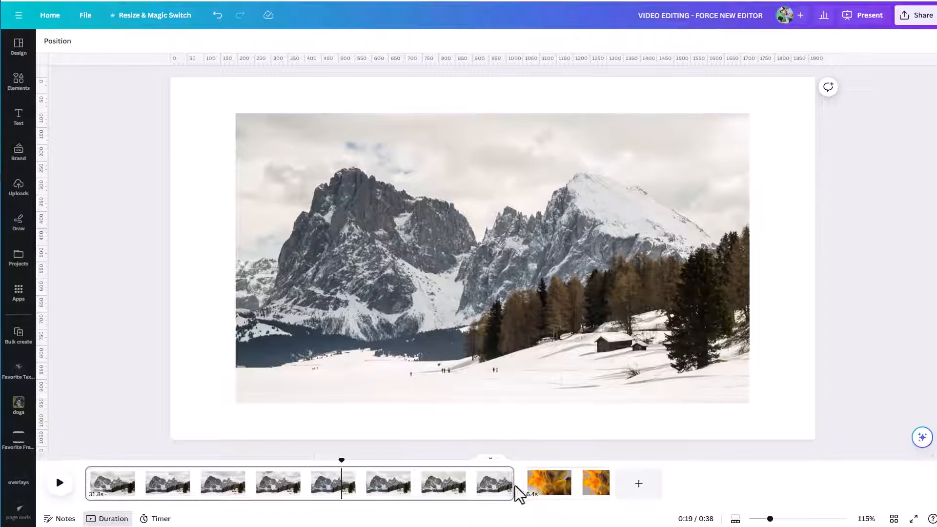
pyautogui.moveTo(512, 486)
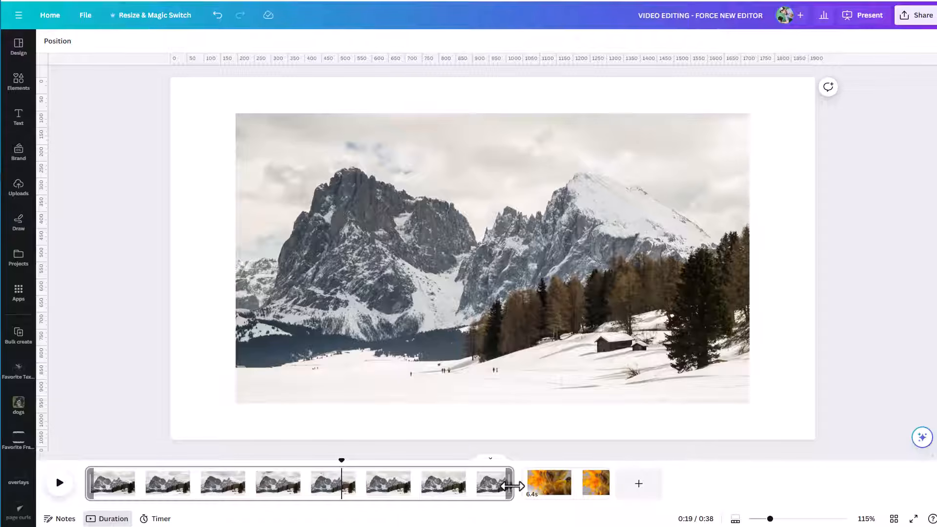
pyautogui.moveTo(511, 486); pyautogui.dragTo(338, 502)
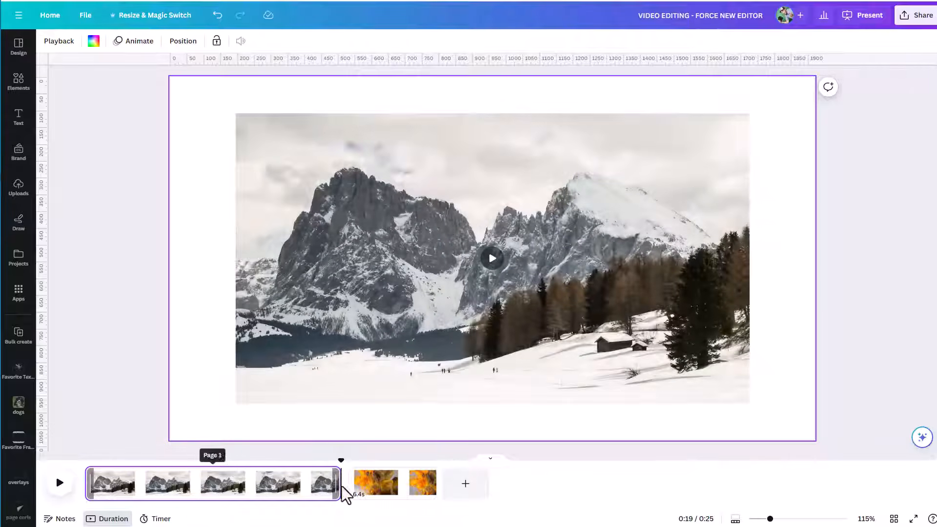
# Move the playhead back to about 0:03 and trim the start of the mountain clip to it, making the clip 15.6 s.
pyautogui.moveTo(344, 463); pyautogui.dragTo(152, 469)
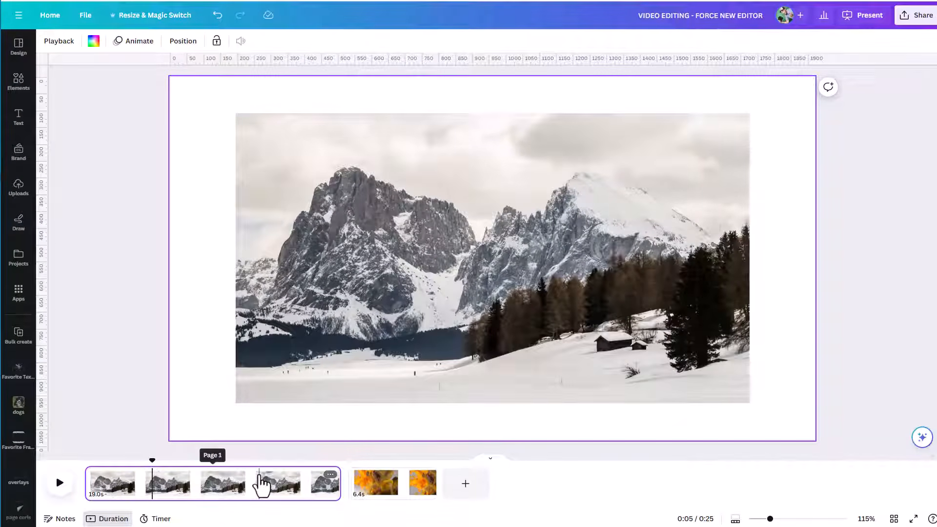
pyautogui.press('Left')
pyautogui.press('Left')
pyautogui.press('Left')
pyautogui.press('Left')
pyautogui.press('Left')
pyautogui.press('Left')
pyautogui.press('Left')
pyautogui.press('Left')
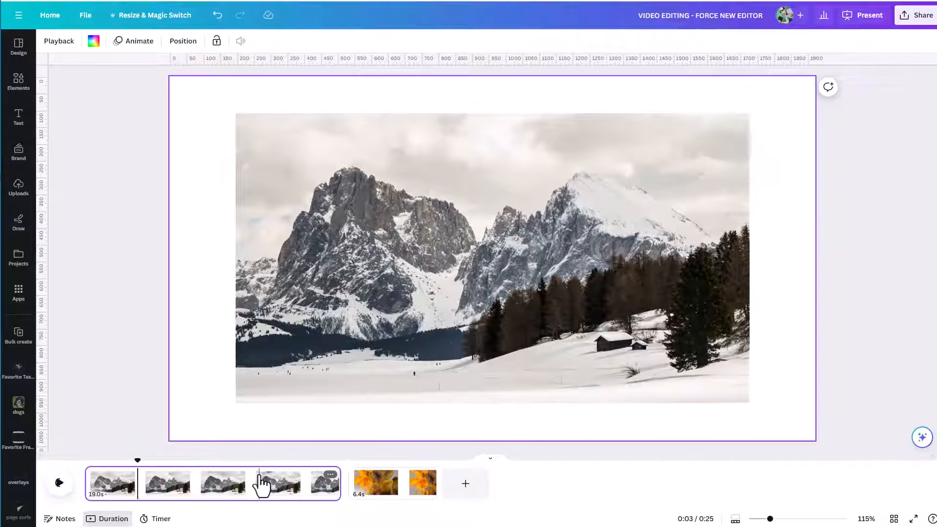
pyautogui.press('Left')
pyautogui.press('Left')
pyautogui.press('Left')
pyautogui.press('Left')
pyautogui.press('Left')
pyautogui.press('Left')
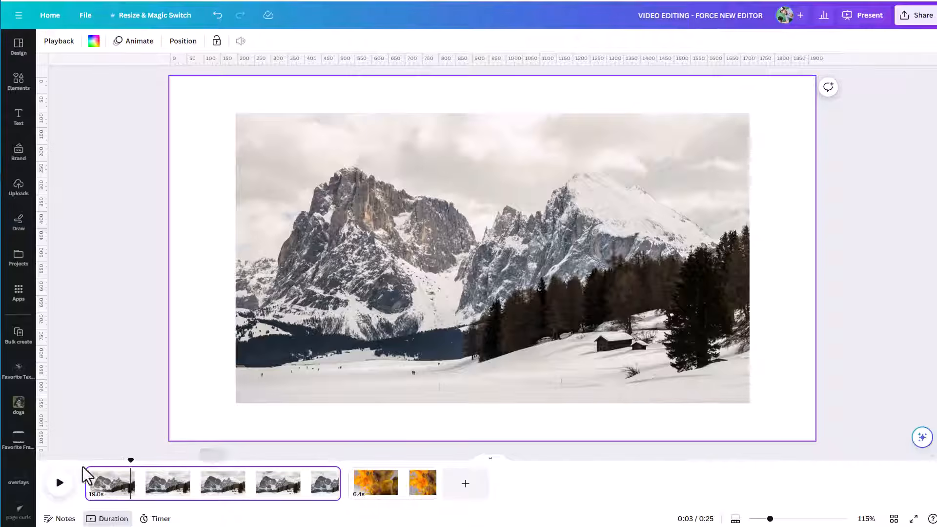
pyautogui.moveTo(87, 483)
pyautogui.moveTo(86, 484); pyautogui.dragTo(131, 492)
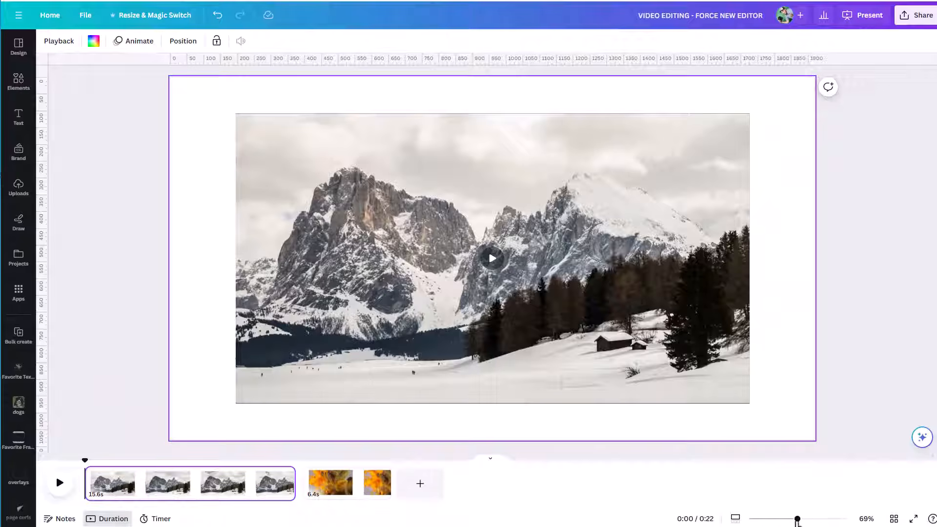
# Try different canvas zoom levels, reducing the page view to 50% and enlarging it again to 68%.
pyautogui.moveTo(798, 519)
pyautogui.mouseDown()
pyautogui.moveTo(808, 519)
pyautogui.moveTo(798, 519)
pyautogui.mouseUp()
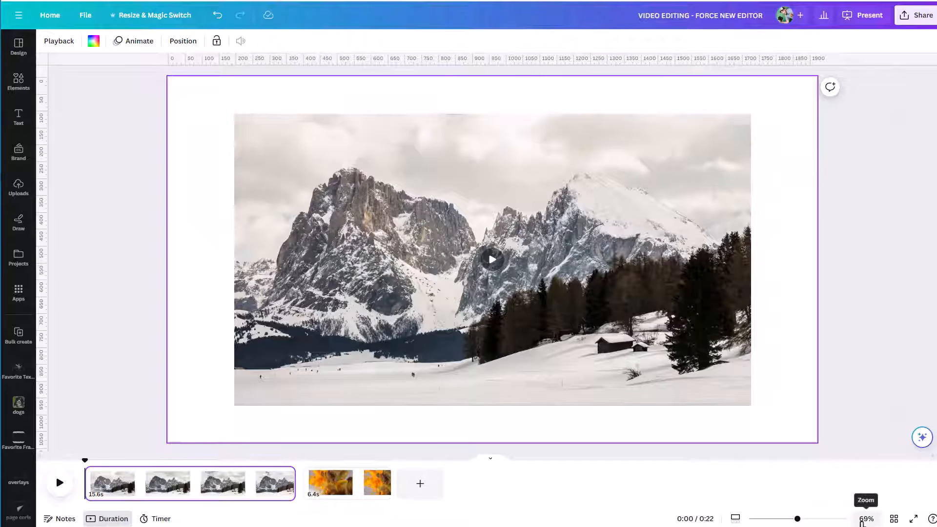
pyautogui.click(865, 518)
pyautogui.click(864, 476)
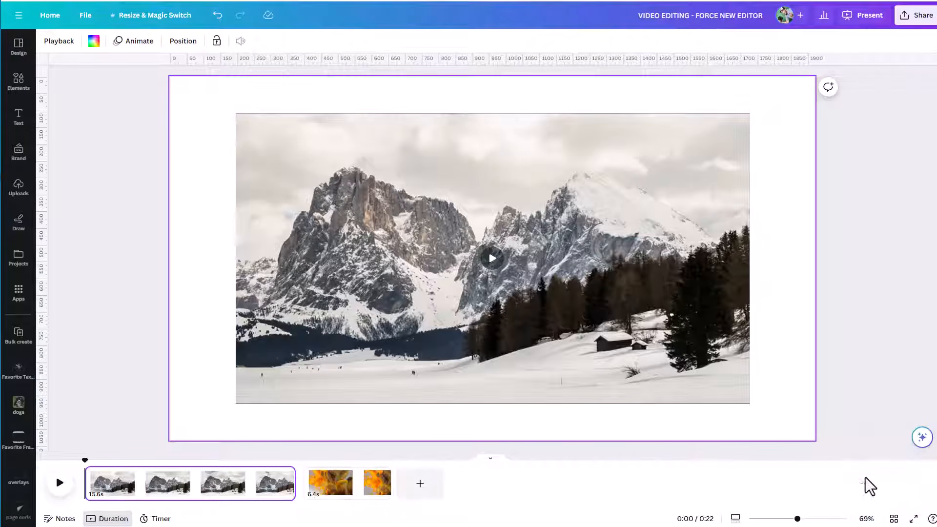
pyautogui.click(867, 518)
pyautogui.click(868, 412)
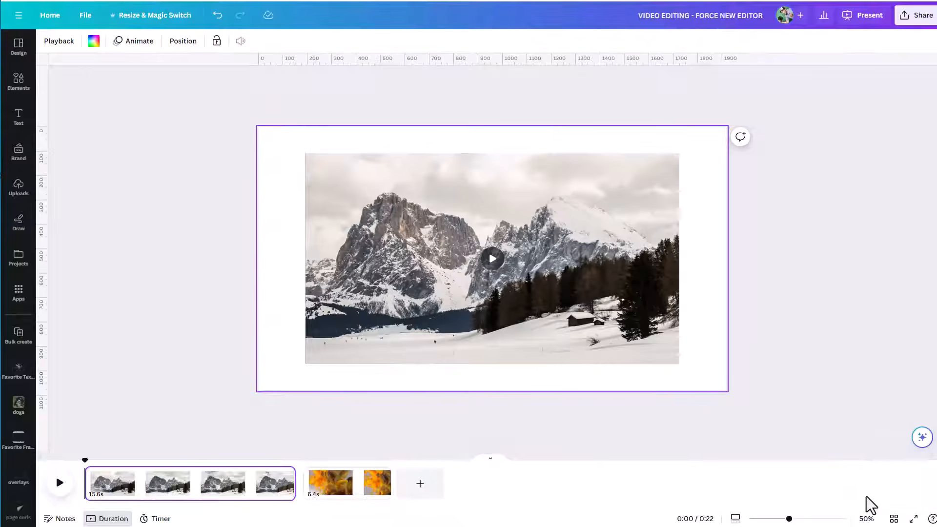
pyautogui.moveTo(794, 516); pyautogui.dragTo(798, 520)
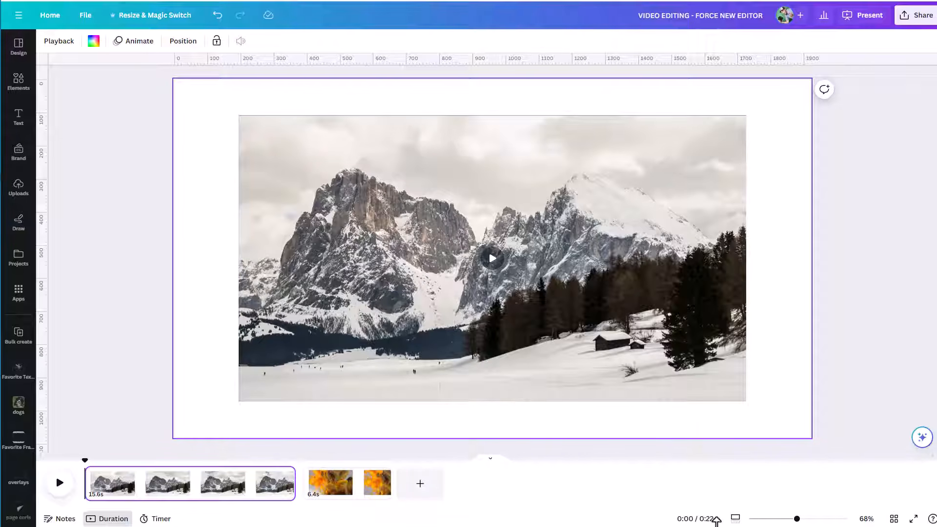
# Enlarge the timeline thumbnails to 414% and preview the mountain clip from about 0:02 to 0:04.
pyautogui.click(735, 520)
pyautogui.moveTo(770, 519); pyautogui.dragTo(807, 519)
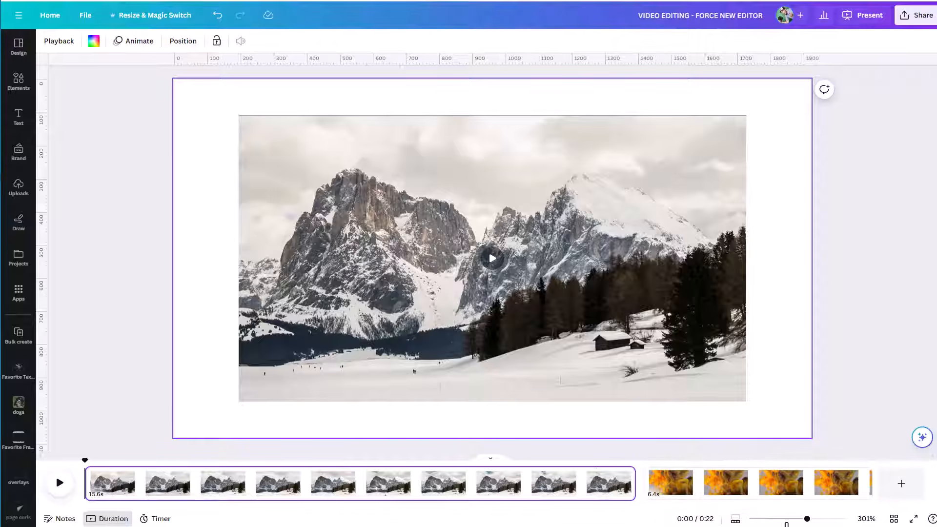
pyautogui.moveTo(807, 520); pyautogui.dragTo(830, 519)
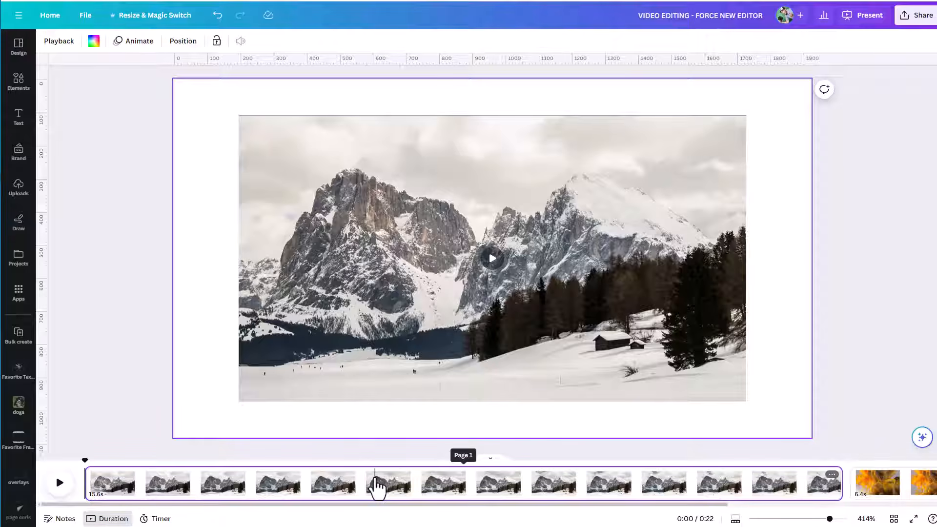
pyautogui.moveTo(86, 460); pyautogui.dragTo(226, 464)
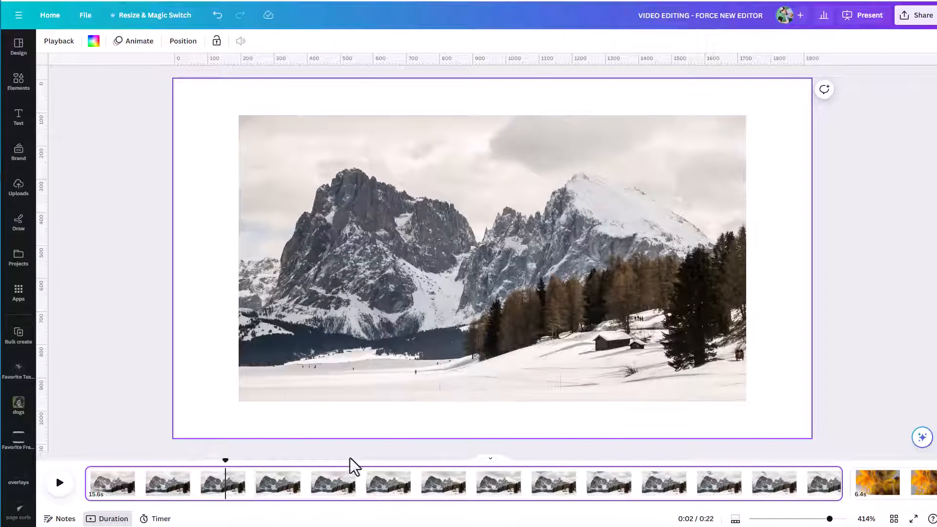
pyautogui.press('space')
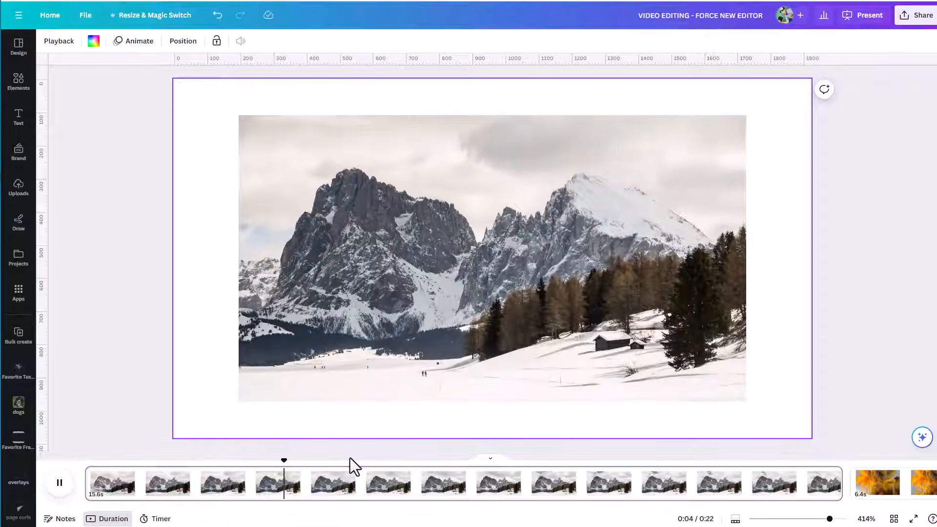
pyautogui.press('space')
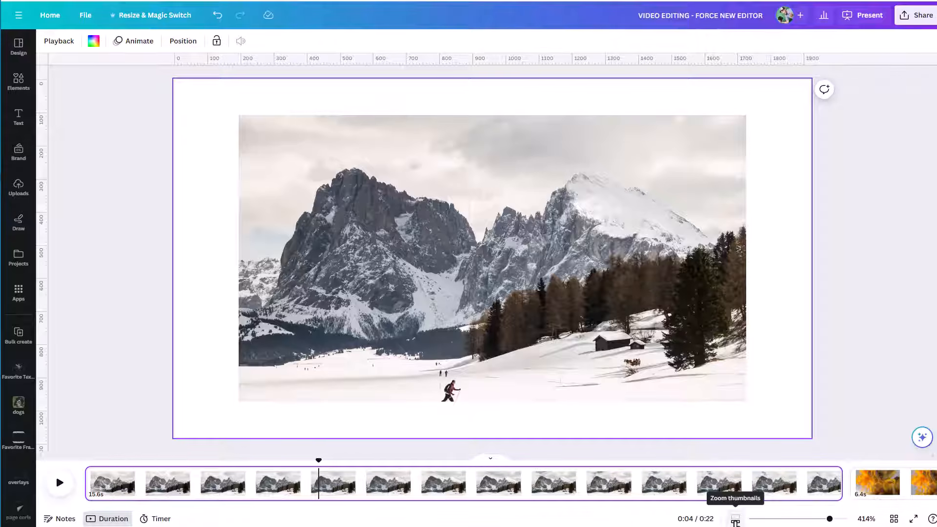
# Switch the zoom control to the page view, try adjusting it, and toggle back to thumbnail zoom.
pyautogui.click(797, 518)
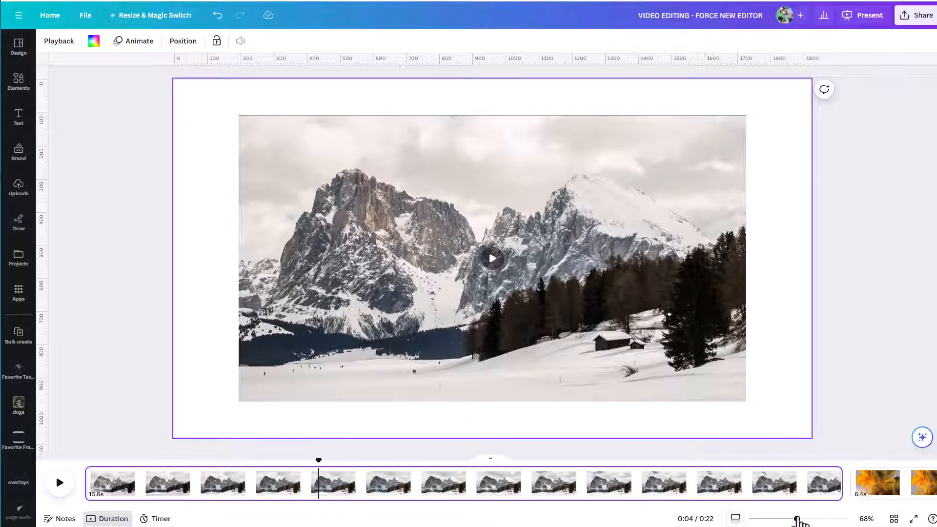
pyautogui.moveTo(798, 519); pyautogui.dragTo(816, 519)
pyautogui.click(736, 519)
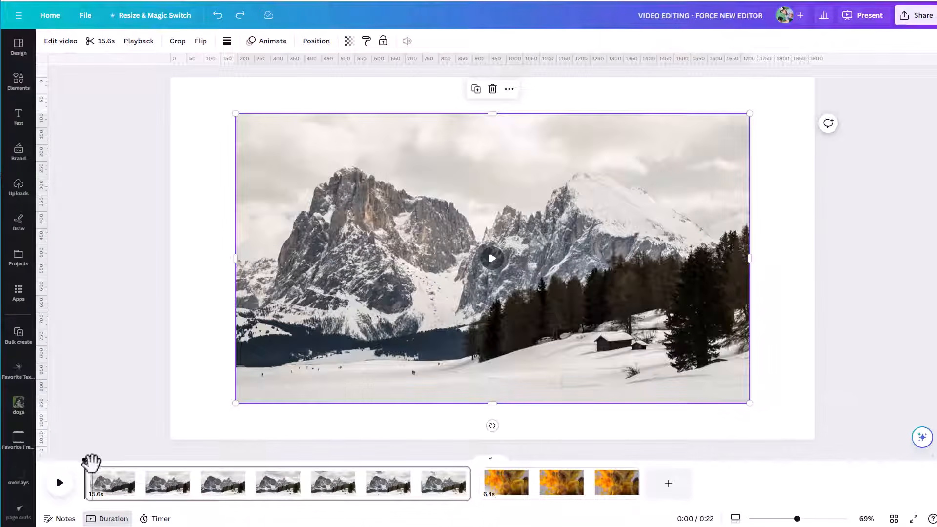
# Split page 1 with the mountain clip at about 0:06.
pyautogui.press('space')
pyautogui.moveTo(84, 457); pyautogui.dragTo(245, 459)
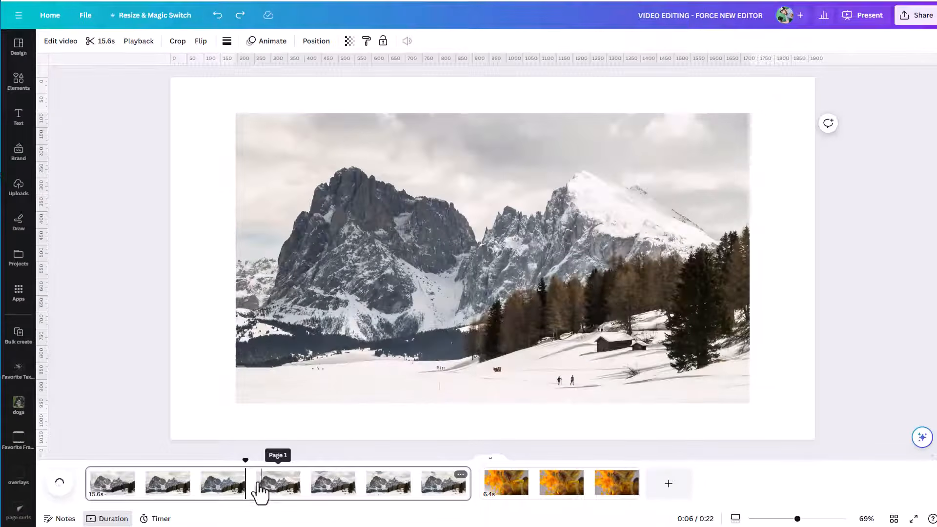
pyautogui.rightClick(269, 491)
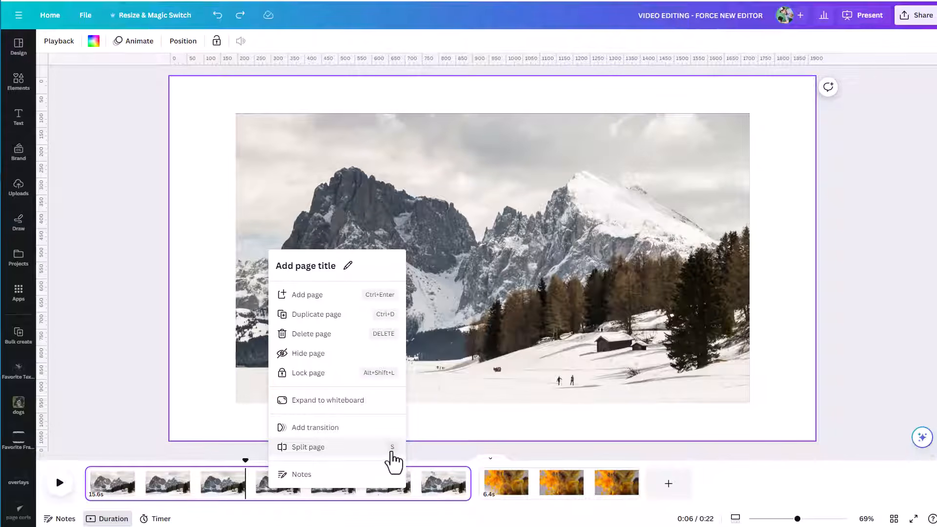
pyautogui.click(389, 449)
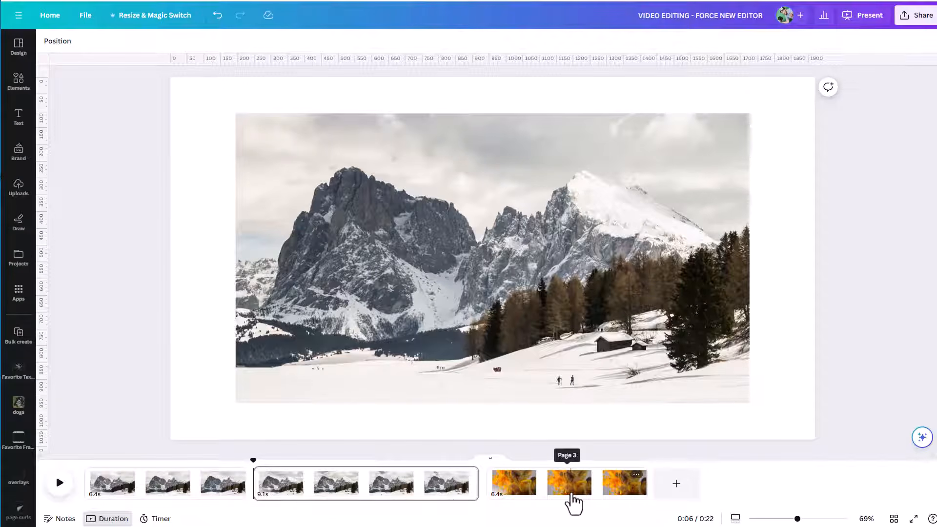
# Move the orange smoke clip between the two mountain clips and scrub back to about 0:03 on page 1.
pyautogui.moveTo(575, 502); pyautogui.dragTo(472, 498)
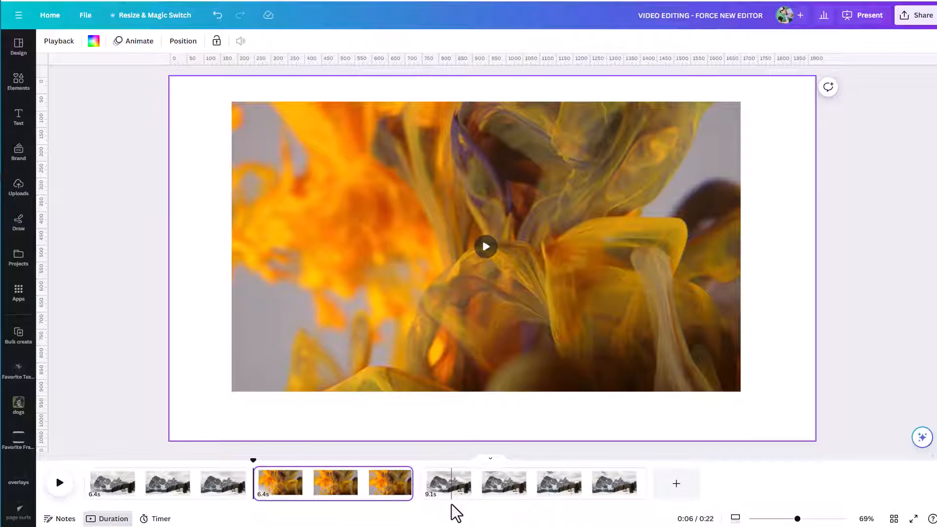
pyautogui.moveTo(253, 461); pyautogui.dragTo(200, 464)
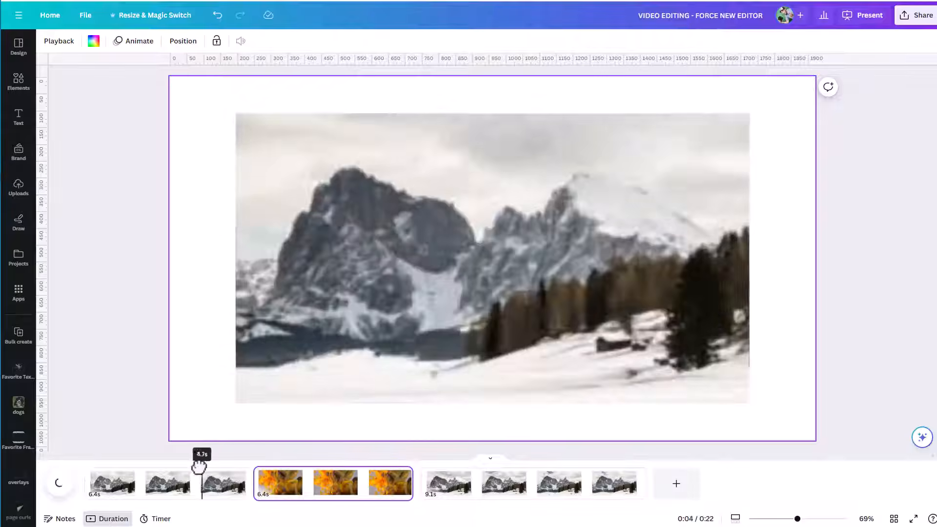
pyautogui.click(181, 476)
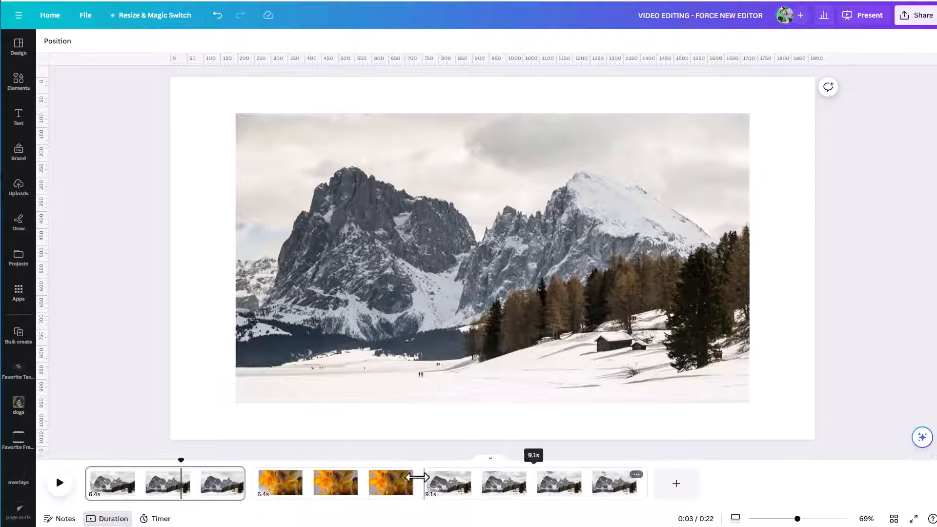
# Try the orange smoke clip in other timeline positions, including first, and return it to between the two mountain clips.
pyautogui.moveTo(328, 494); pyautogui.dragTo(430, 488)
pyautogui.moveTo(513, 503); pyautogui.dragTo(372, 510)
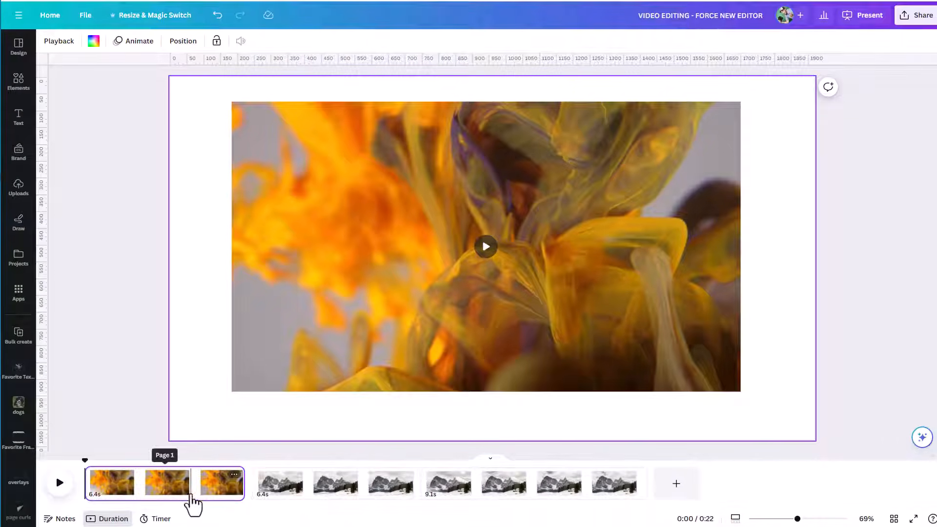
pyautogui.moveTo(190, 502); pyautogui.dragTo(319, 505)
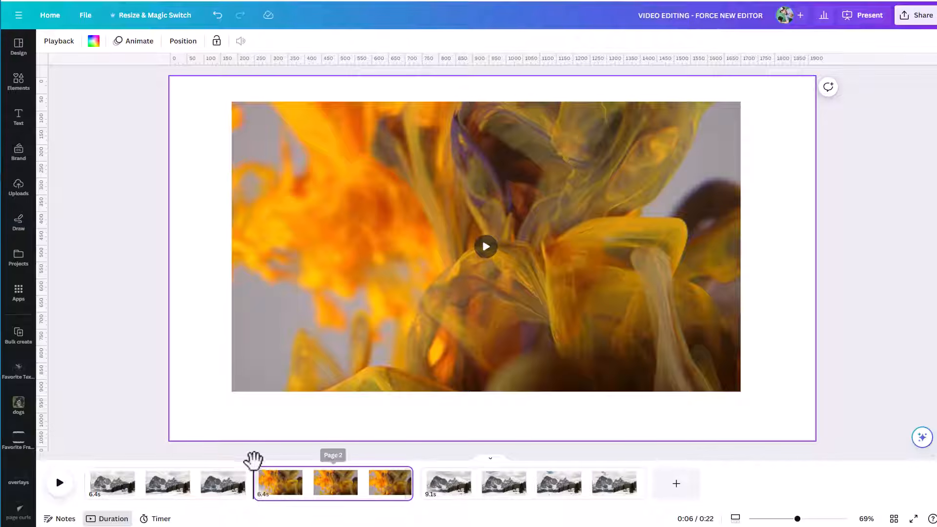
# Split the orange smoke clip at about 0:09 and move the 9.1 s mountain clip between its two parts.
pyautogui.moveTo(251, 461); pyautogui.dragTo(327, 463)
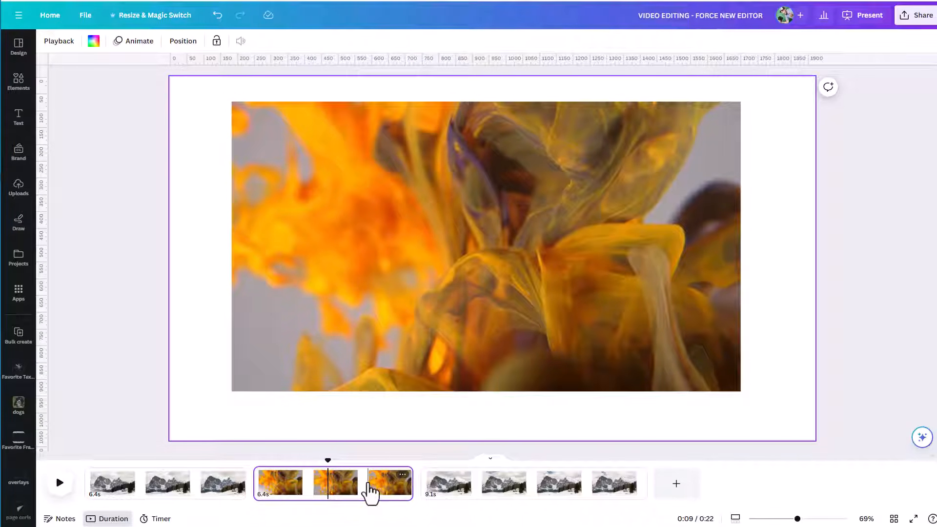
pyautogui.press('s')
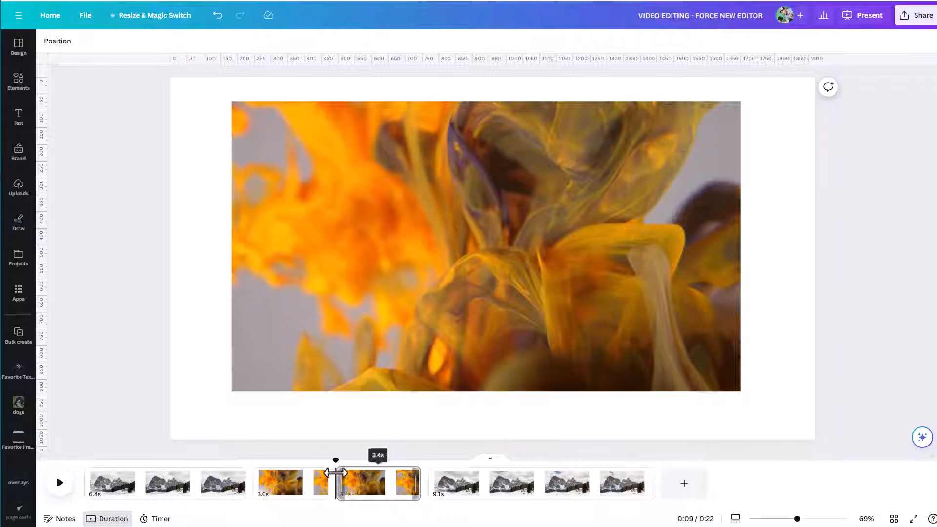
pyautogui.moveTo(514, 493); pyautogui.dragTo(459, 493)
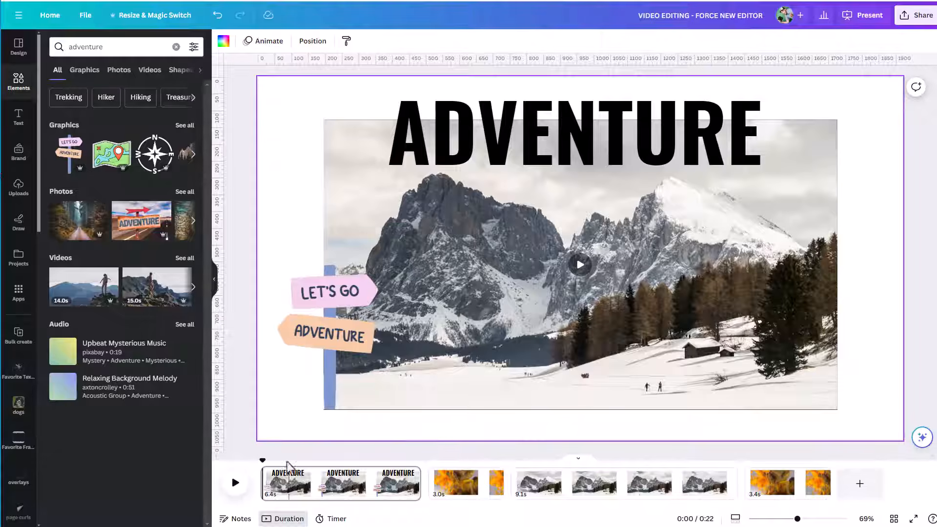
# Scrub slightly into page 1 and open the animation options for the ADVENTURE heading and for the signpost graphic.
pyautogui.moveTo(263, 460); pyautogui.dragTo(276, 442)
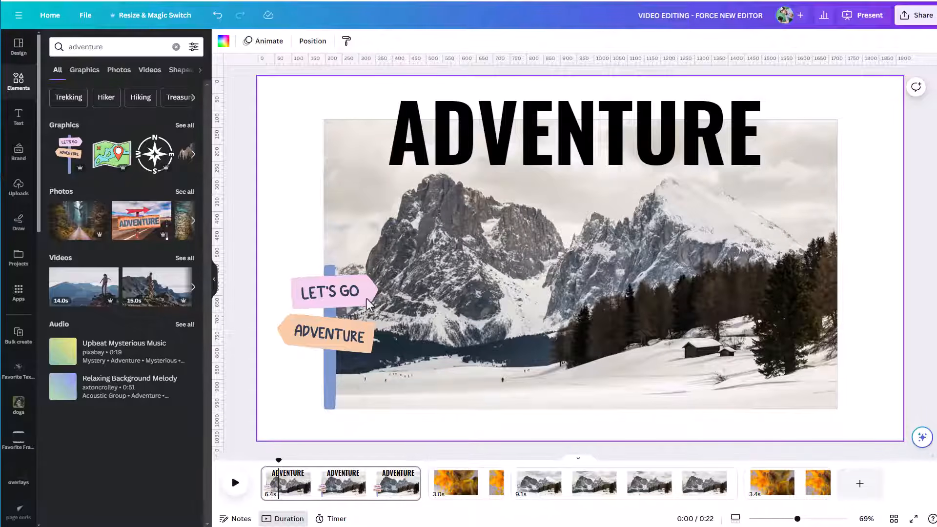
pyautogui.click(456, 149)
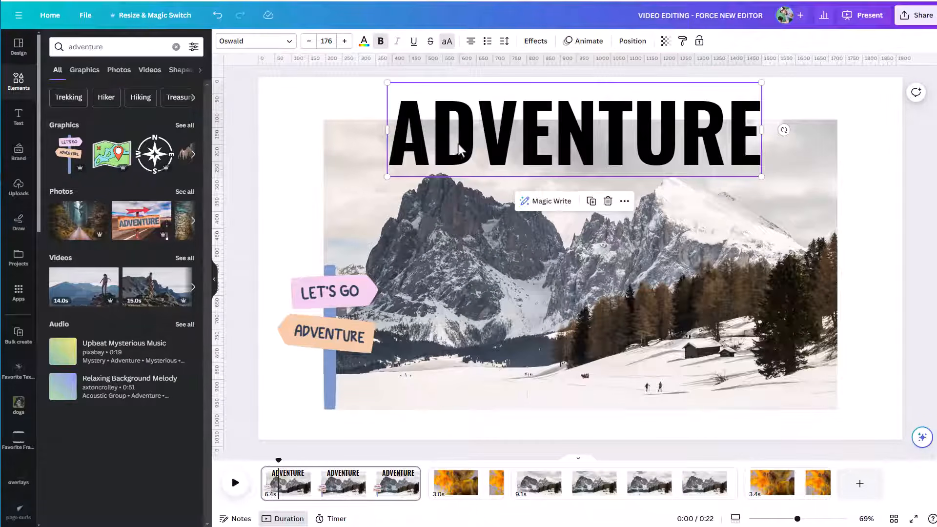
pyautogui.click(588, 41)
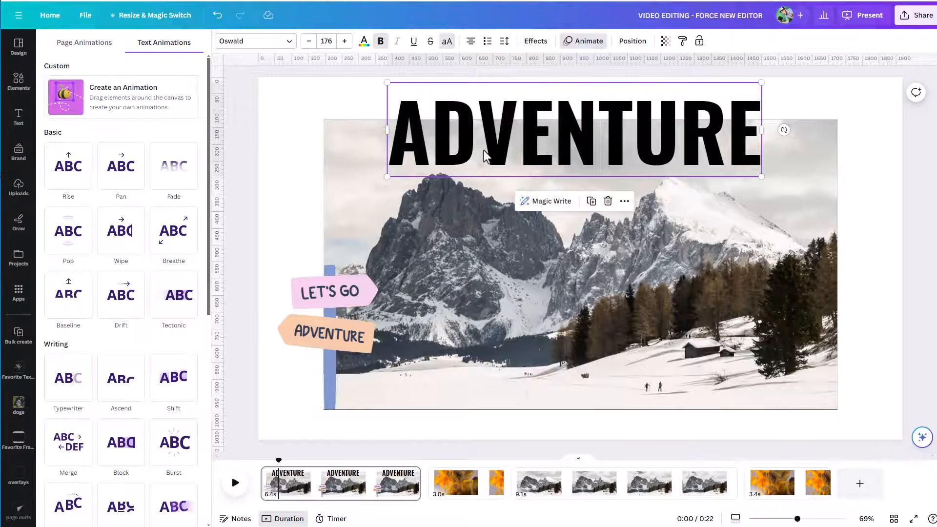
pyautogui.click(311, 301)
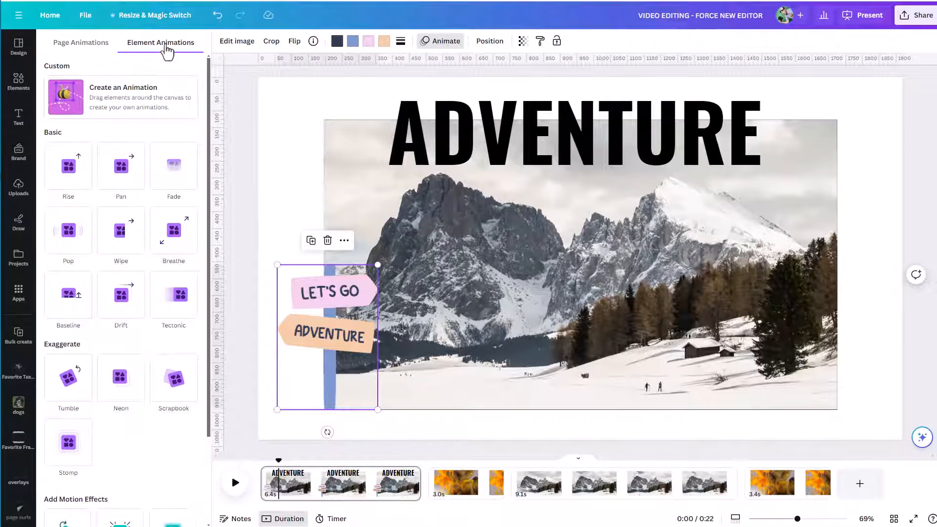
# Apply the Ascend writing animation to the ADVENTURE heading on page 1.
pyautogui.click(454, 148)
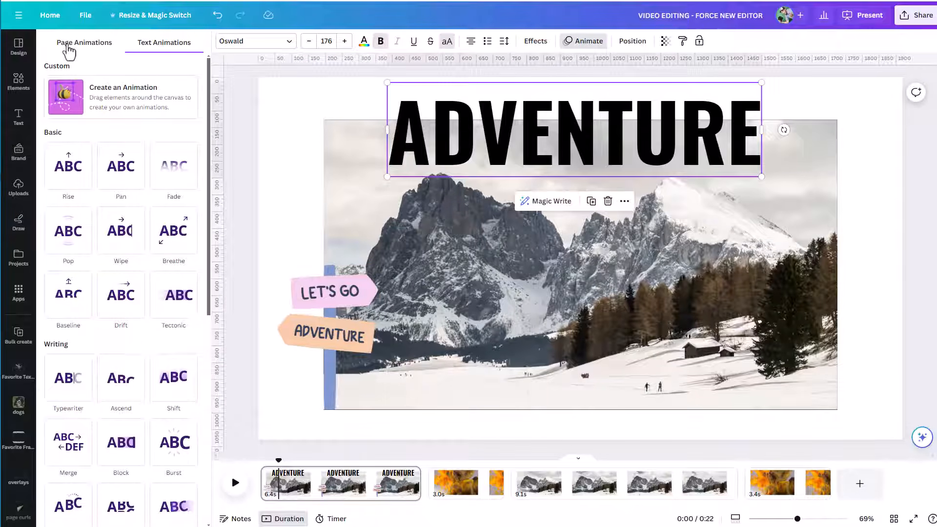
pyautogui.click(476, 156)
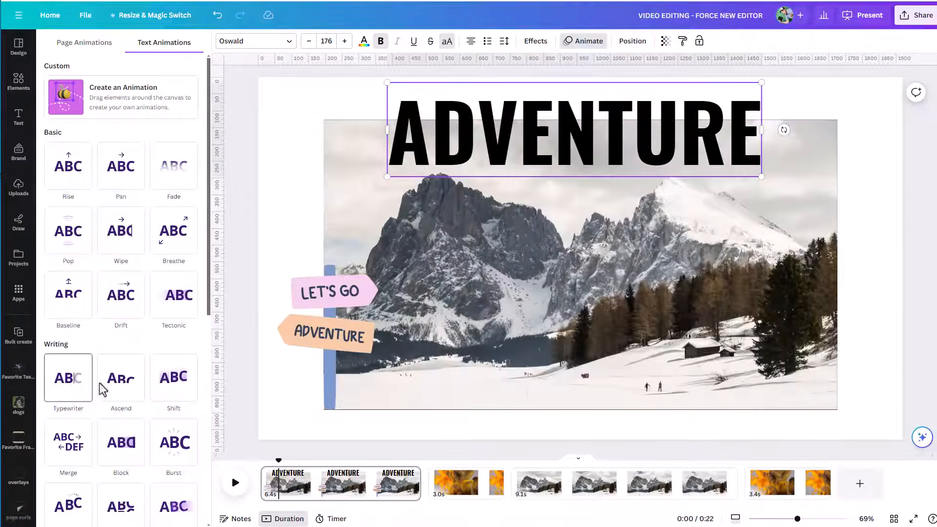
pyautogui.click(100, 386)
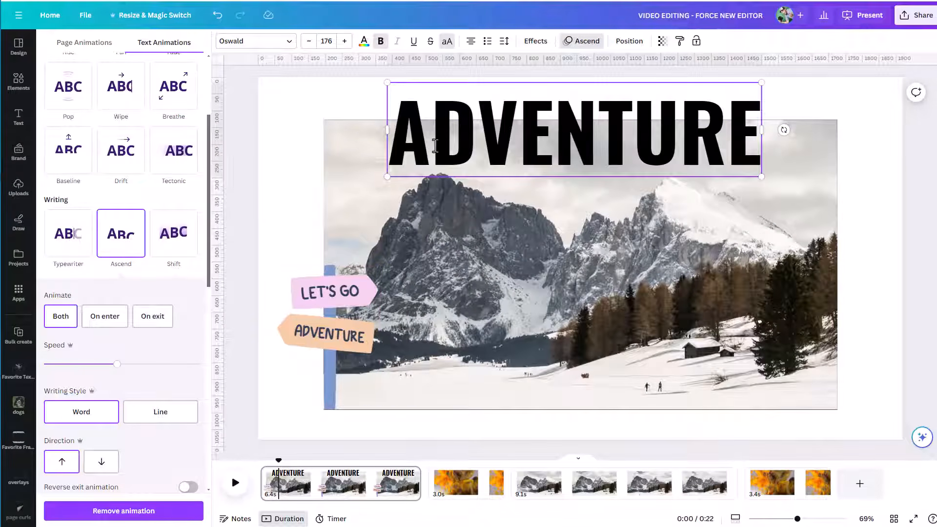
# Show the page animation options from the signpost graphic and select the whole of page 1 at about 0:02.
pyautogui.click(315, 296)
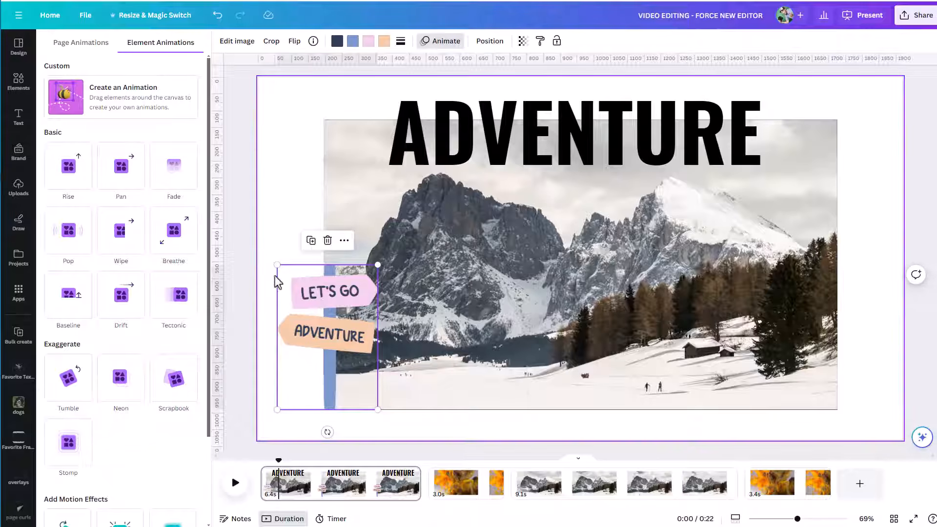
pyautogui.click(78, 44)
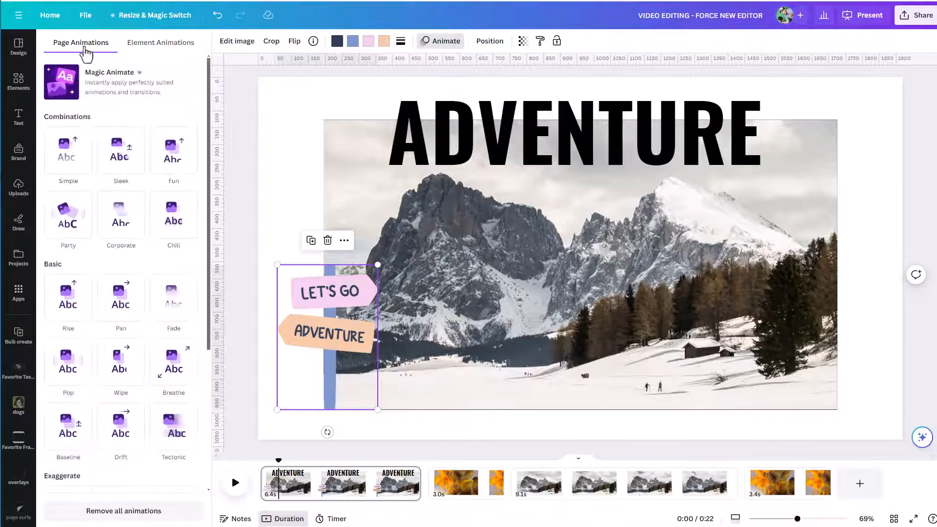
pyautogui.click(119, 172)
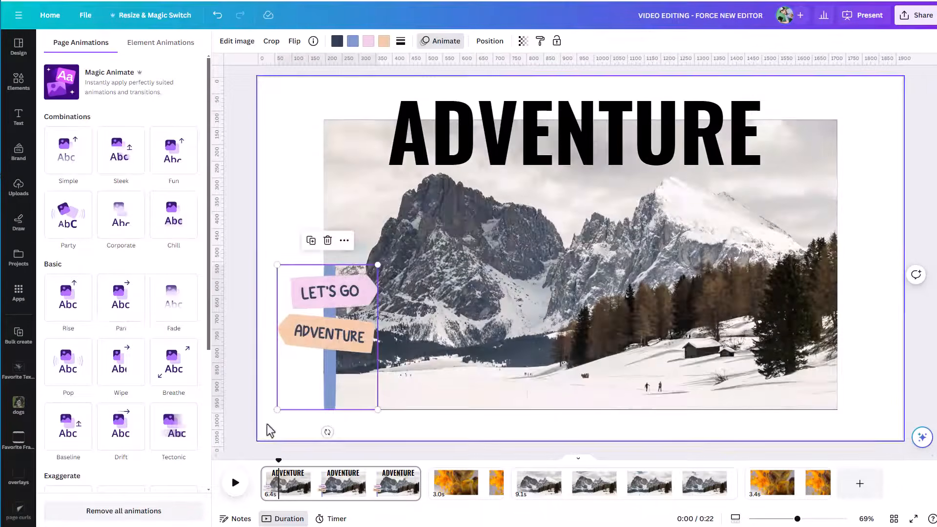
pyautogui.click(329, 484)
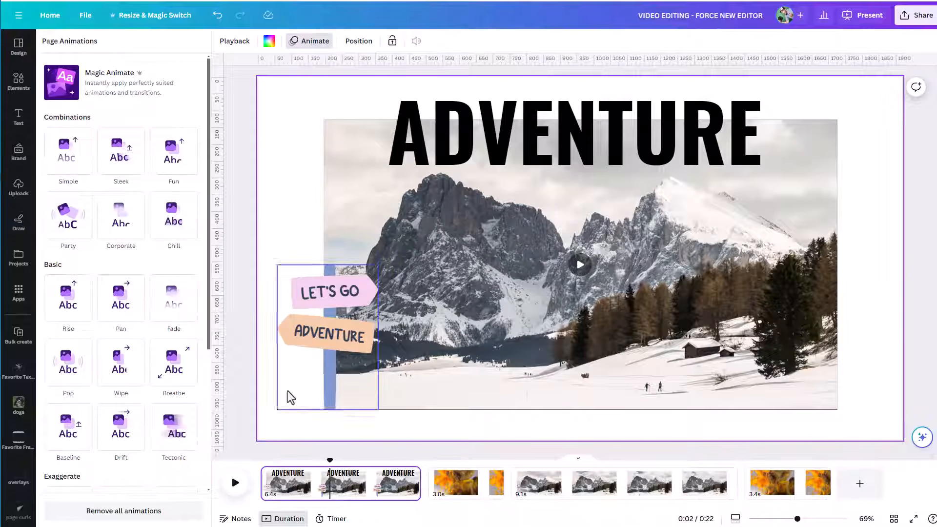
# Open Magic Animate for the page and preview its styles, including Energetic, Elegant and the recommended Bold style.
pyautogui.click(111, 89)
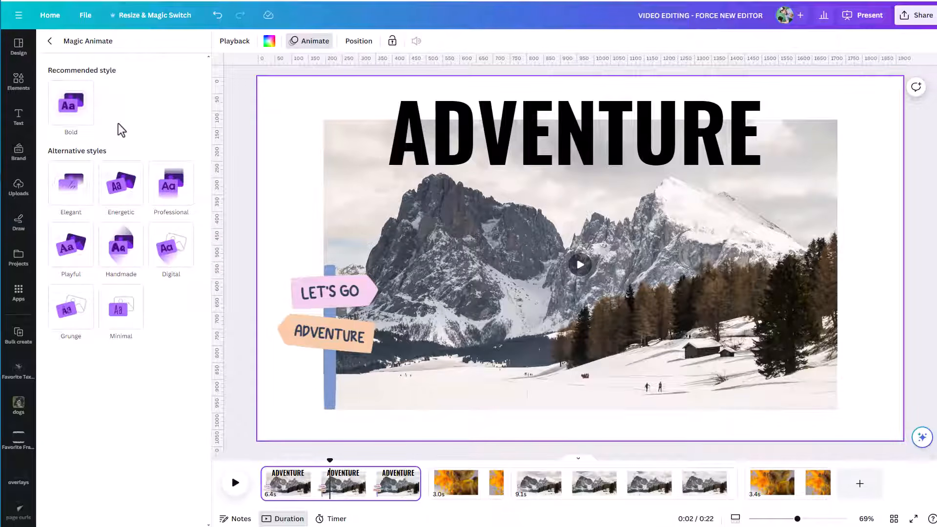
pyautogui.click(60, 104)
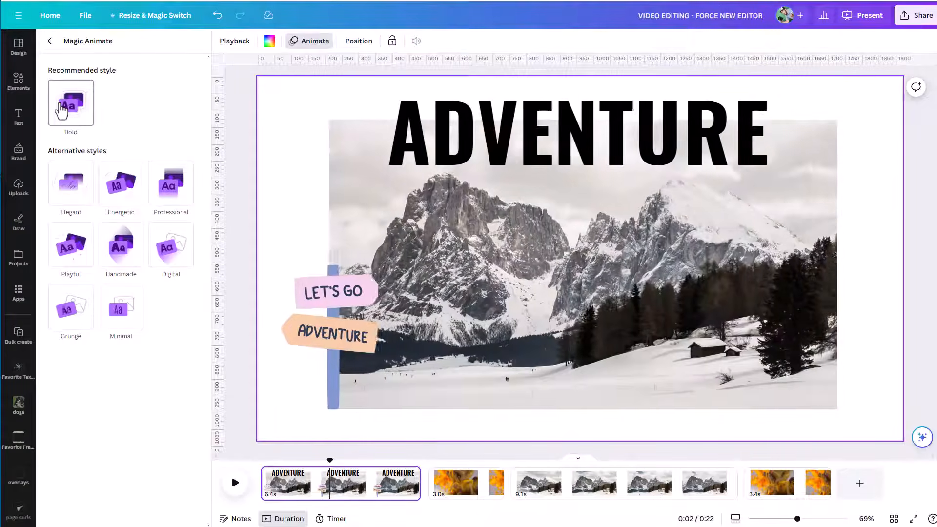
pyautogui.click(113, 203)
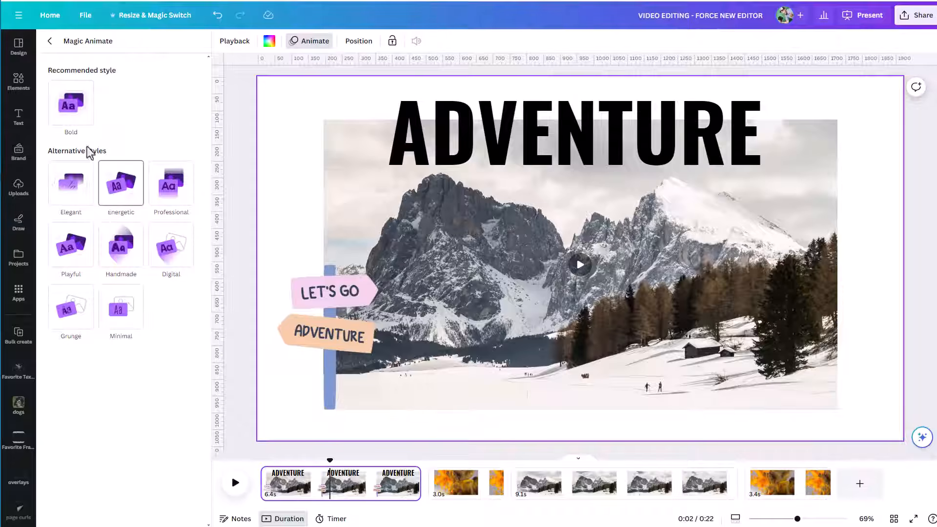
pyautogui.click(72, 112)
pyautogui.click(78, 176)
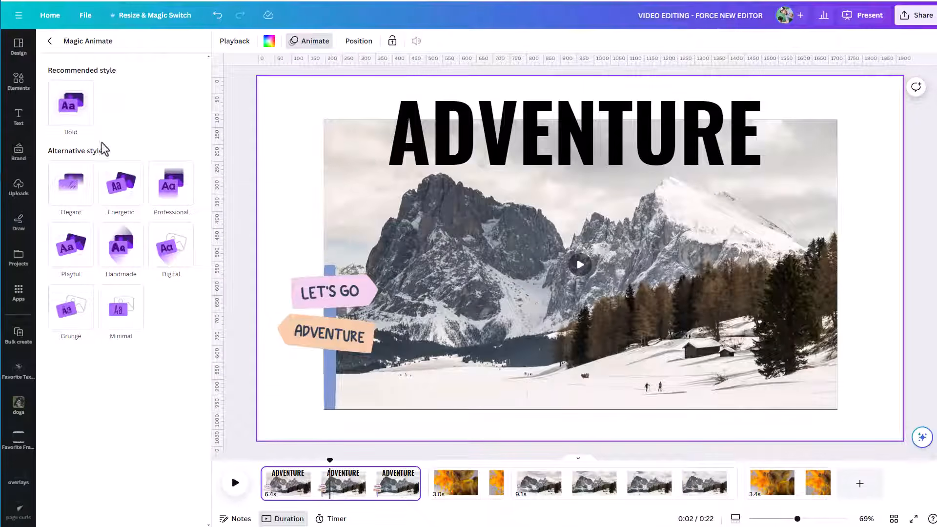
pyautogui.click(87, 107)
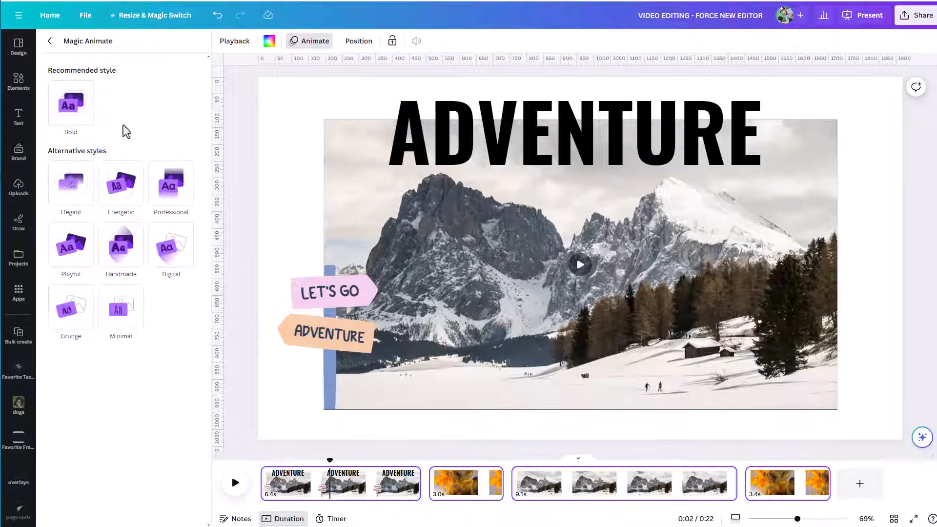
pyautogui.click(77, 116)
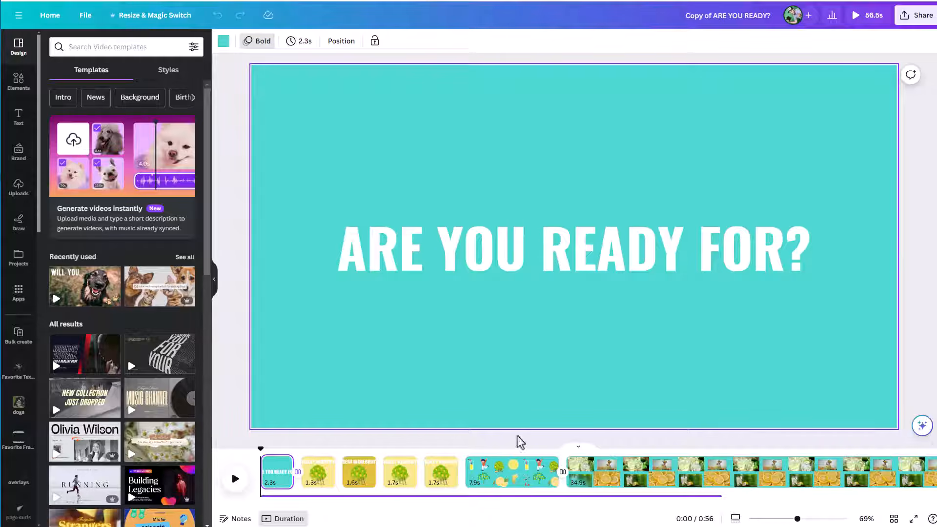
# In the ARE YOU READY? video, play to about 0:11 and remove the Baseline animation from the lemon tree with the ladder.
pyautogui.click(235, 480)
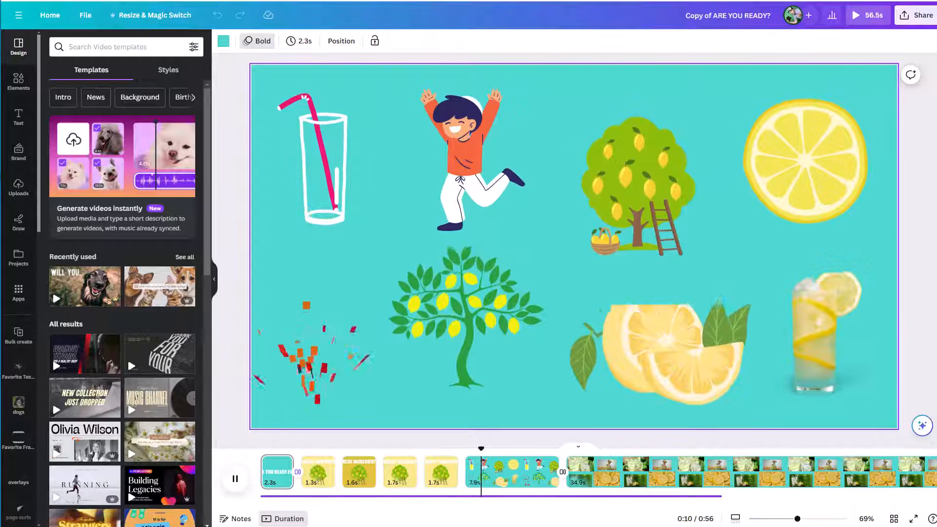
pyautogui.press('space')
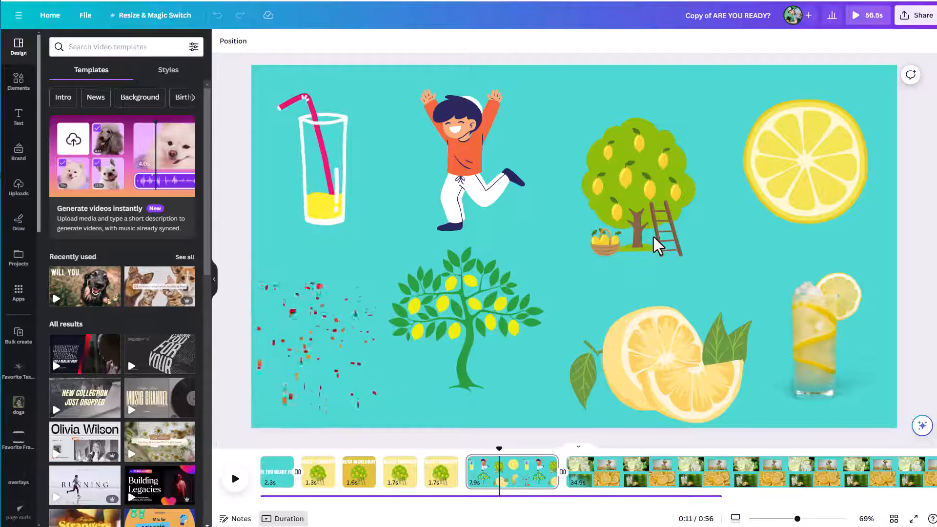
pyautogui.click(621, 200)
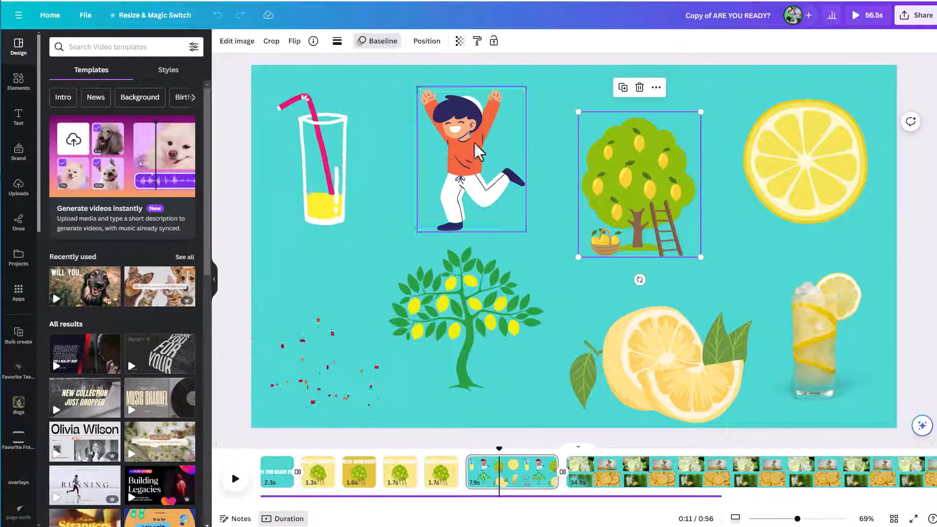
pyautogui.click(375, 43)
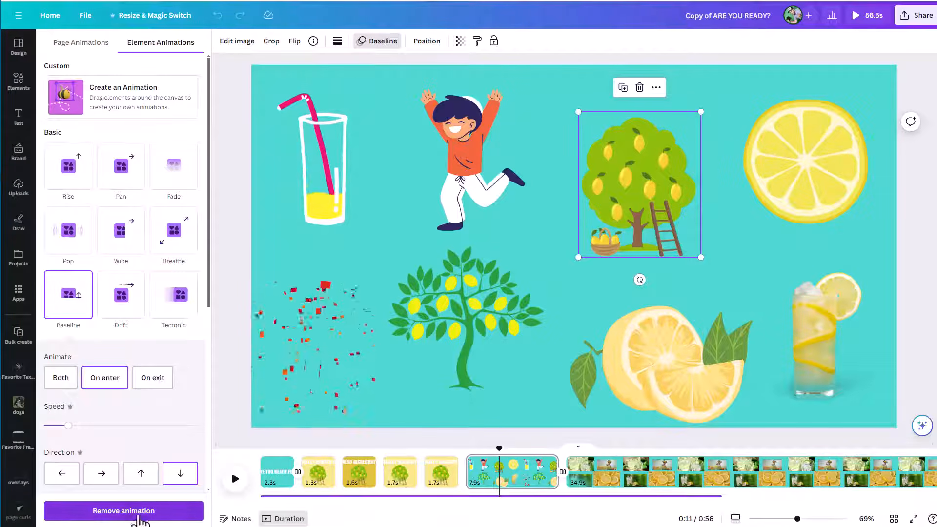
pyautogui.click(111, 511)
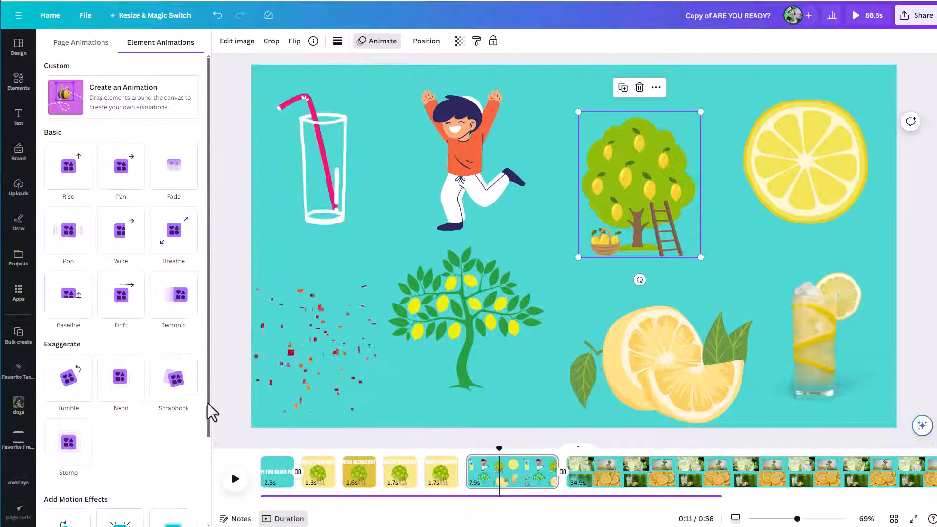
pyautogui.click(383, 45)
pyautogui.click(378, 44)
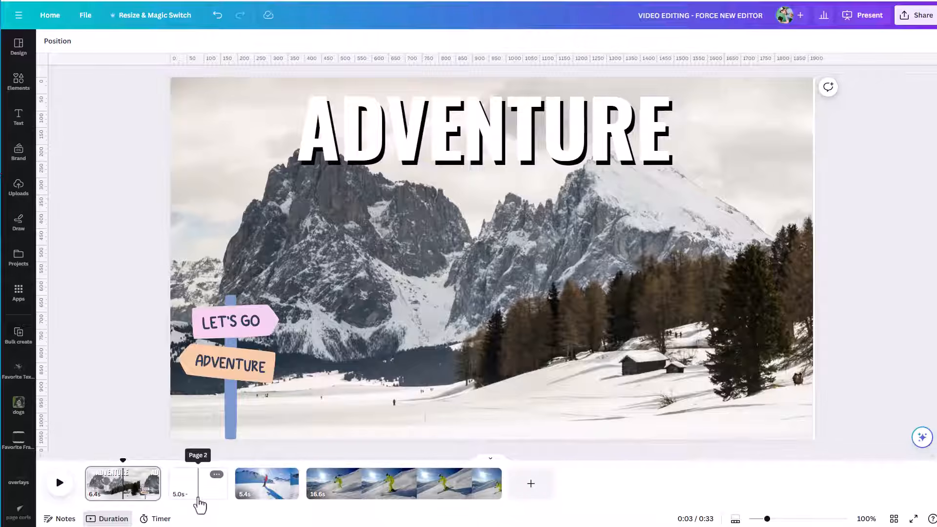
# In the VIDEO EDITING design, delete the blank page 2 between the mountain and snowboarder clips.
pyautogui.click(199, 497)
pyautogui.press('Delete')
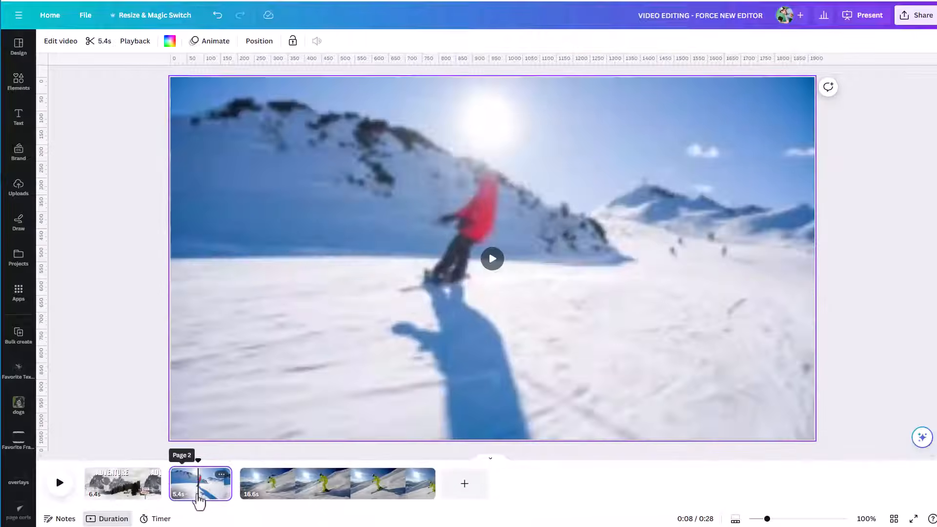
# Add a Color Wipe transition between the mountain and snowboarder clips and play it back.
pyautogui.moveTo(167, 492)
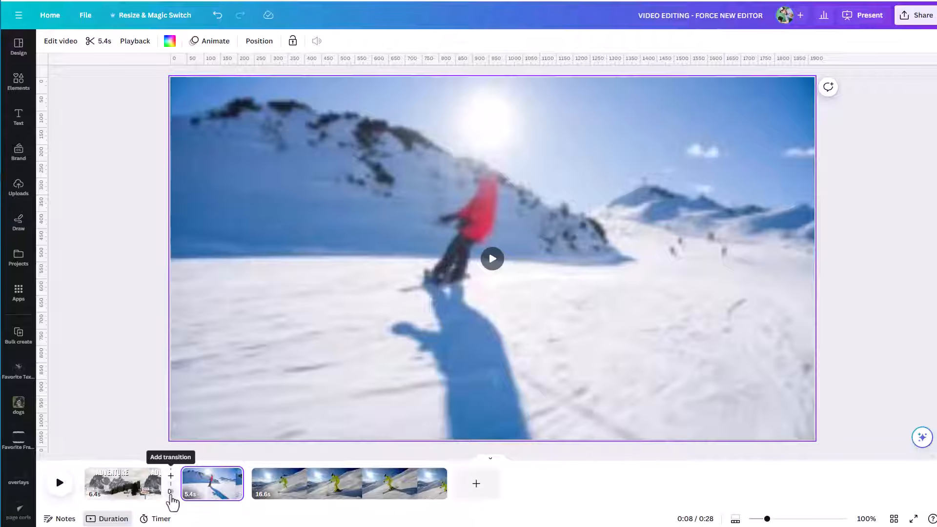
pyautogui.click(171, 492)
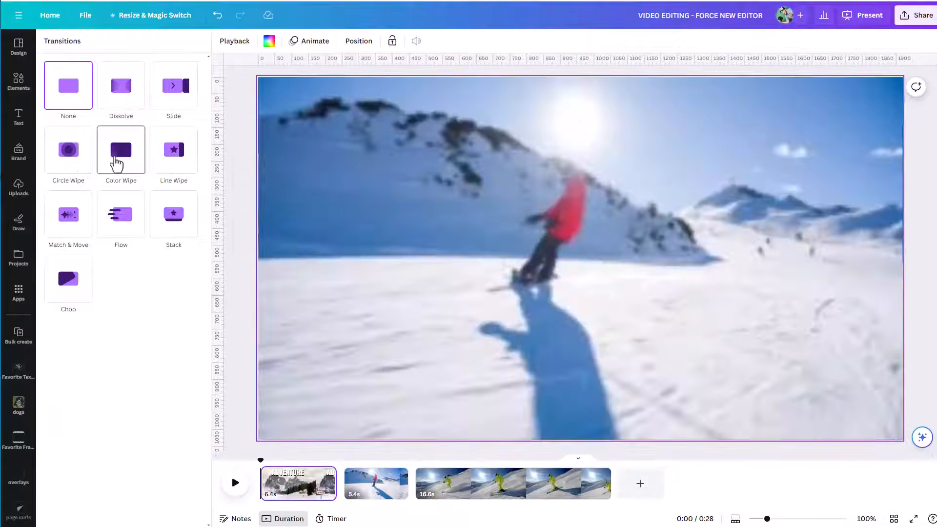
pyautogui.click(116, 164)
pyautogui.moveTo(260, 460); pyautogui.dragTo(312, 452)
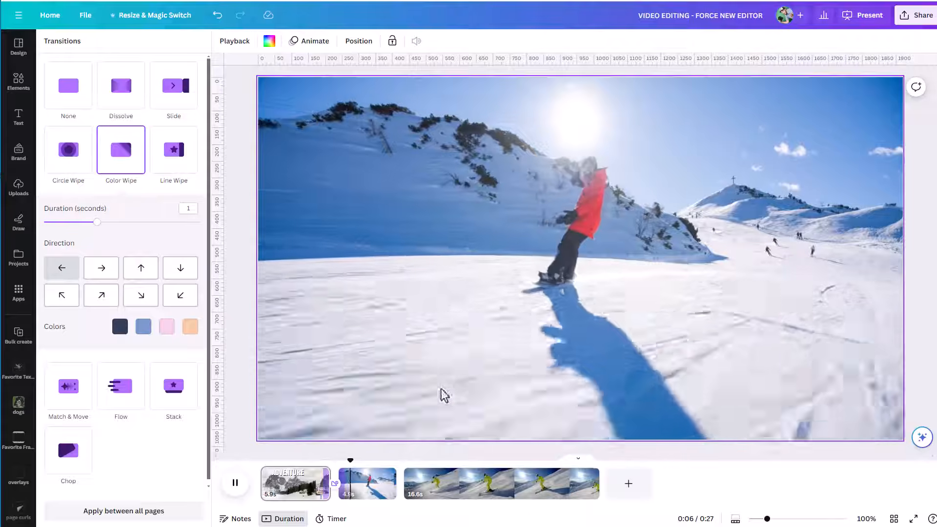
# Add a Flow transition between the snowboarder and yellow skier clips and play it back from about 0:08.
pyautogui.click(367, 483)
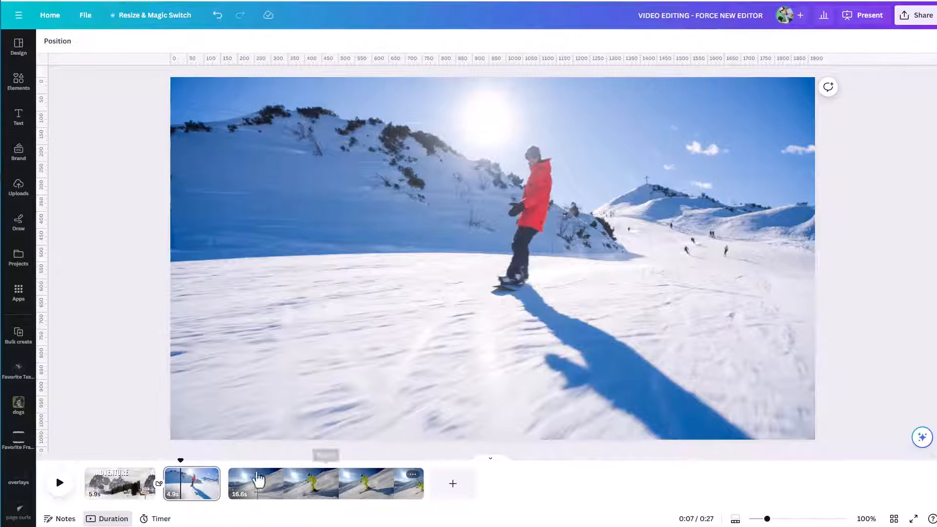
pyautogui.rightClick(201, 495)
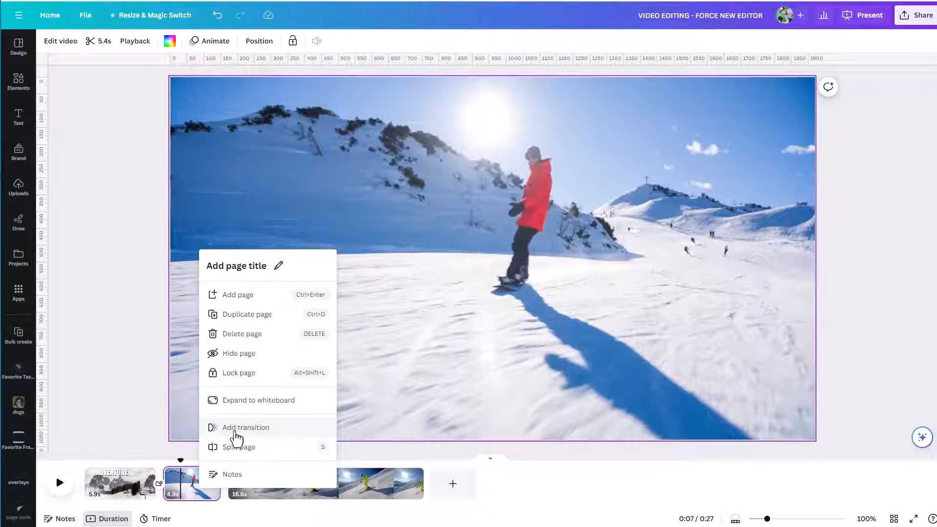
pyautogui.click(235, 429)
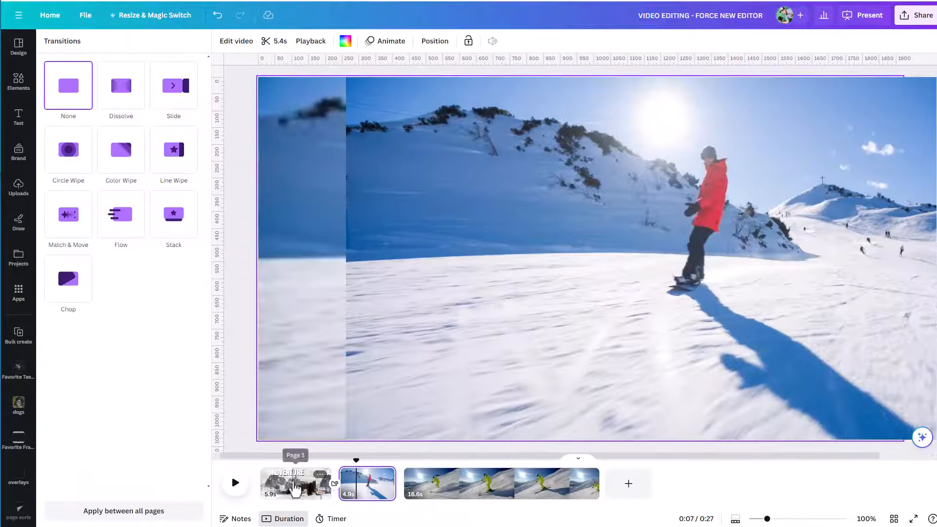
pyautogui.moveTo(403, 498)
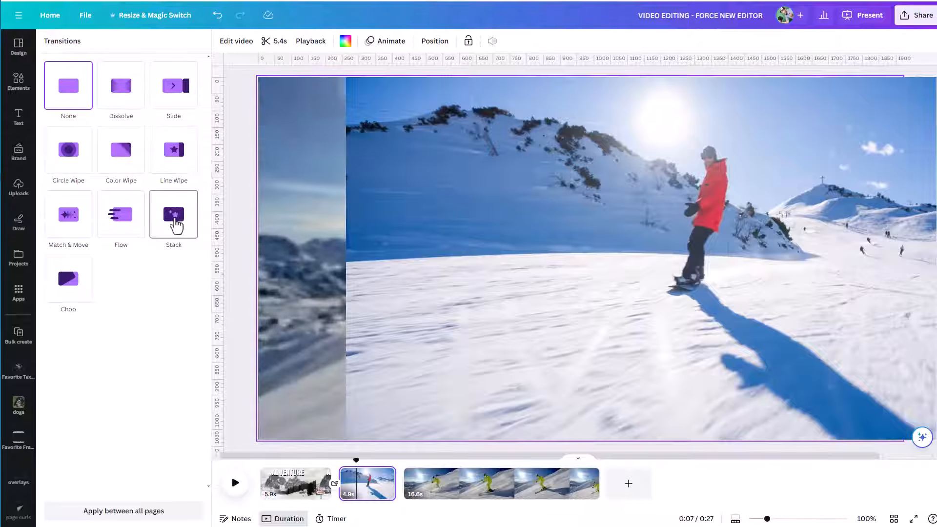
pyautogui.click(129, 225)
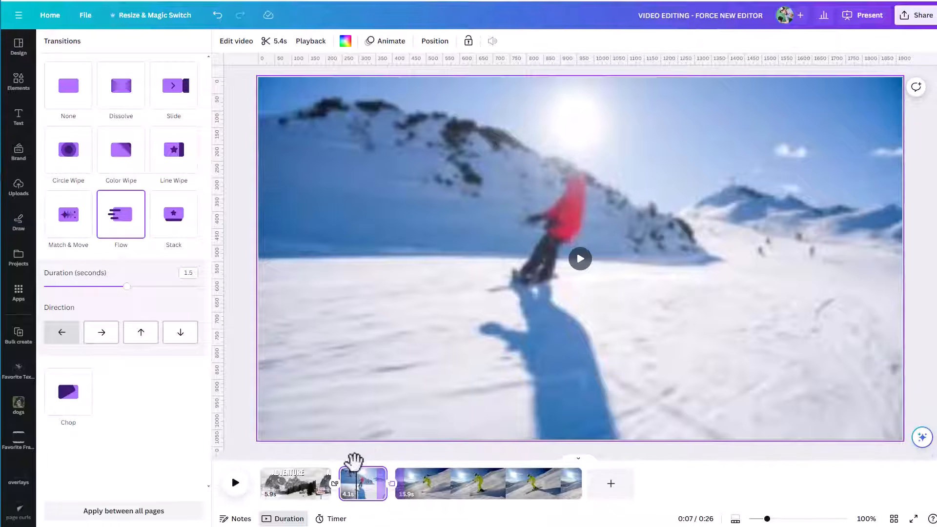
pyautogui.click(365, 461)
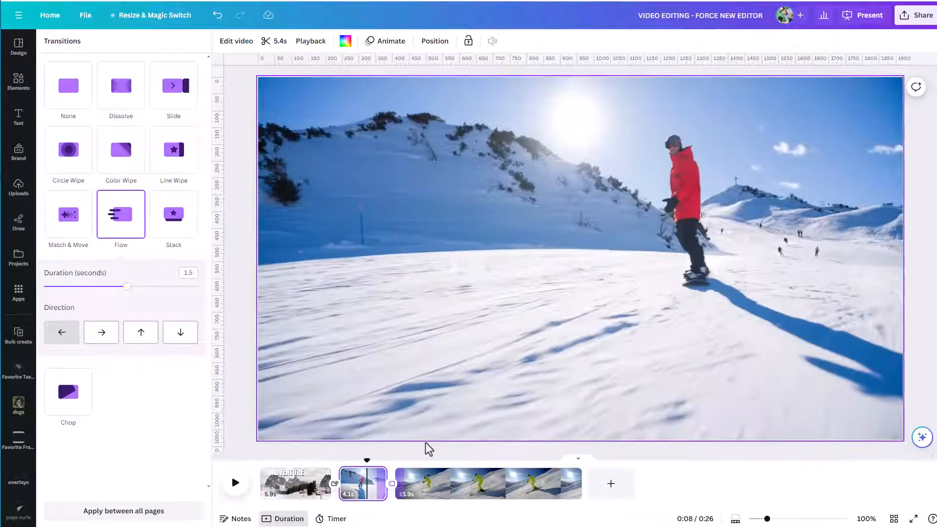
pyautogui.press('space')
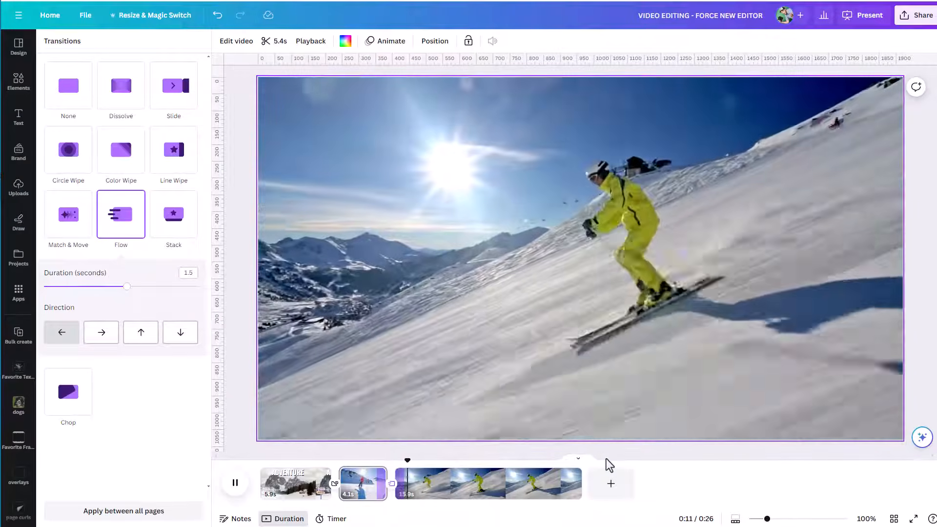
pyautogui.press('space')
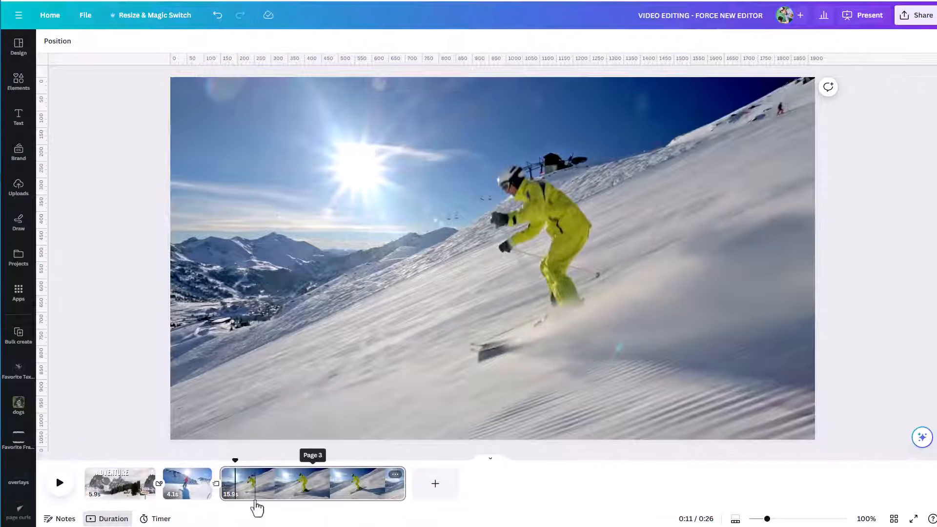
# Compare the transition entries in the page options of the last skier clip and of the snowboarder clip.
pyautogui.click(490, 505)
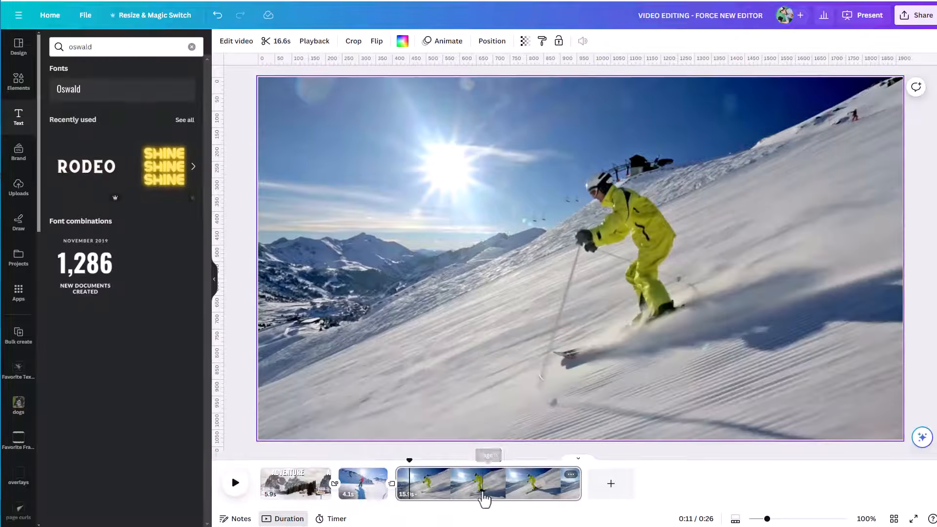
pyautogui.rightClick(482, 490)
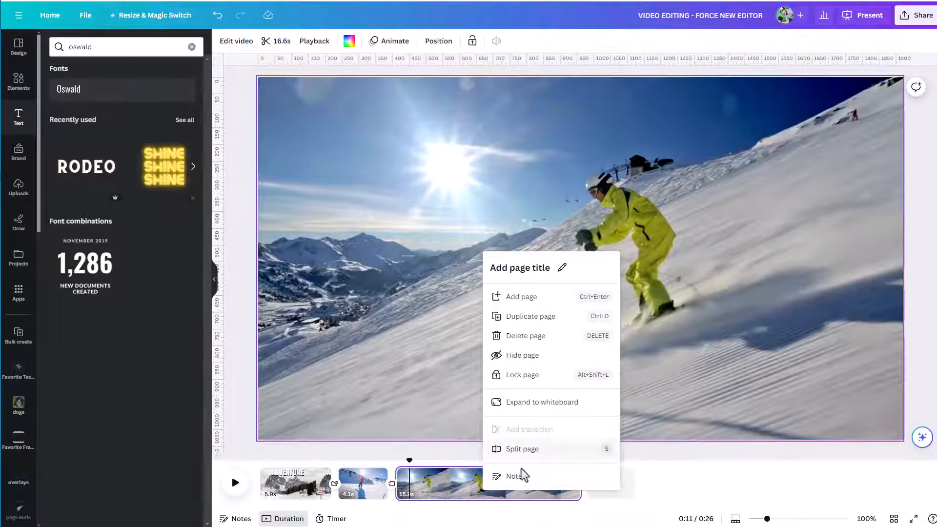
pyautogui.click(360, 488)
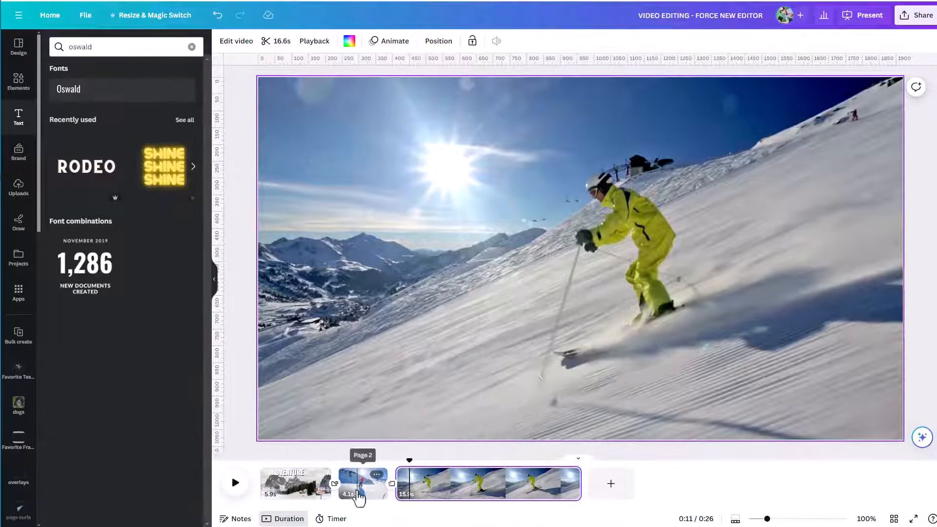
pyautogui.click(358, 493)
pyautogui.rightClick(359, 492)
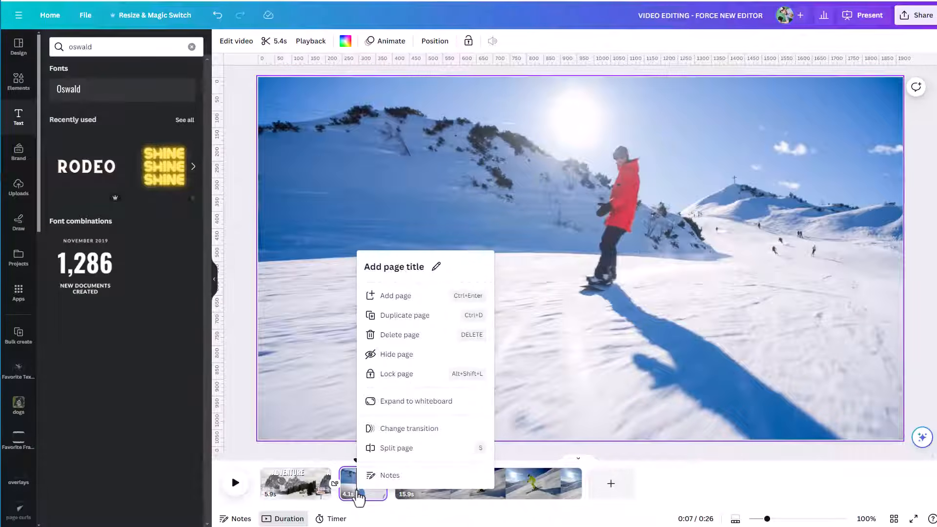
# Change the snowboarder clip's transition, trying Circle Wipe before choosing None, and apply None between all pages.
pyautogui.click(402, 430)
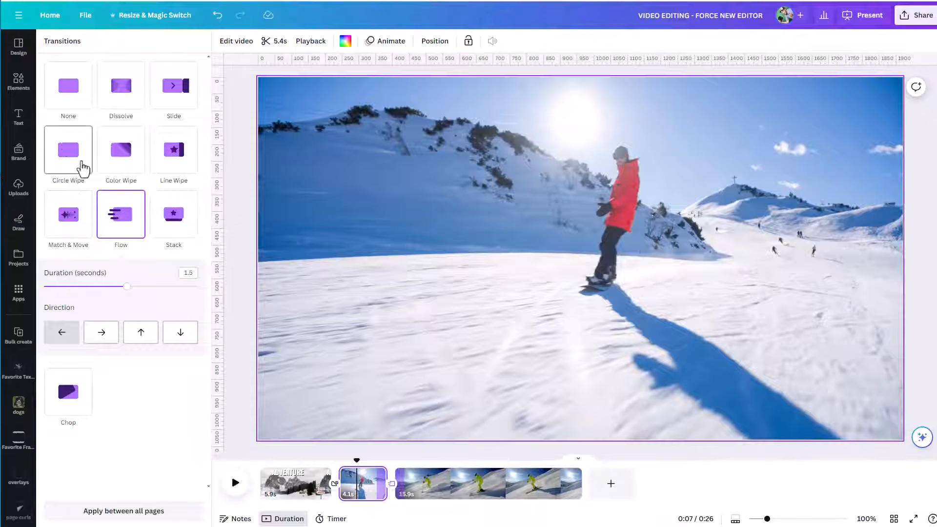
pyautogui.click(68, 159)
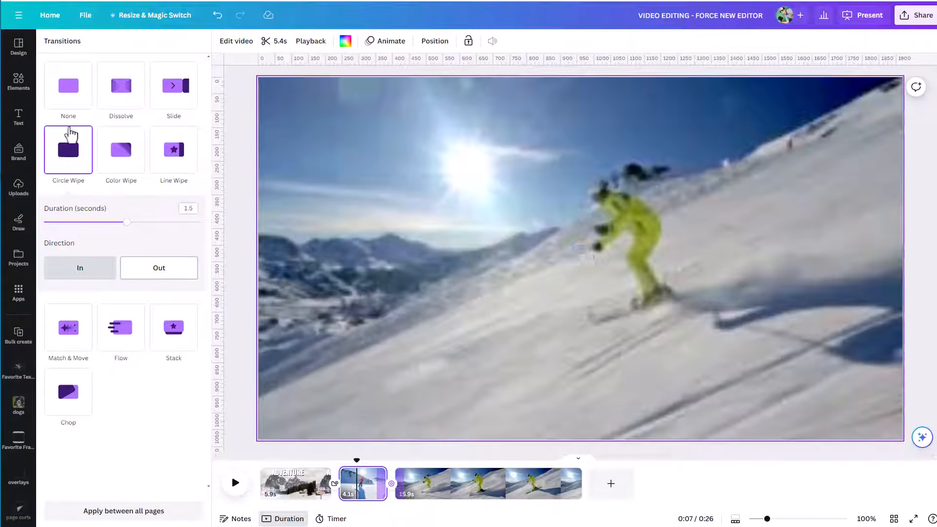
pyautogui.click(68, 100)
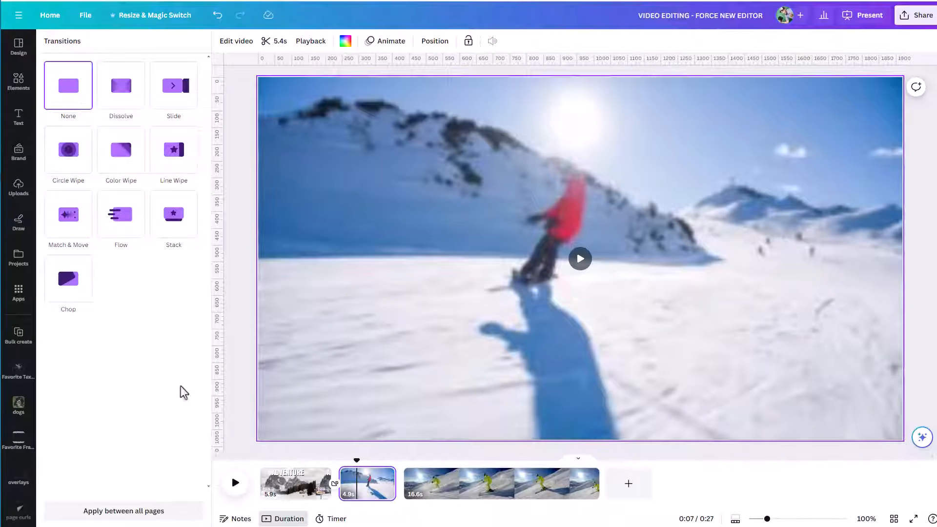
pyautogui.click(123, 511)
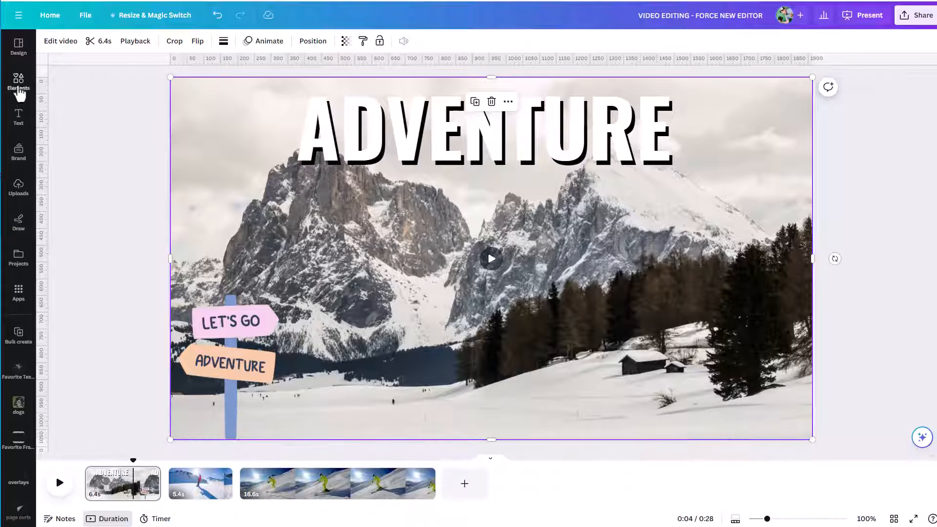
# Browse the audio library among the elements and filter it to Upbeat tracks.
pyautogui.click(20, 86)
pyautogui.scroll(-7, 161, 237)
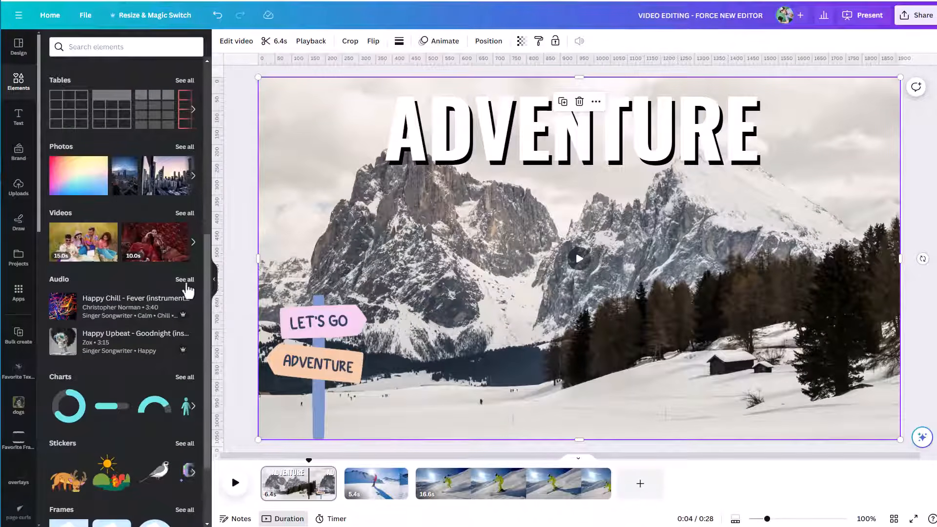
pyautogui.click(185, 282)
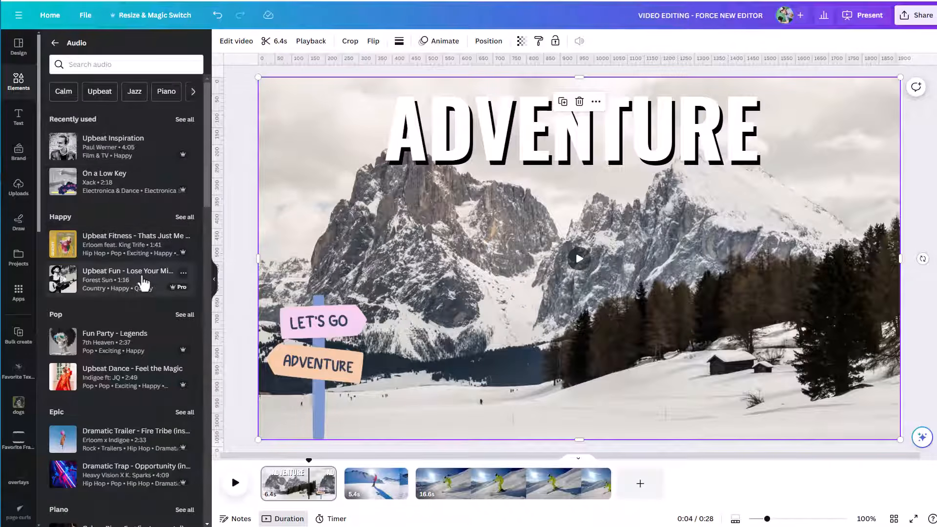
pyautogui.click(82, 65)
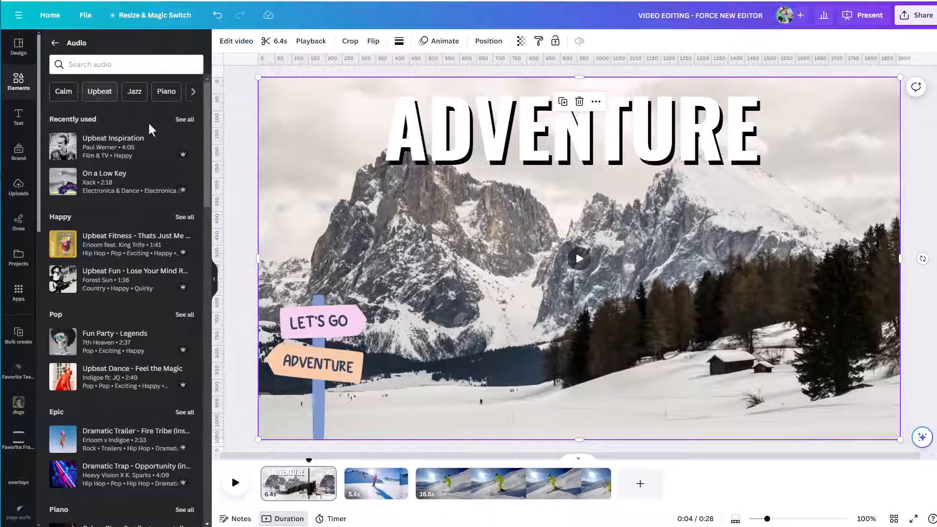
pyautogui.click(102, 93)
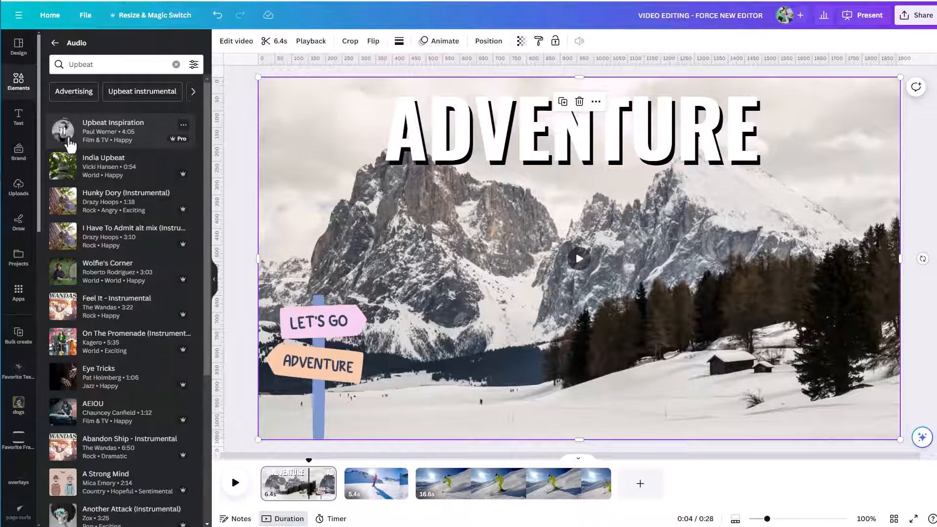
# Preview Upbeat Inspiration, add it to the timeline and extend its start back to the beginning of the video.
pyautogui.click(71, 142)
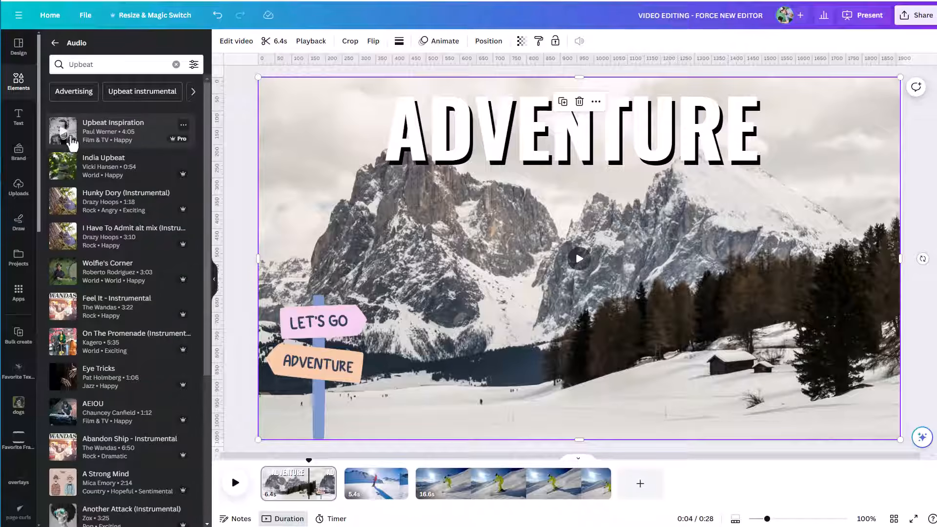
pyautogui.moveTo(95, 144); pyautogui.dragTo(292, 494)
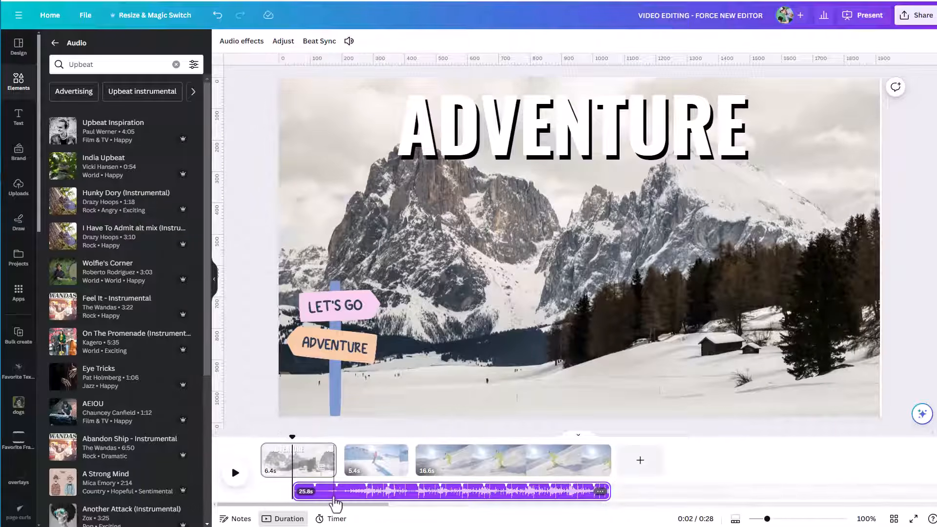
pyautogui.moveTo(335, 497); pyautogui.dragTo(279, 492)
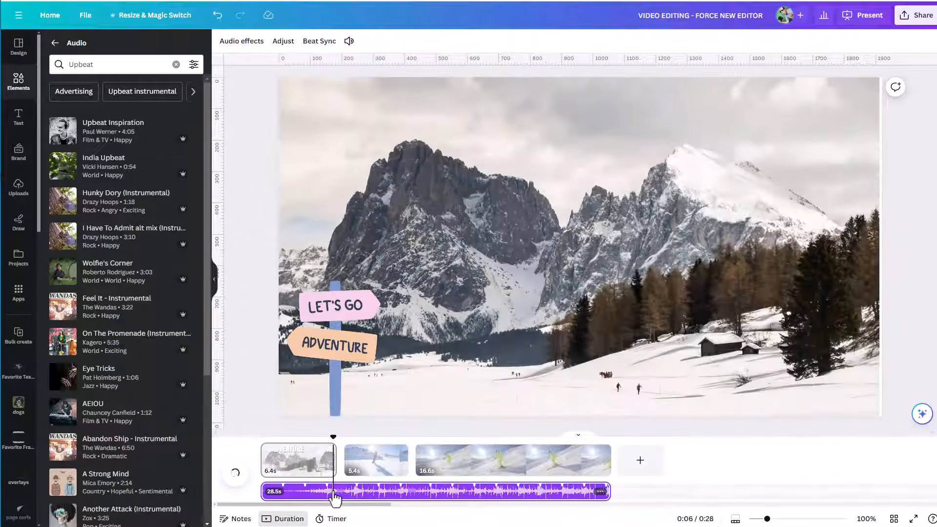
# Try shifting which portion of the Upbeat Inspiration song plays under the clips and leave the audio adjustment.
pyautogui.doubleClick(335, 498)
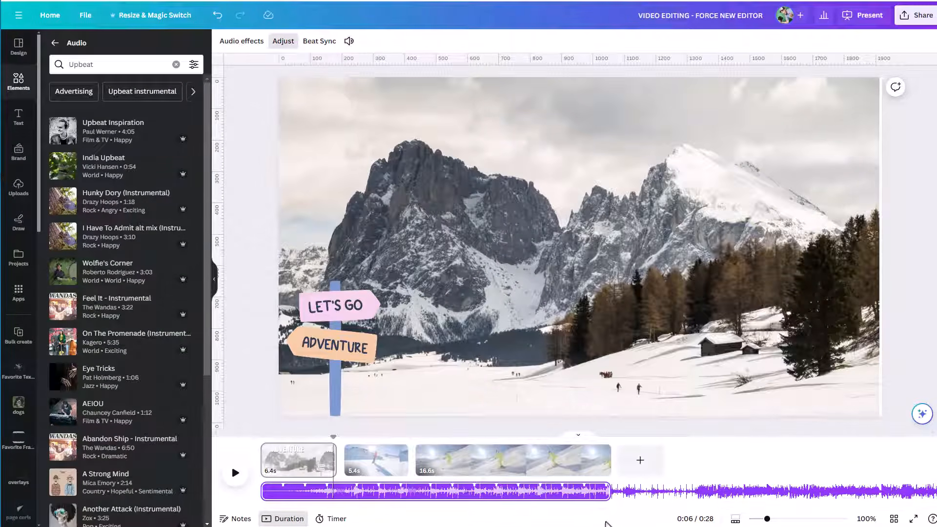
pyautogui.moveTo(689, 497); pyautogui.dragTo(739, 490)
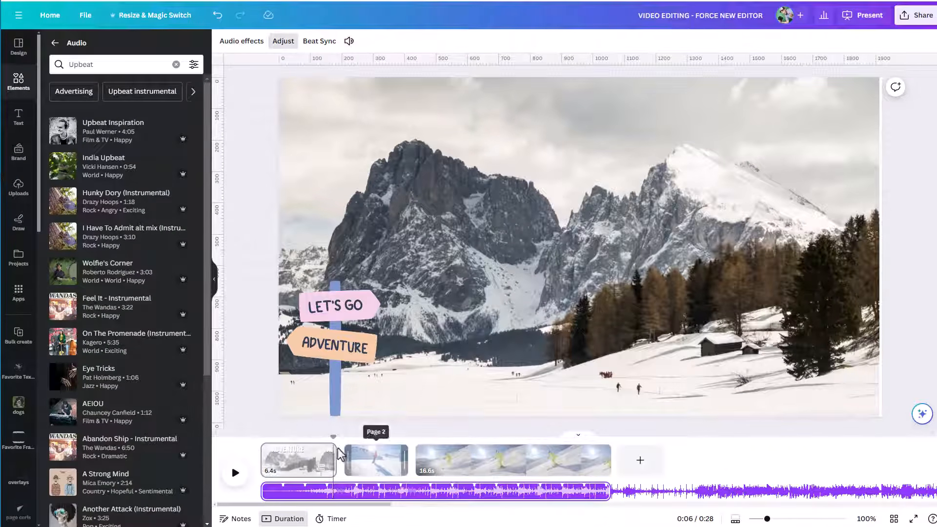
pyautogui.click(331, 438)
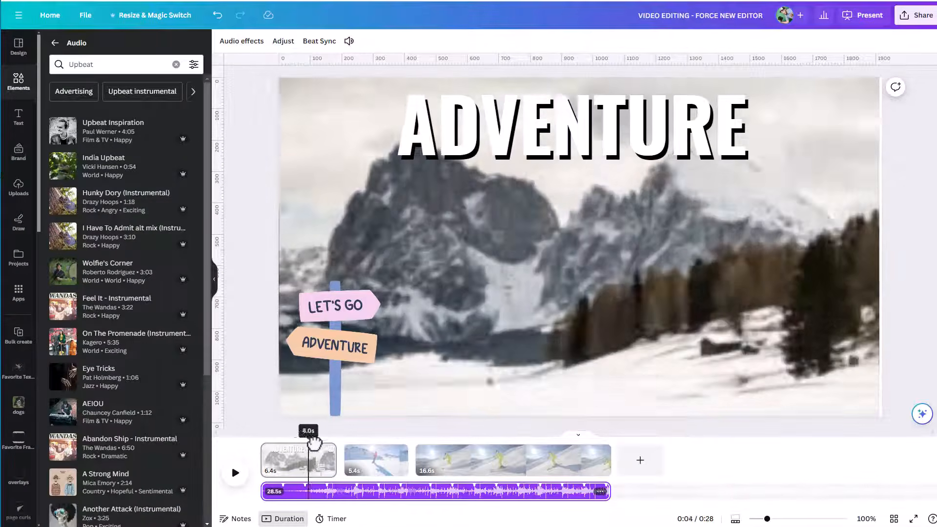
# Play the video with its music from about 0:04 into the snowboarder clip and pause it.
pyautogui.moveTo(333, 445); pyautogui.dragTo(313, 446)
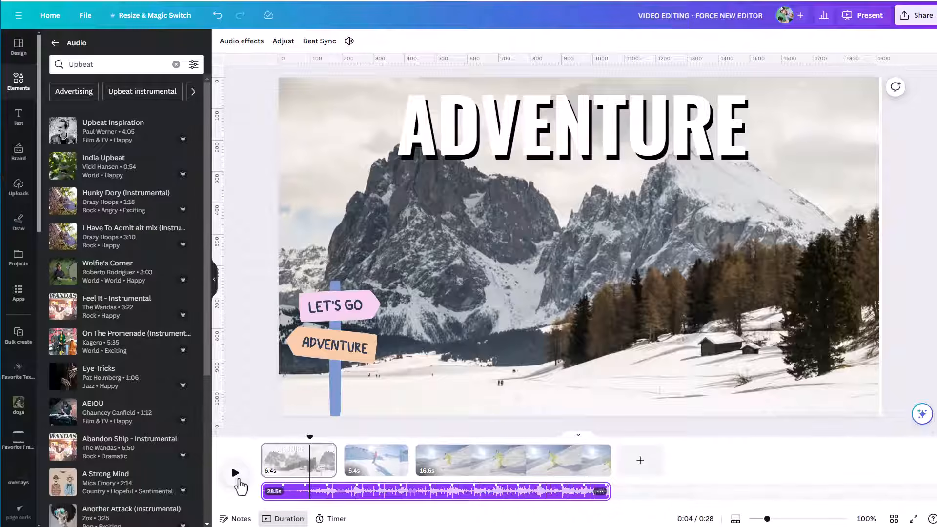
pyautogui.click(235, 474)
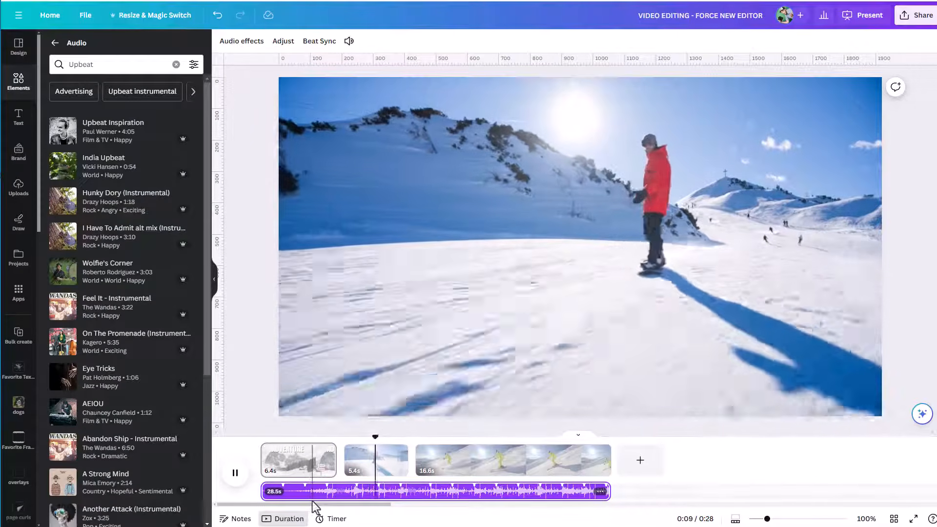
pyautogui.press('space')
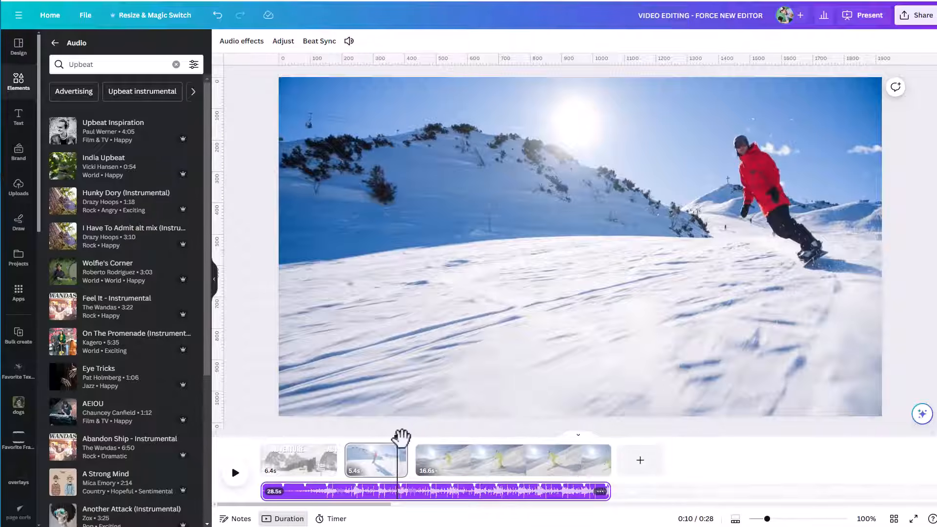
# Add a fade-out to the end of the music track and play the ending back from about 0:24.
pyautogui.moveTo(397, 436); pyautogui.dragTo(599, 435)
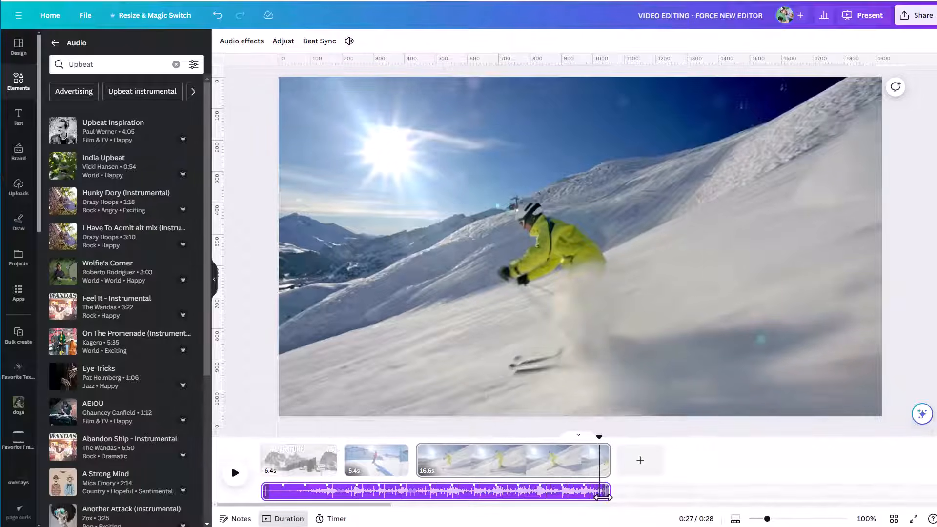
pyautogui.click(261, 48)
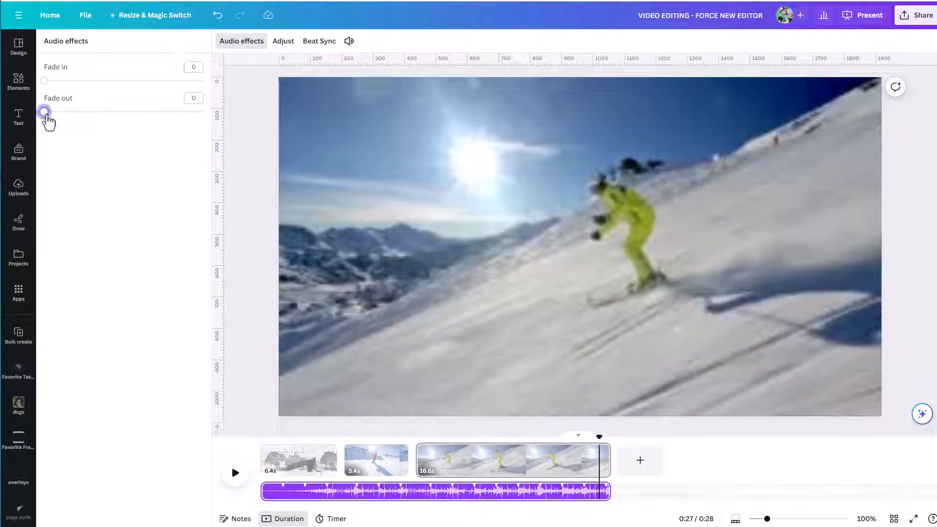
pyautogui.moveTo(46, 116); pyautogui.dragTo(103, 117)
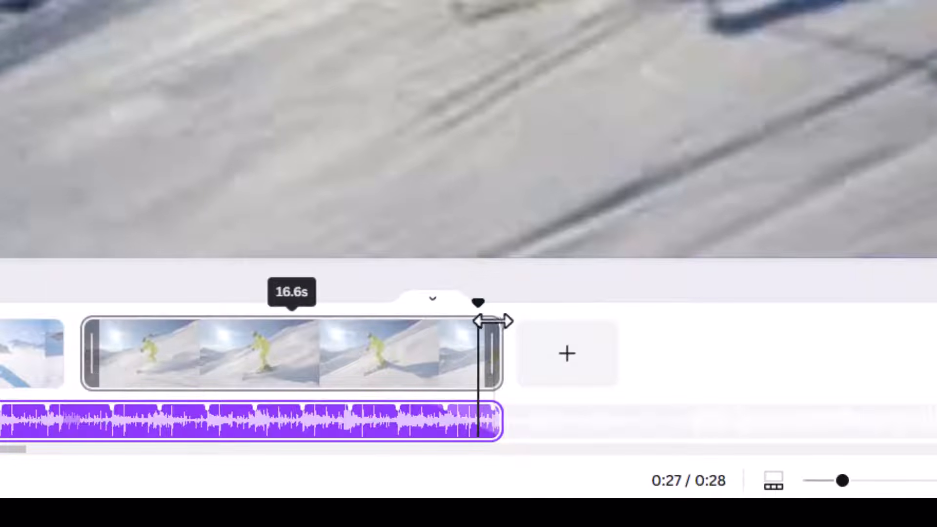
pyautogui.moveTo(477, 303); pyautogui.dragTo(401, 303)
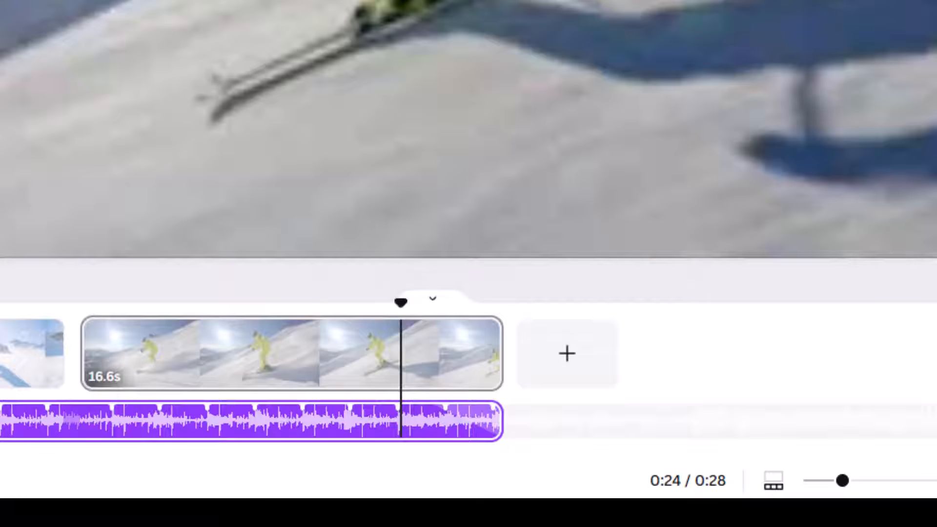
pyautogui.press('space')
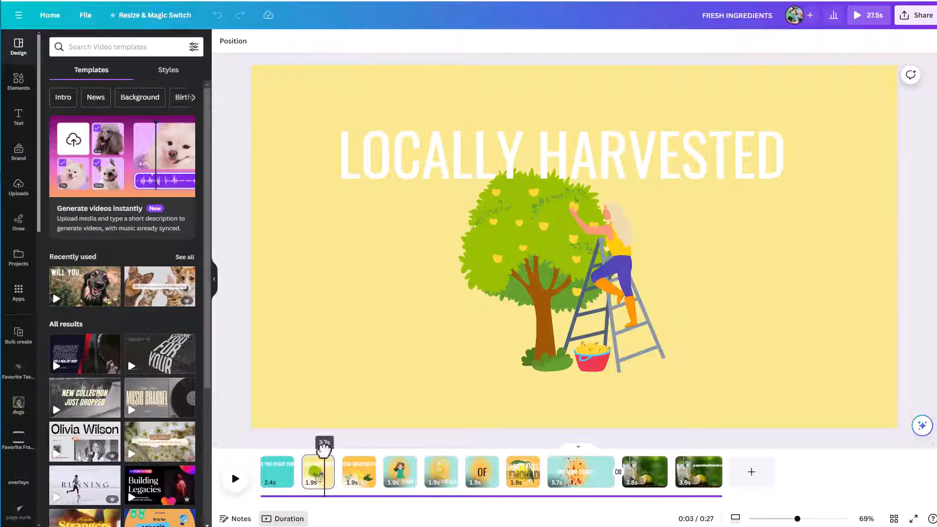
# Play the opening pages of the FRESH INGREDIENTS video and of its Presentation (16:9) copy to compare their timing with the music.
pyautogui.moveTo(324, 447); pyautogui.dragTo(282, 446)
pyautogui.press('space')
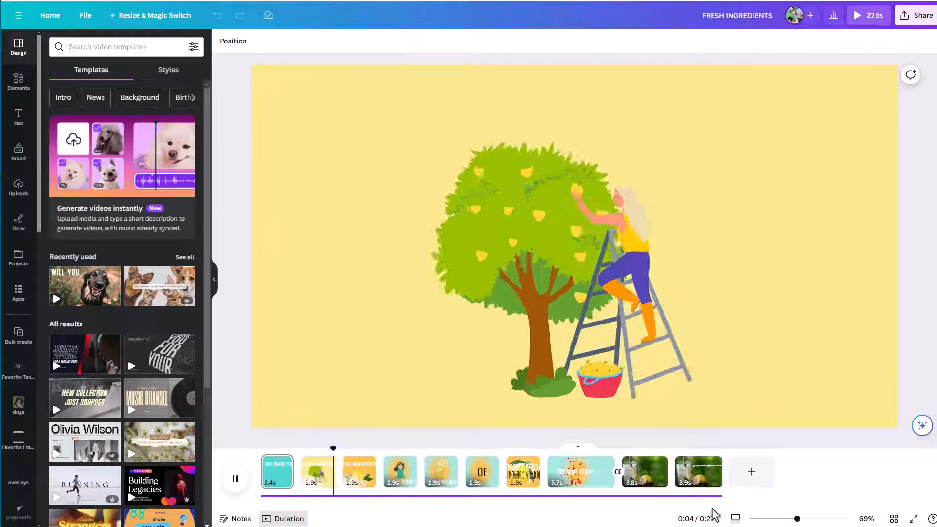
pyautogui.press('space')
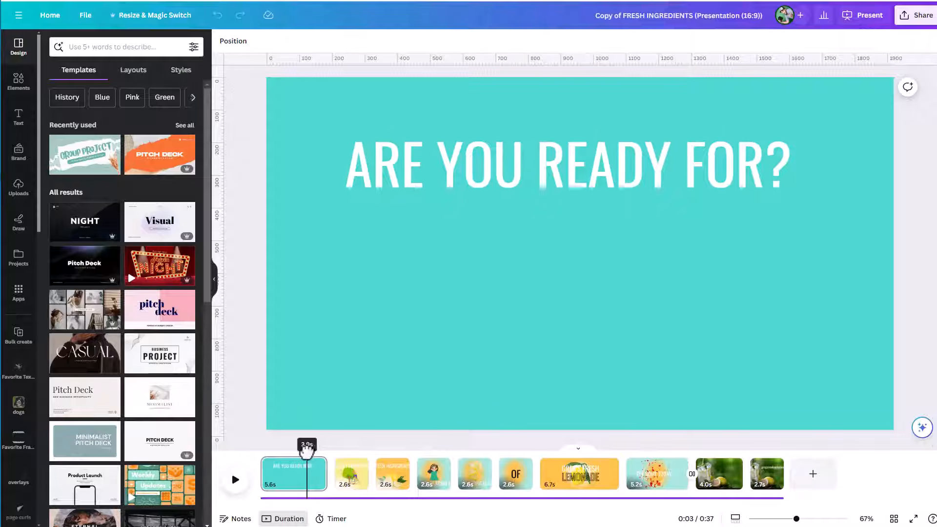
pyautogui.press('space')
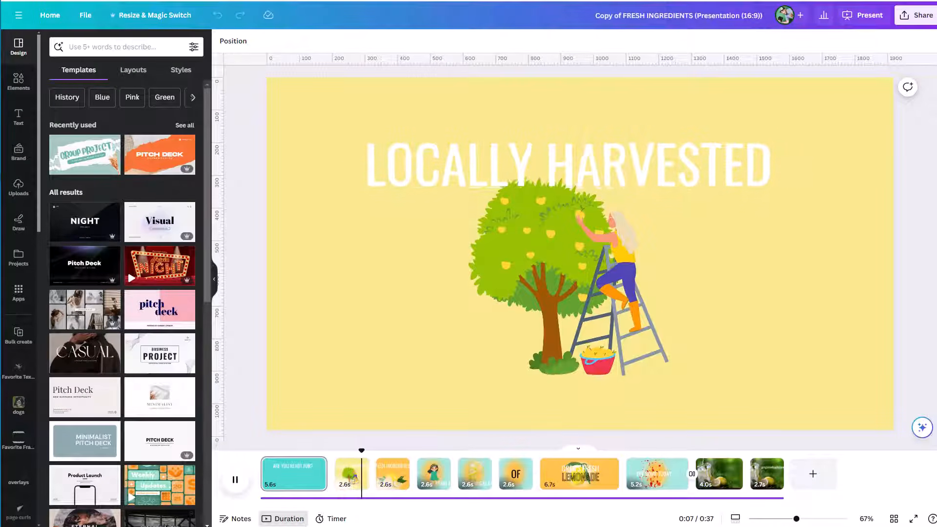
pyautogui.press('space')
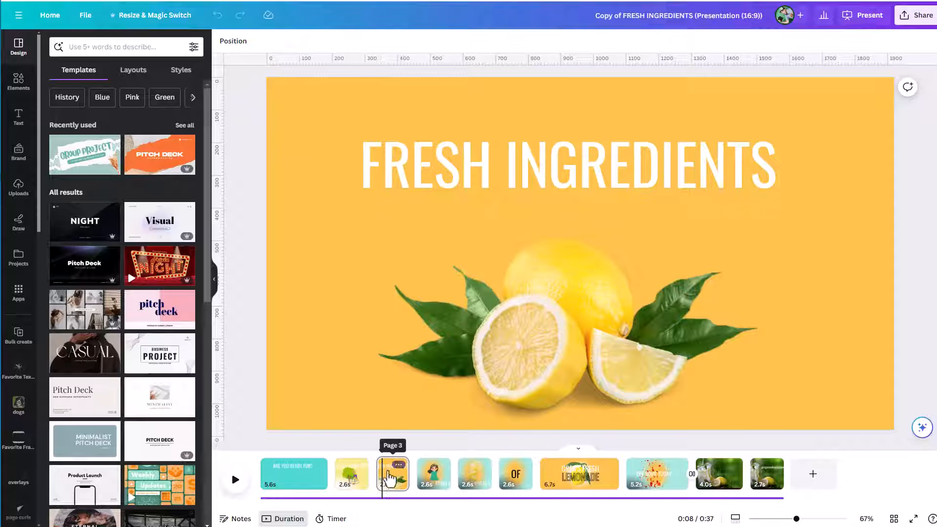
# Turn on Sync now in Beat Sync for the presentation copy's music track and play it back from the second page.
pyautogui.click(362, 497)
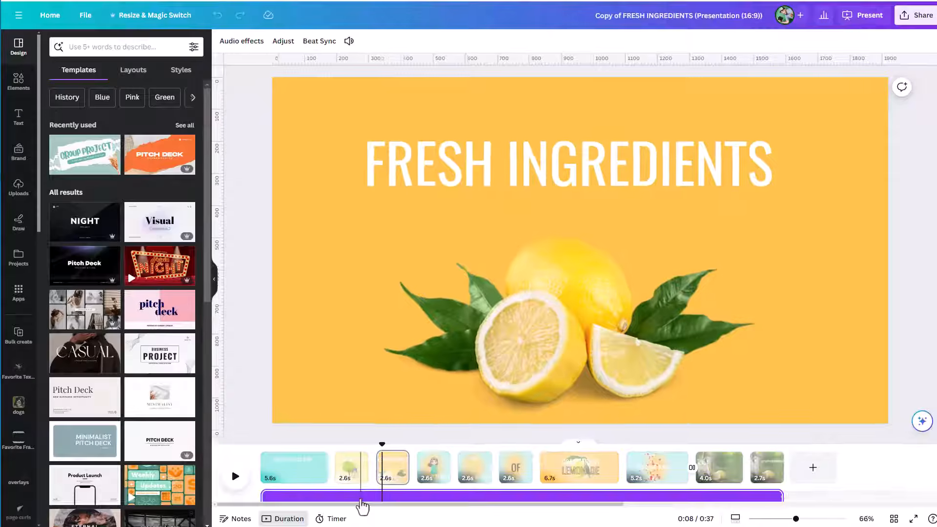
pyautogui.click(312, 42)
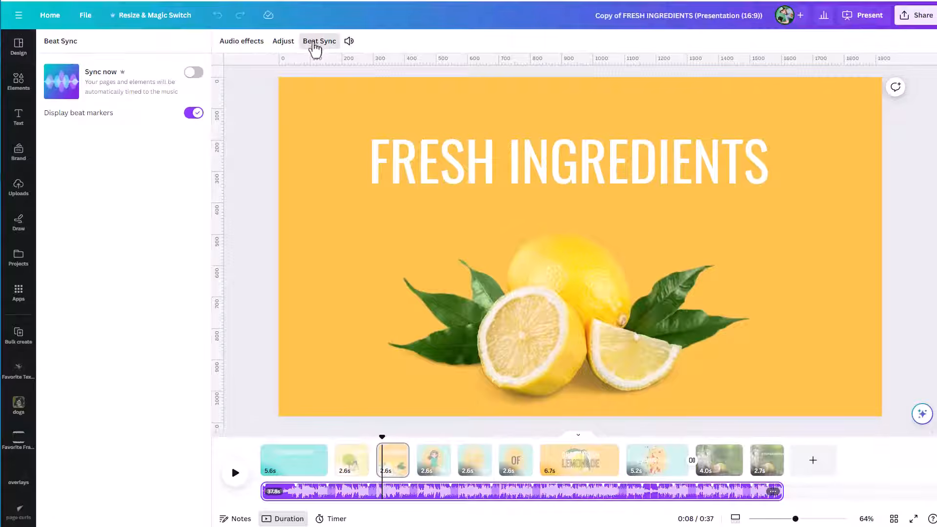
pyautogui.click(196, 74)
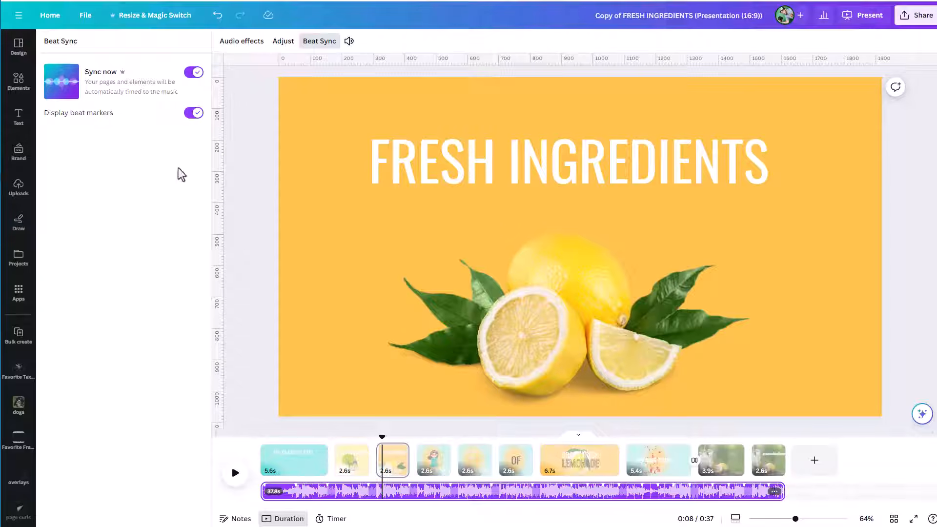
pyautogui.moveTo(382, 438); pyautogui.dragTo(349, 445)
pyautogui.press('space')
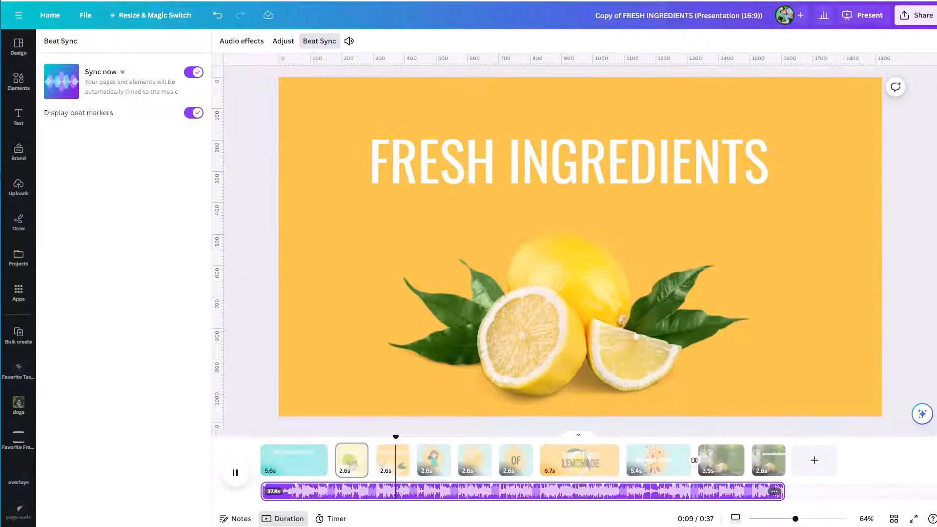
pyautogui.press('space')
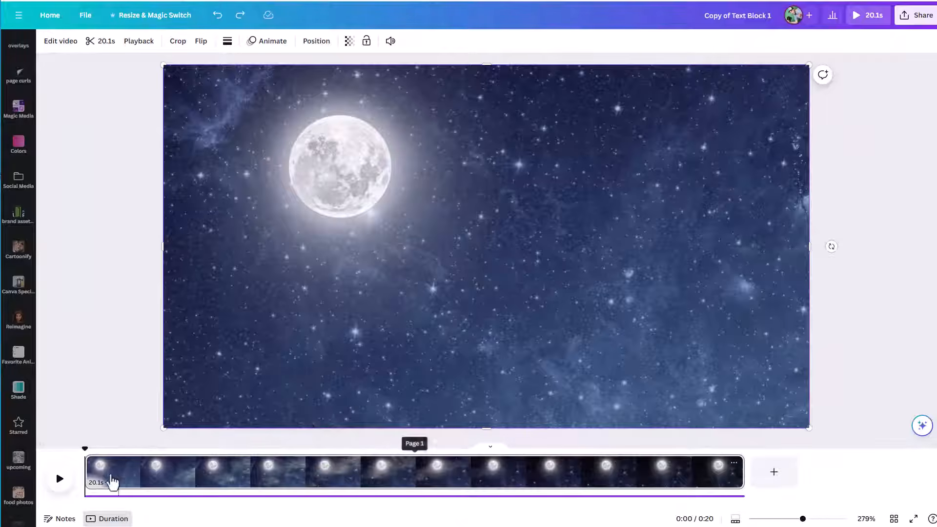
# Play the moon video, stop at about 0:05 and add a heading reading "Hello Moon".
pyautogui.click(59, 478)
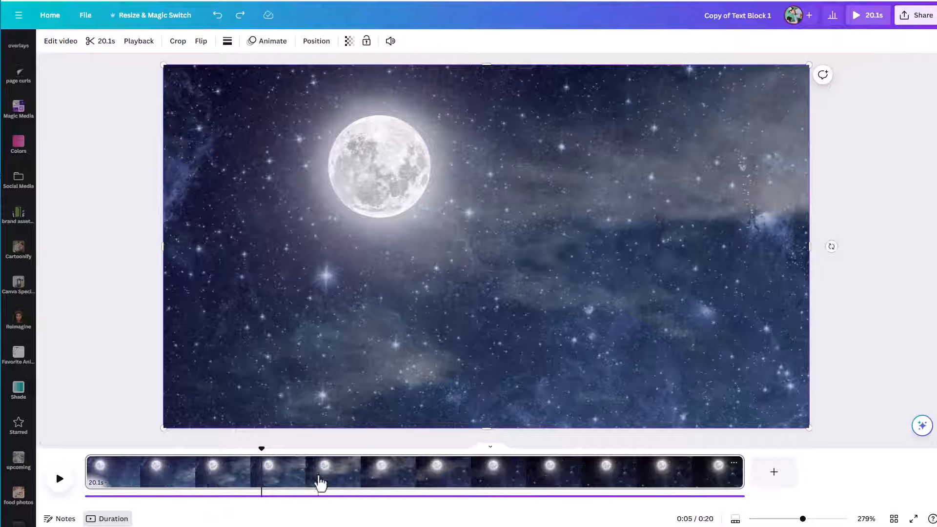
pyautogui.moveTo(261, 446); pyautogui.dragTo(249, 449)
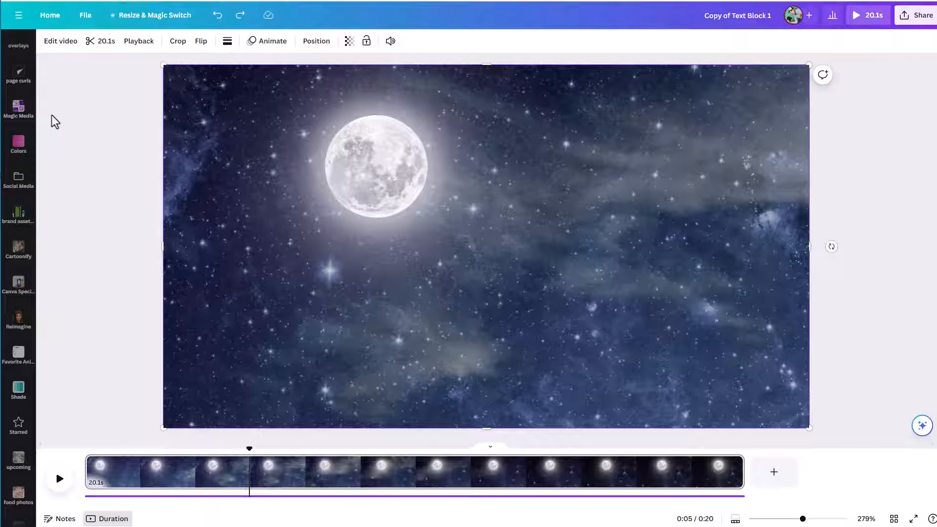
pyautogui.scroll(5, 16, 134)
pyautogui.click(12, 90)
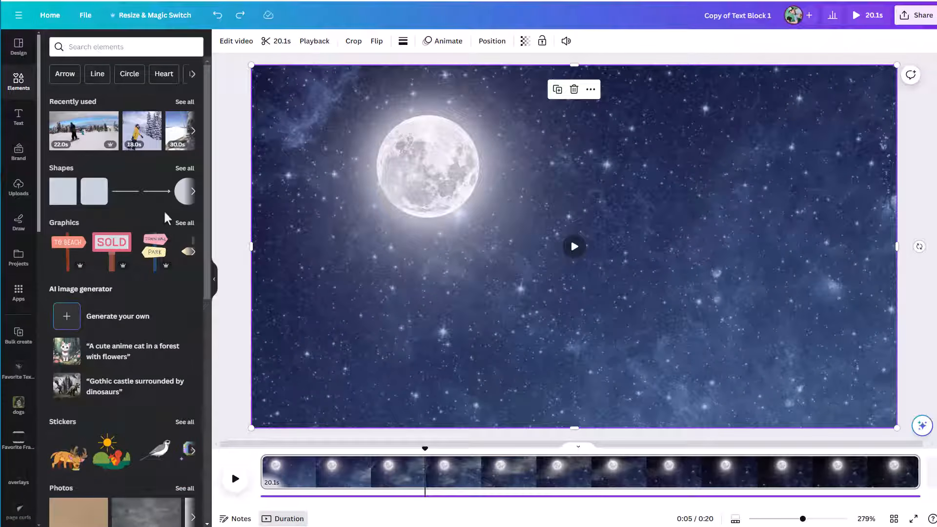
pyautogui.click(17, 120)
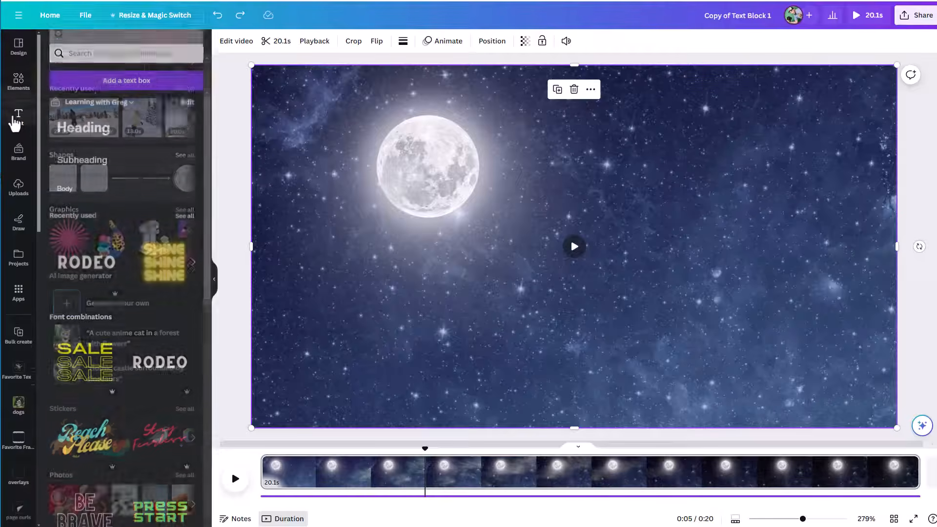
pyautogui.click(87, 124)
pyautogui.write('Hello Moon')
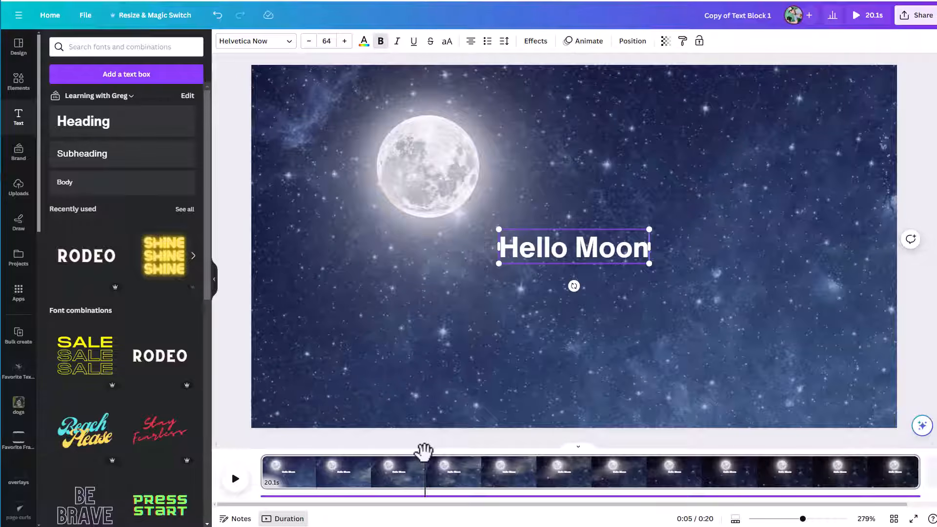
# Return to the start of the video and delete the "Hello Moon" heading.
pyautogui.moveTo(424, 450); pyautogui.dragTo(235, 427)
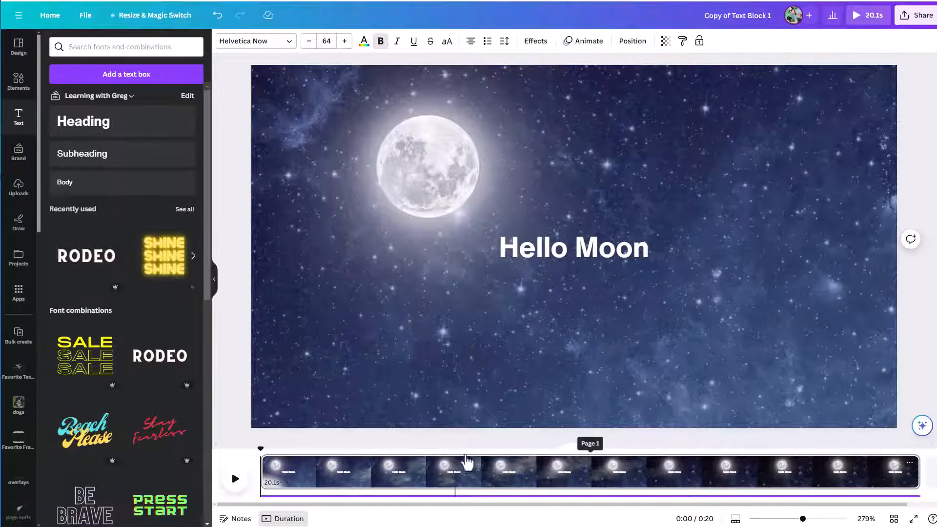
pyautogui.click(545, 252)
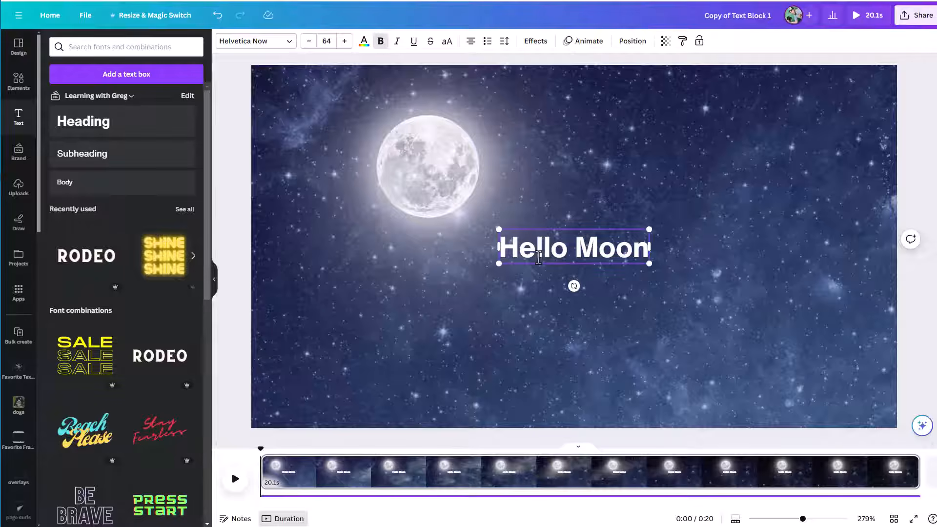
pyautogui.press('Delete')
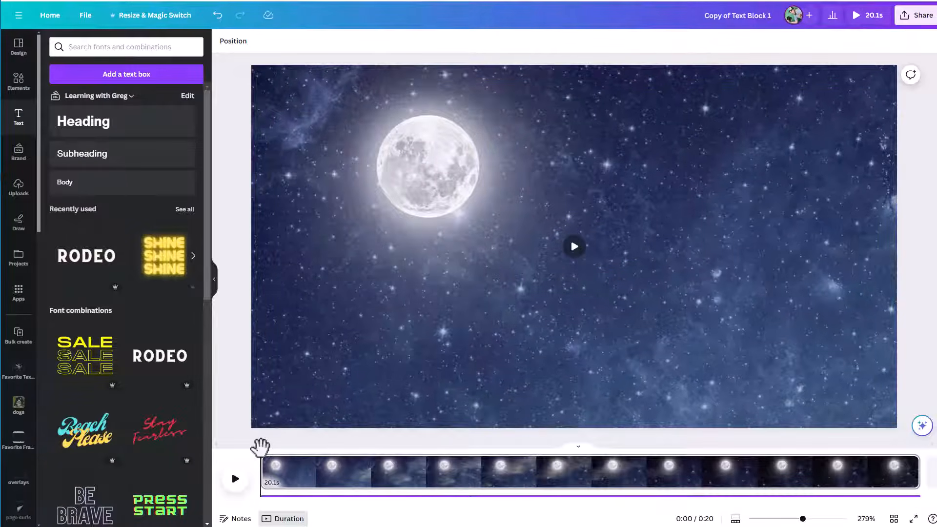
# Split the page at 0:05, add a heading to the second part and scrub through it to about 0:09.
pyautogui.moveTo(260, 446); pyautogui.dragTo(426, 449)
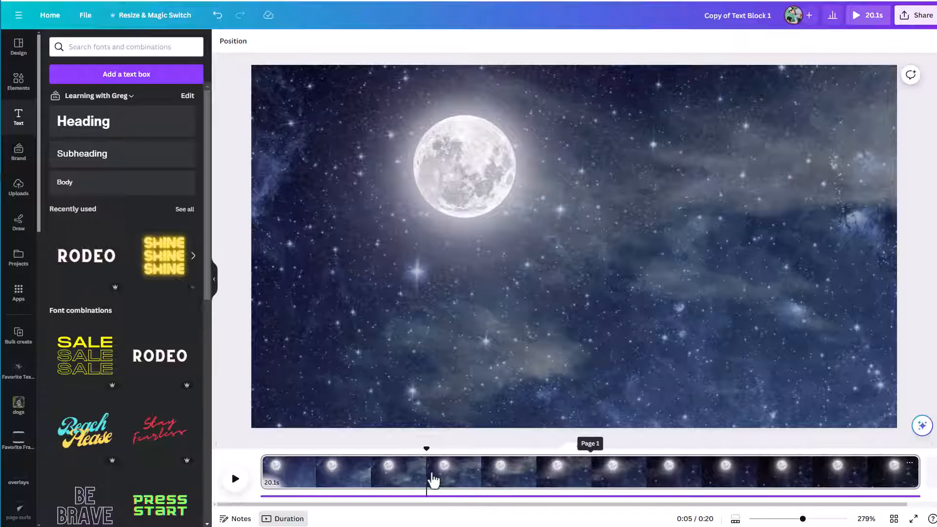
pyautogui.rightClick(427, 483)
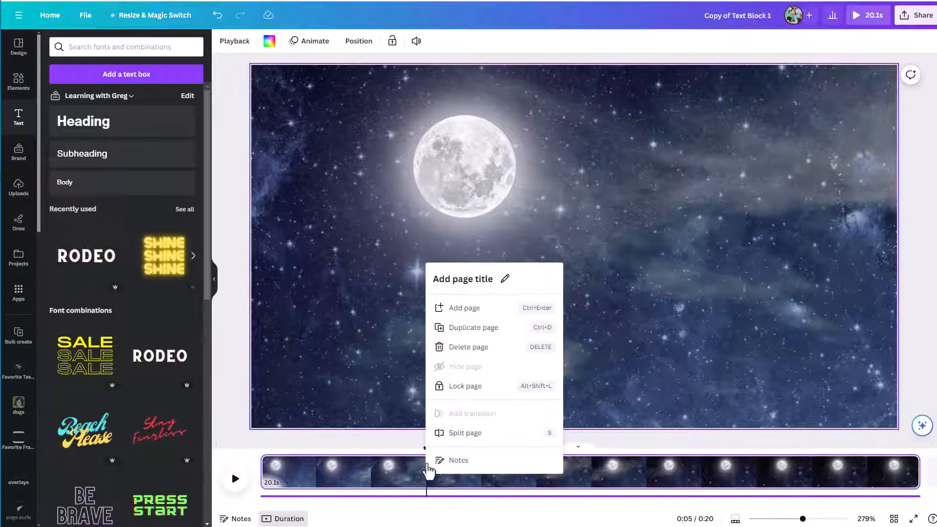
pyautogui.click(446, 432)
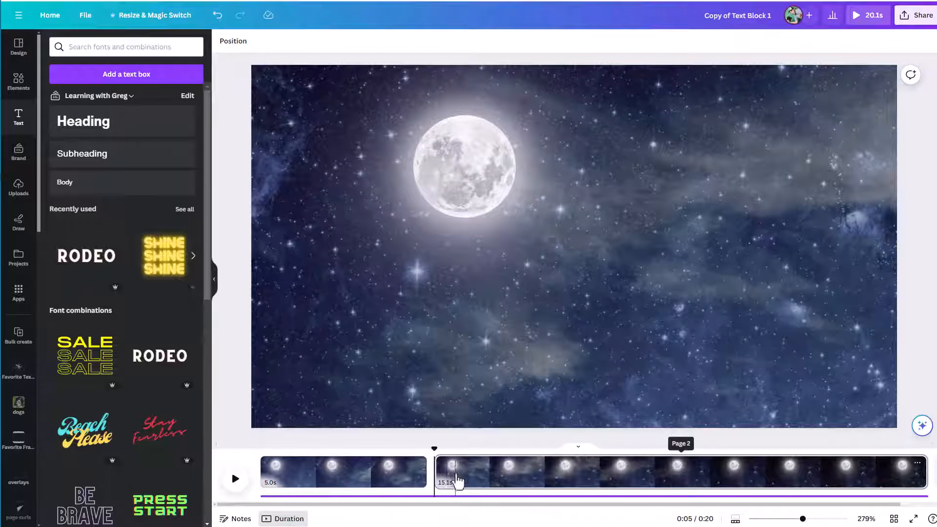
pyautogui.click(67, 124)
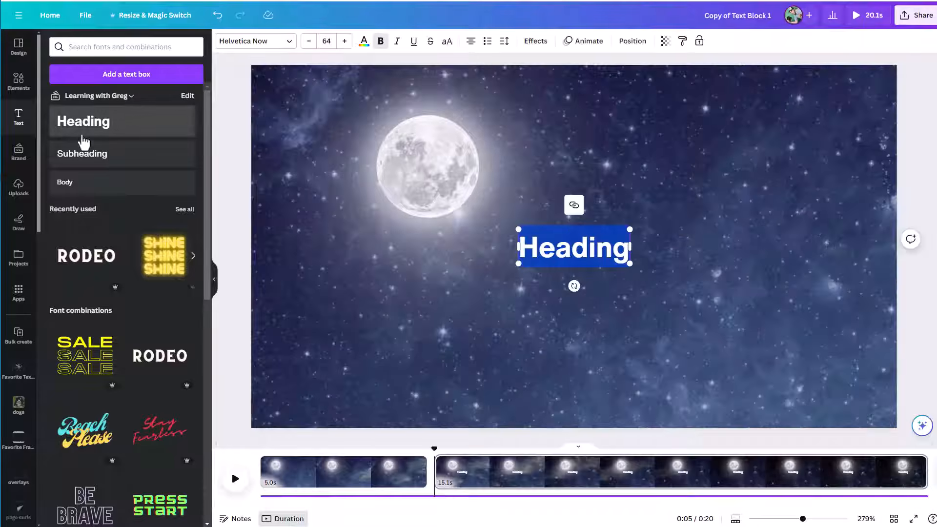
pyautogui.moveTo(433, 445); pyautogui.dragTo(549, 439)
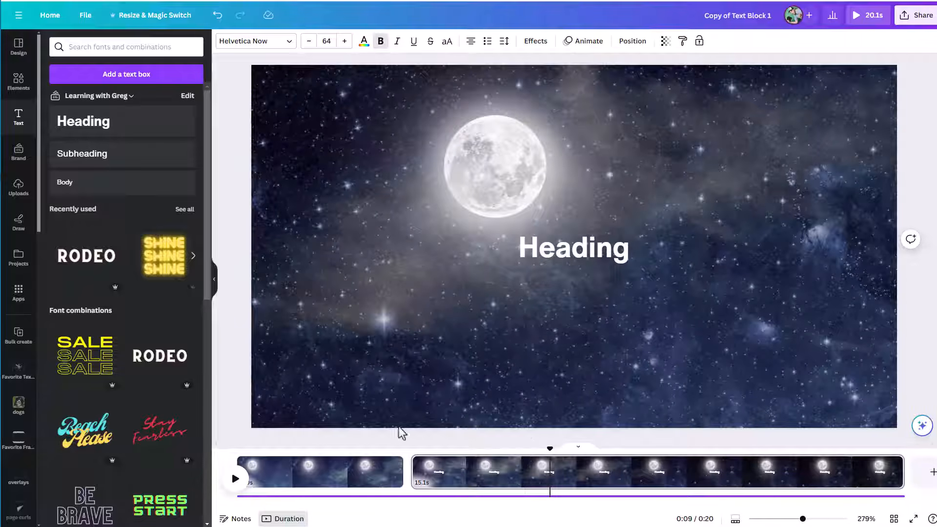
# Undo the added heading and the page split, and return the playhead to the start of the video.
pyautogui.hotkey('ctrl', 'z')
pyautogui.hotkey('ctrl', 'z')
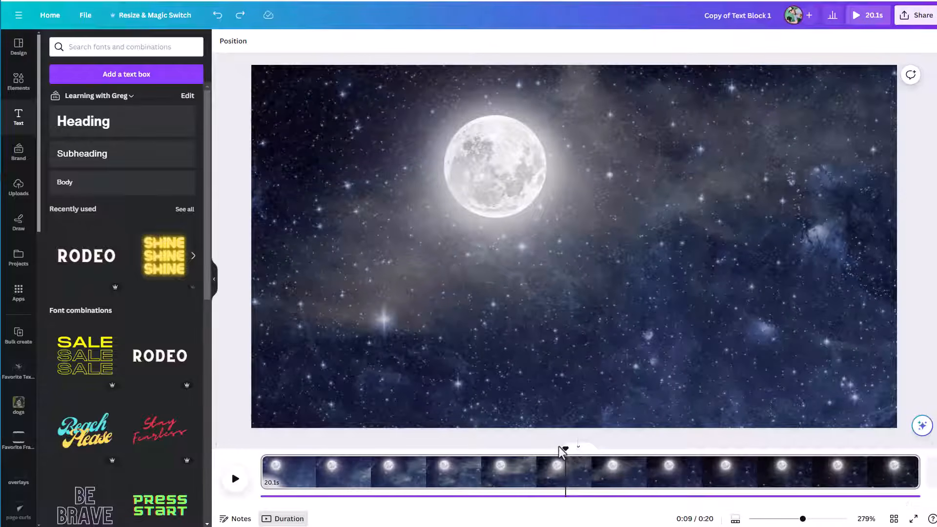
pyautogui.moveTo(565, 448); pyautogui.dragTo(260, 454)
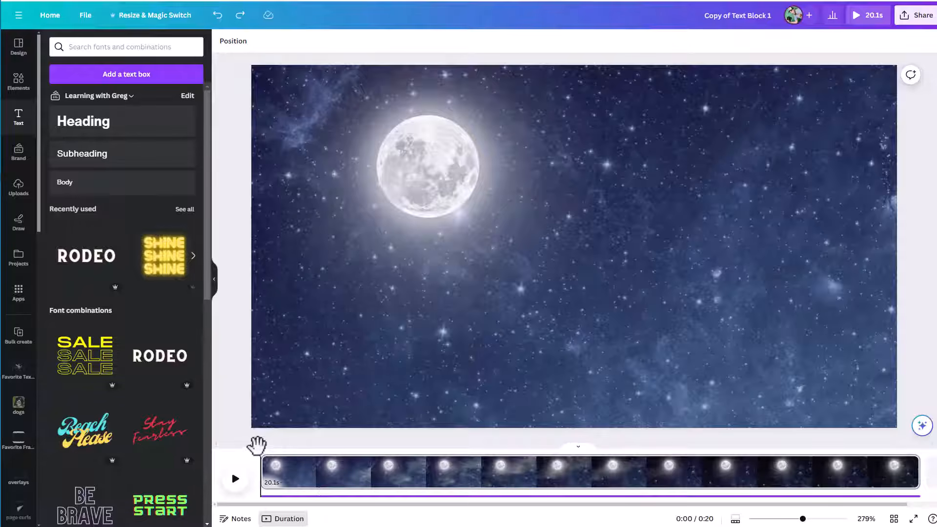
# Place the playhead at 0:05 and add a default heading to the unsplit moon video page.
pyautogui.moveTo(259, 446); pyautogui.dragTo(427, 445)
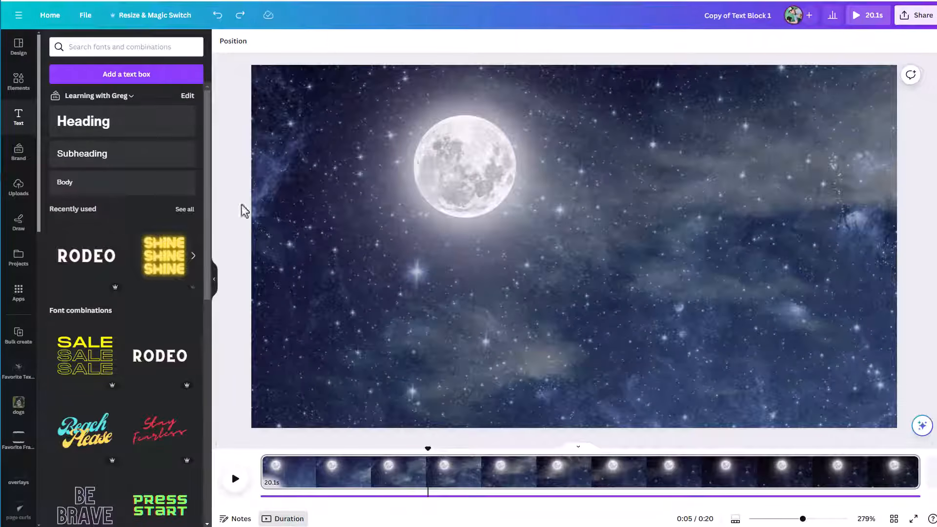
pyautogui.click(73, 128)
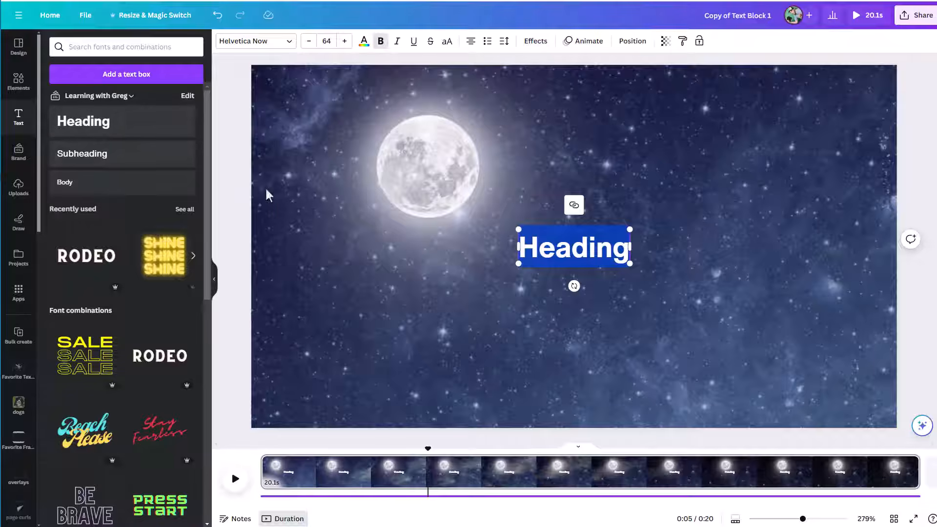
pyautogui.click(552, 282)
pyautogui.click(537, 258)
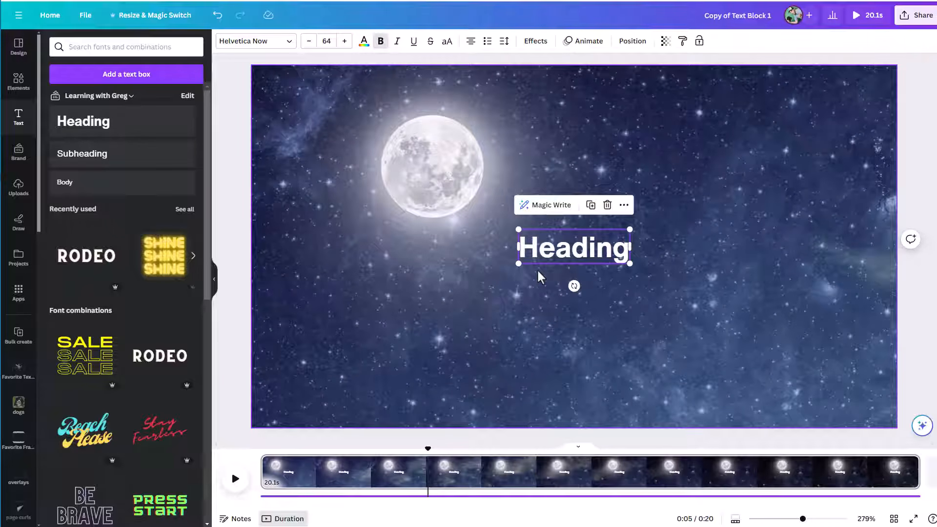
# Show the heading's timing and trim both ends so it runs from 0:05 to just before 0:07.
pyautogui.rightClick(562, 257)
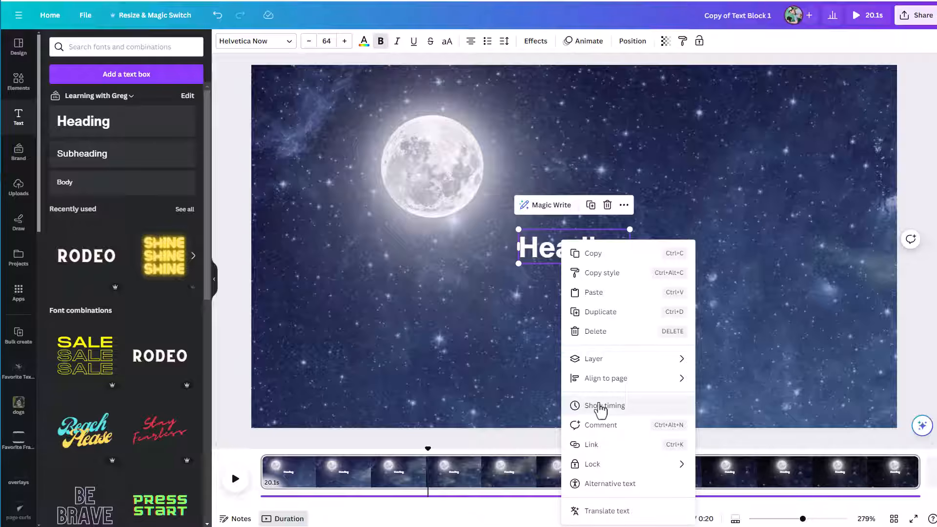
pyautogui.click(600, 407)
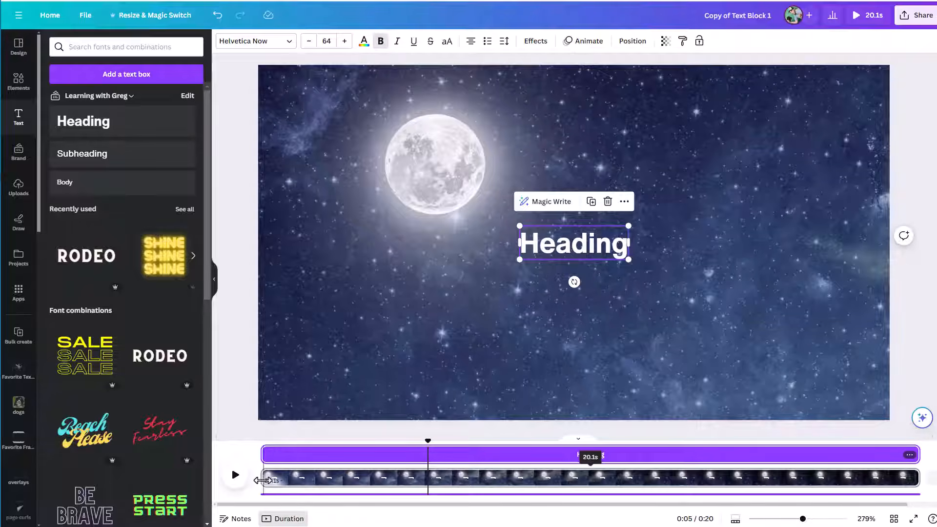
pyautogui.moveTo(263, 455); pyautogui.dragTo(428, 468)
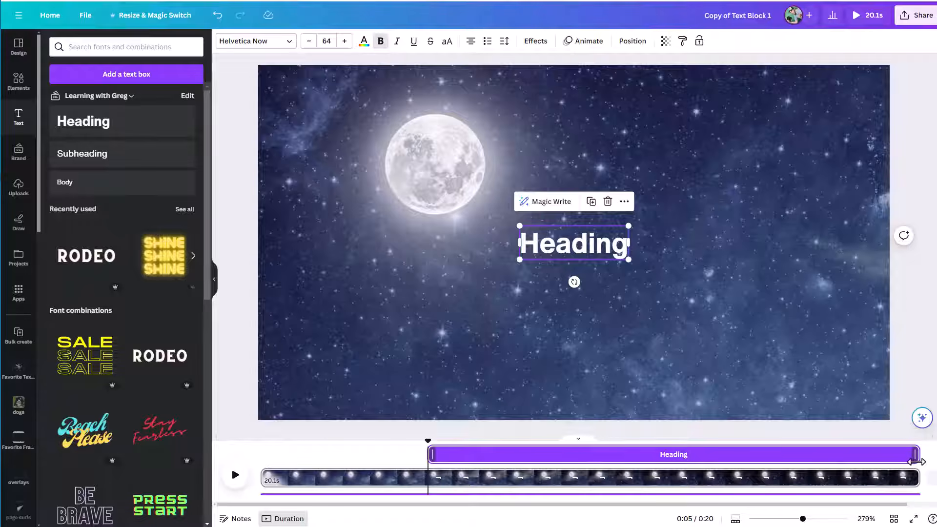
pyautogui.moveTo(916, 461); pyautogui.dragTo(448, 458)
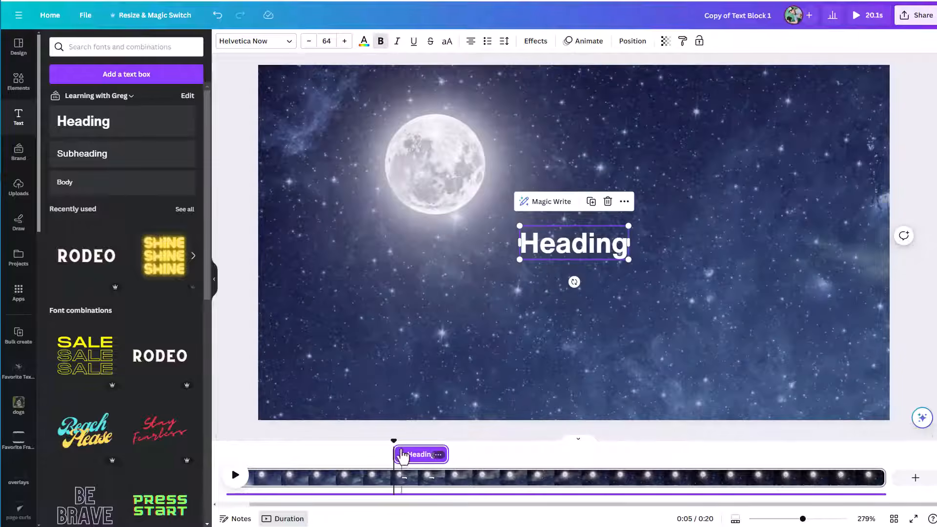
# Play the video from about 0:04 until past the end of the heading's time span.
pyautogui.moveTo(397, 440); pyautogui.dragTo(372, 440)
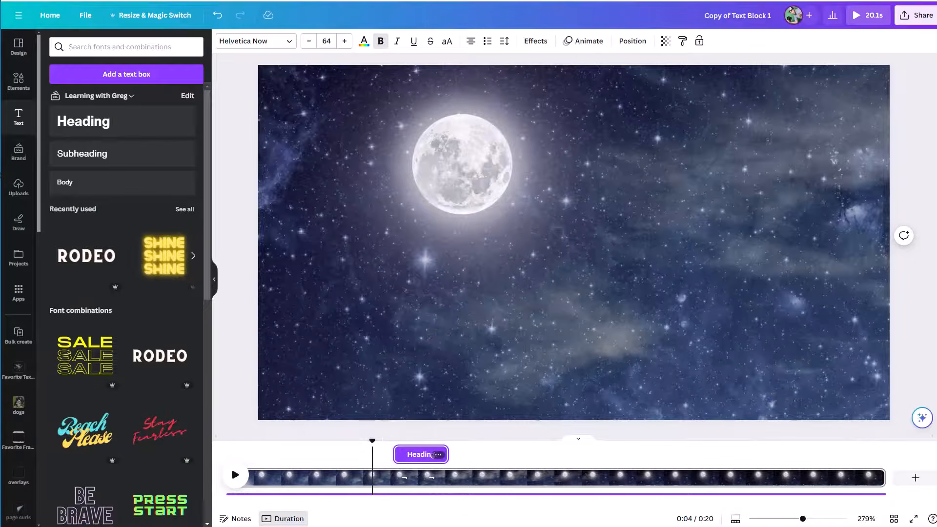
pyautogui.click(235, 475)
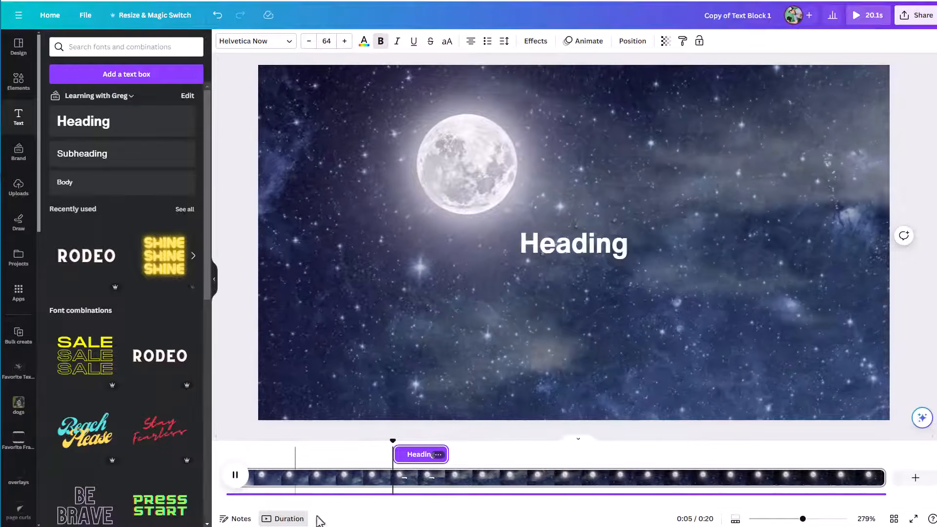
pyautogui.press('space')
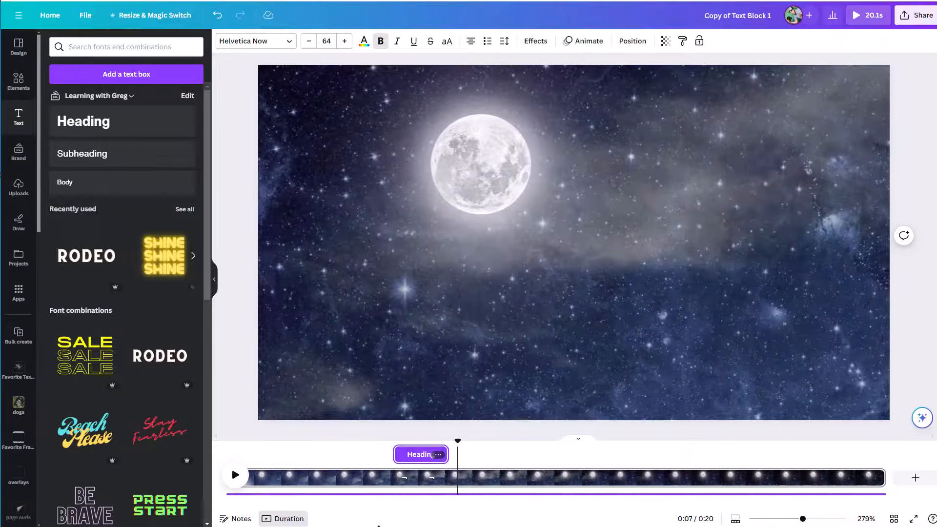
# Apply the Fade text animation to the heading, animated on both enter and exit.
pyautogui.click(418, 476)
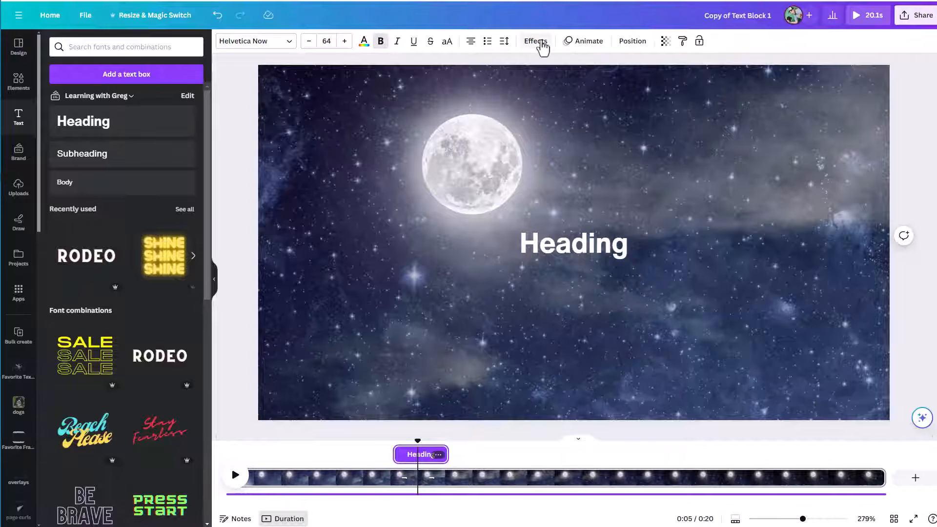
pyautogui.click(583, 44)
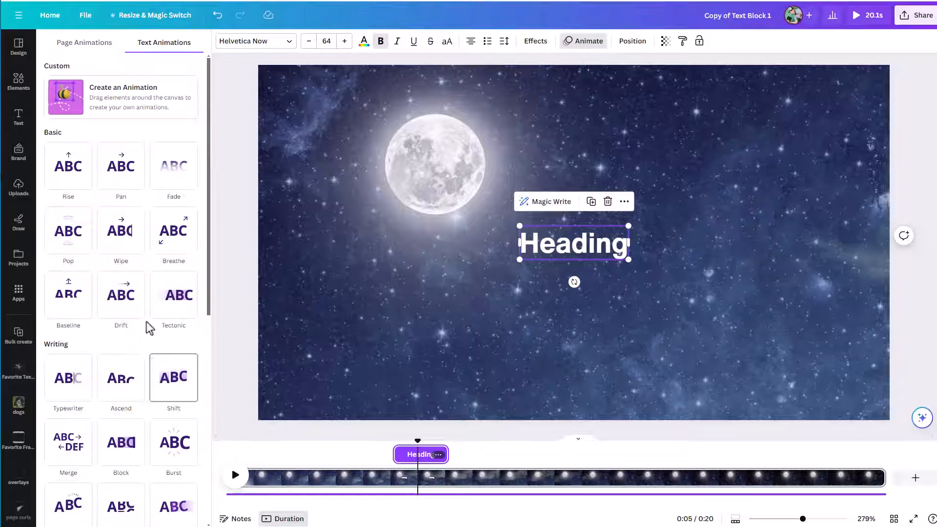
pyautogui.click(168, 182)
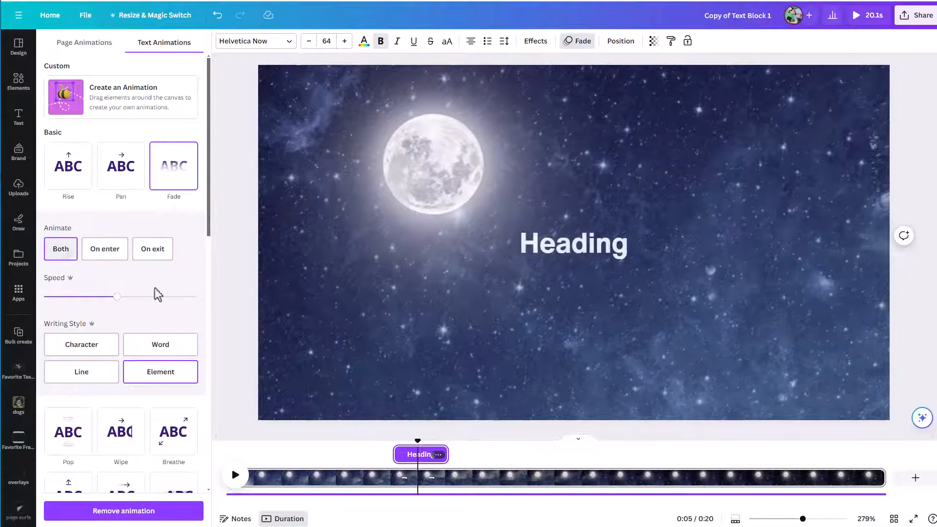
# Preview the heading's Fade animation by playing from about 0:04 to 0:07.
pyautogui.moveTo(418, 441); pyautogui.dragTo(383, 441)
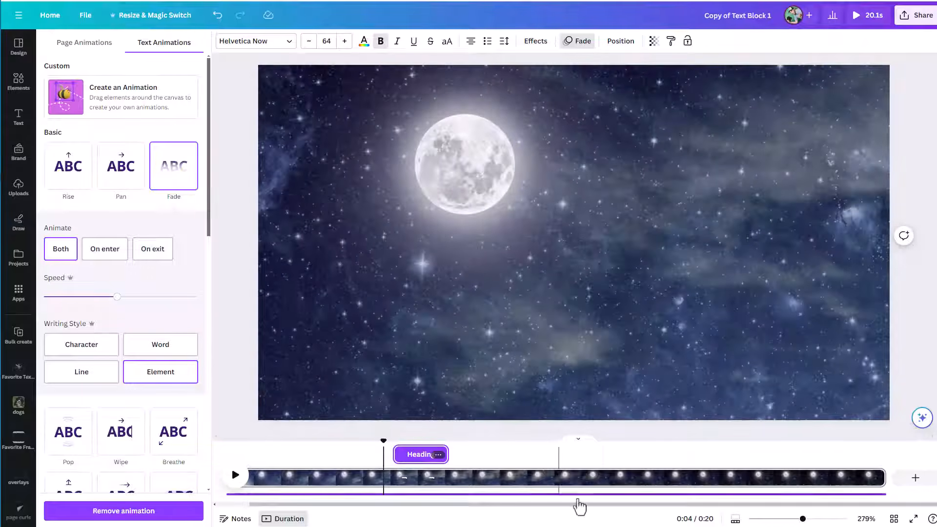
pyautogui.click(237, 476)
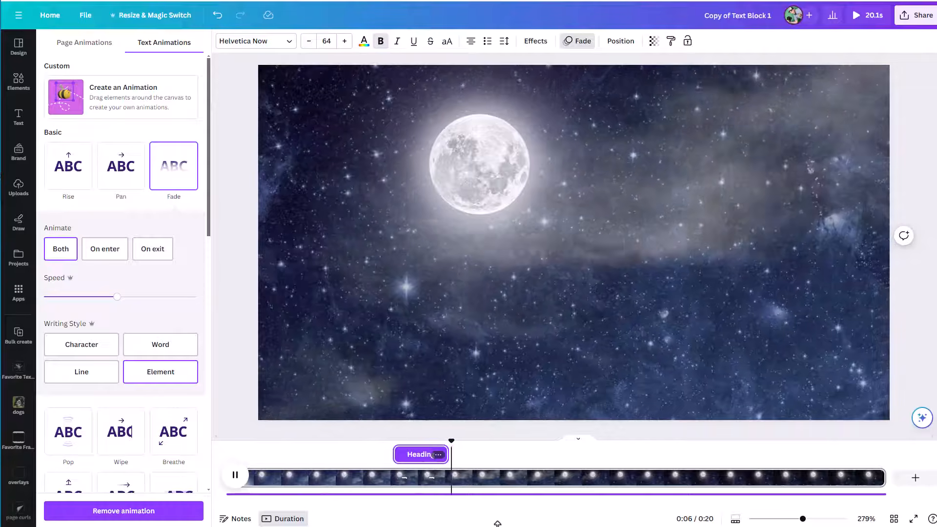
pyautogui.press('space')
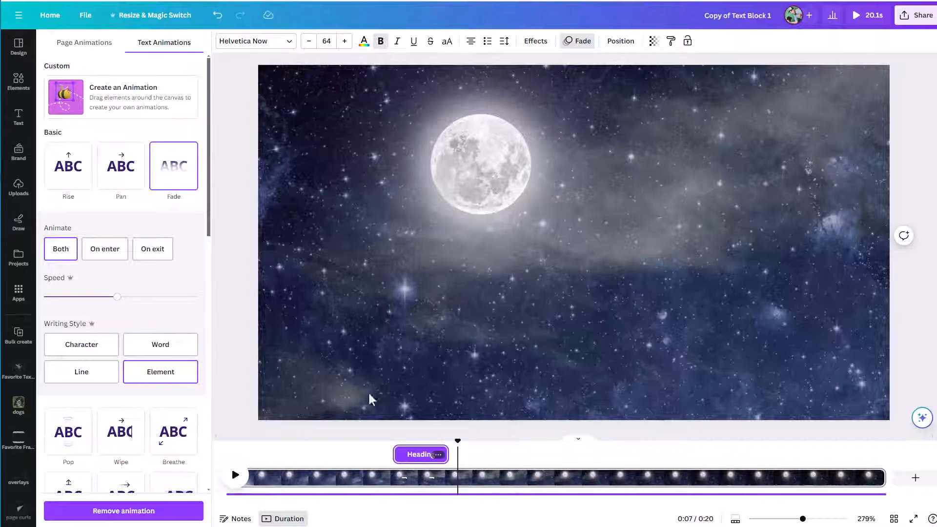
# Search the elements for "moon" and add the yellow crescent moon with stars graphic to the page.
pyautogui.click(19, 81)
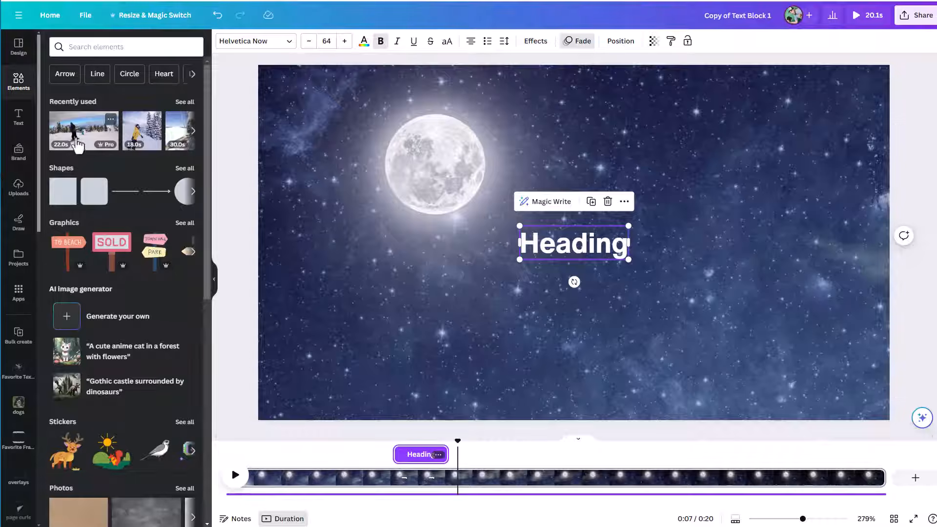
pyautogui.click(86, 47)
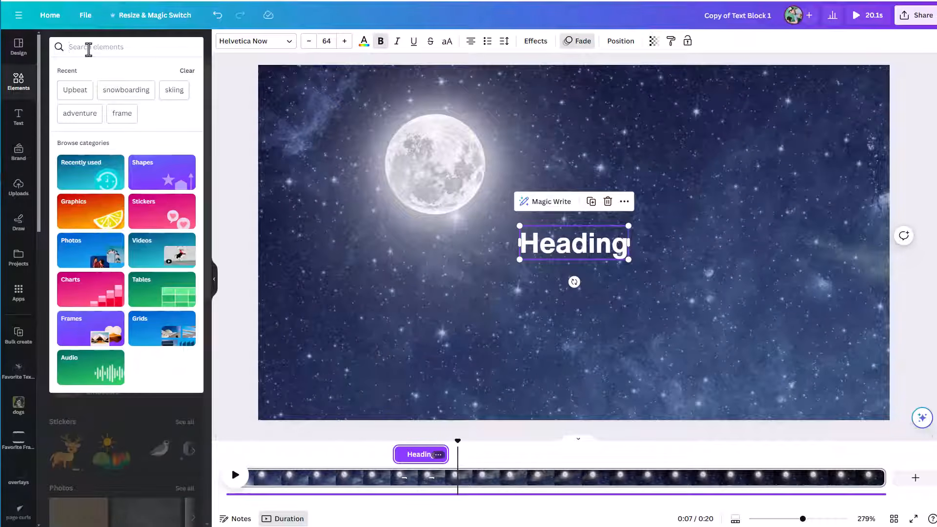
pyautogui.write('moon')
pyautogui.press('Return')
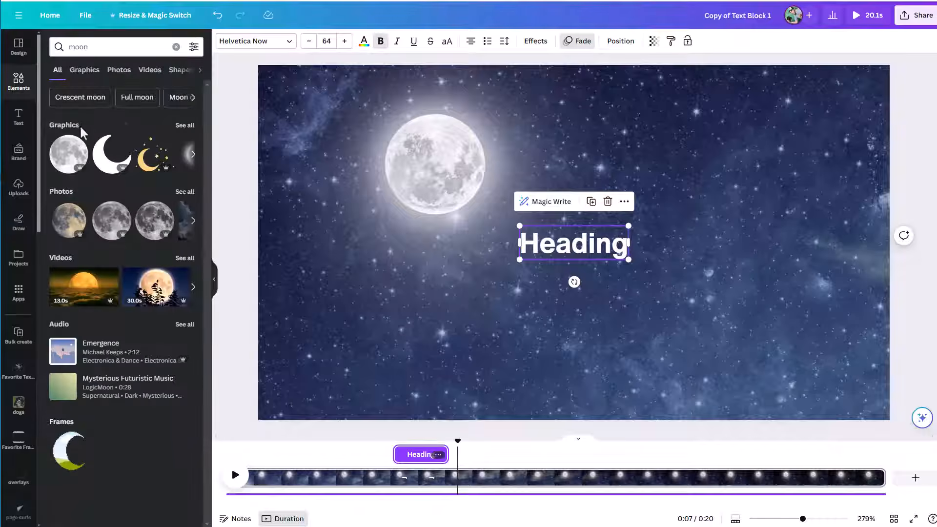
pyautogui.click(152, 155)
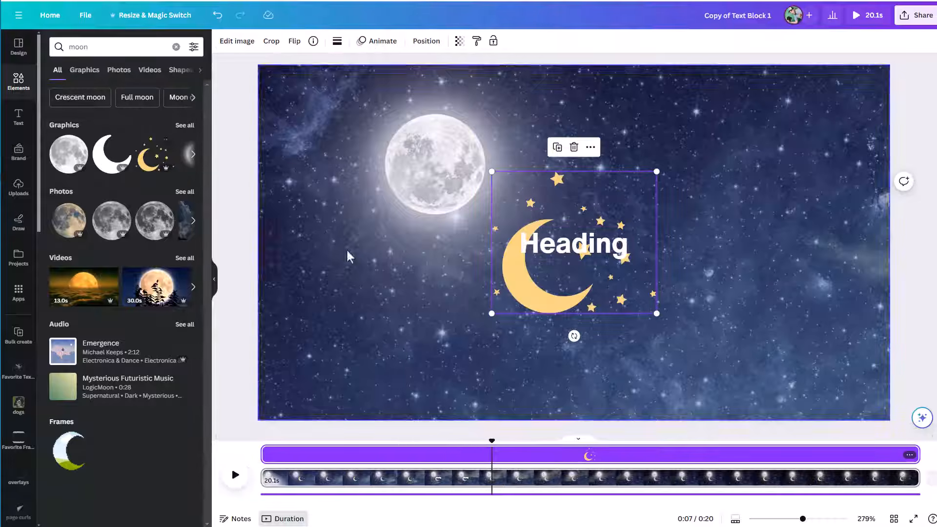
# Move the crescent moon graphic below and beside the heading, and show its timing.
pyautogui.moveTo(559, 293); pyautogui.dragTo(681, 341)
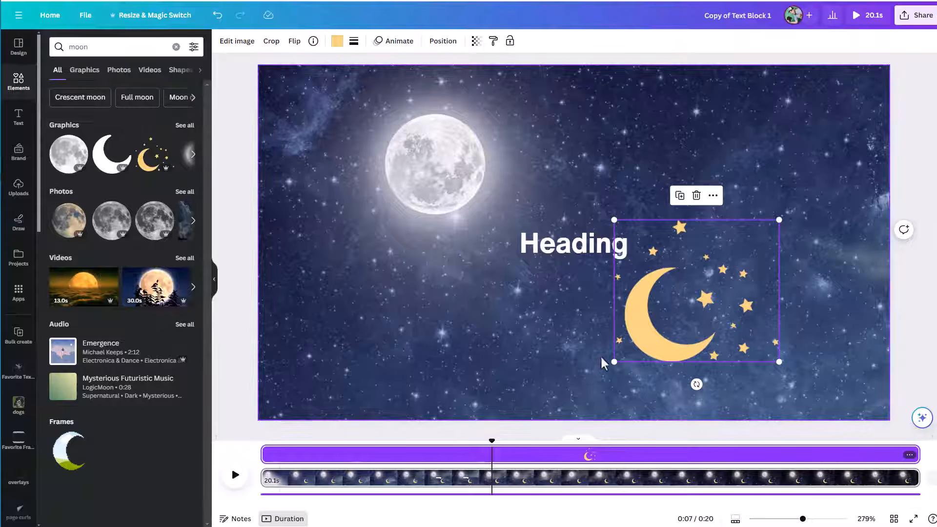
pyautogui.rightClick(643, 348)
pyautogui.click(688, 452)
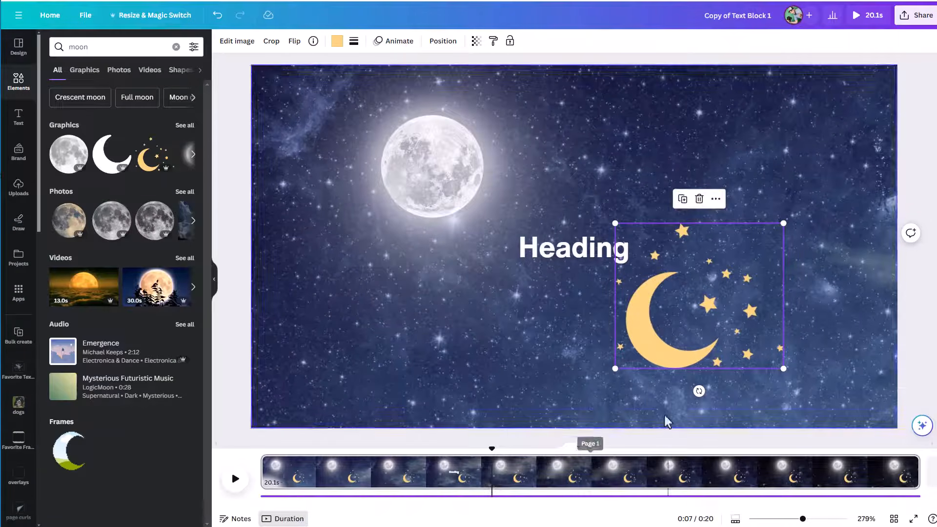
pyautogui.rightClick(649, 336)
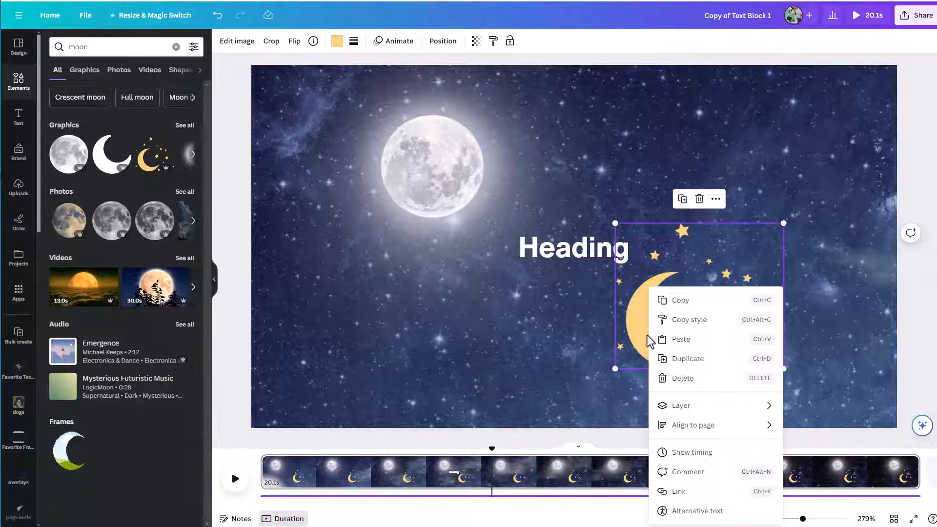
pyautogui.click(682, 453)
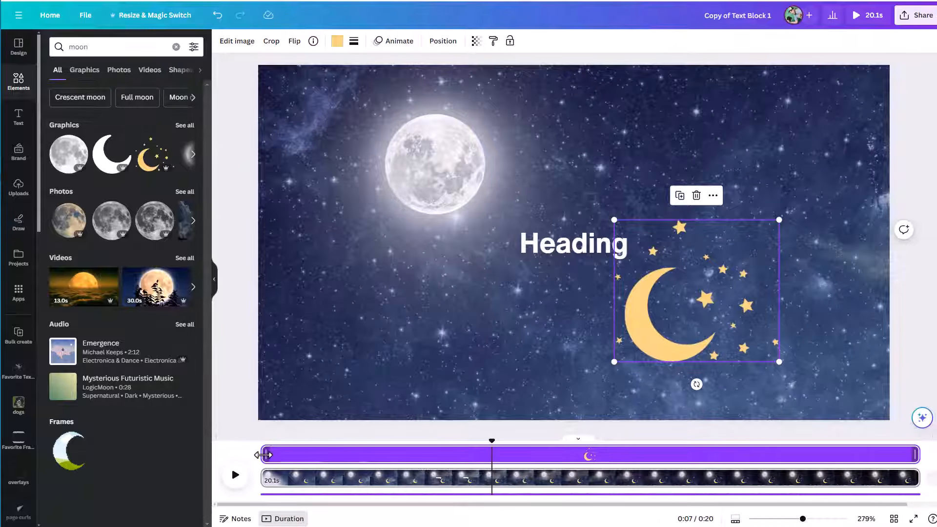
# Trim the moon graphic's timing to run from about 0:07 to 0:13, and preview it.
pyautogui.moveTo(259, 455); pyautogui.dragTo(499, 472)
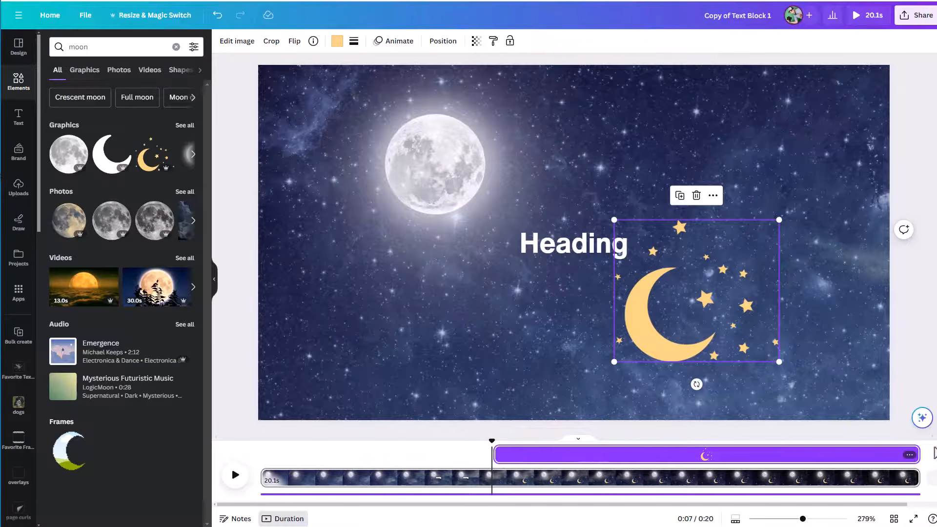
pyautogui.moveTo(918, 455); pyautogui.dragTo(695, 455)
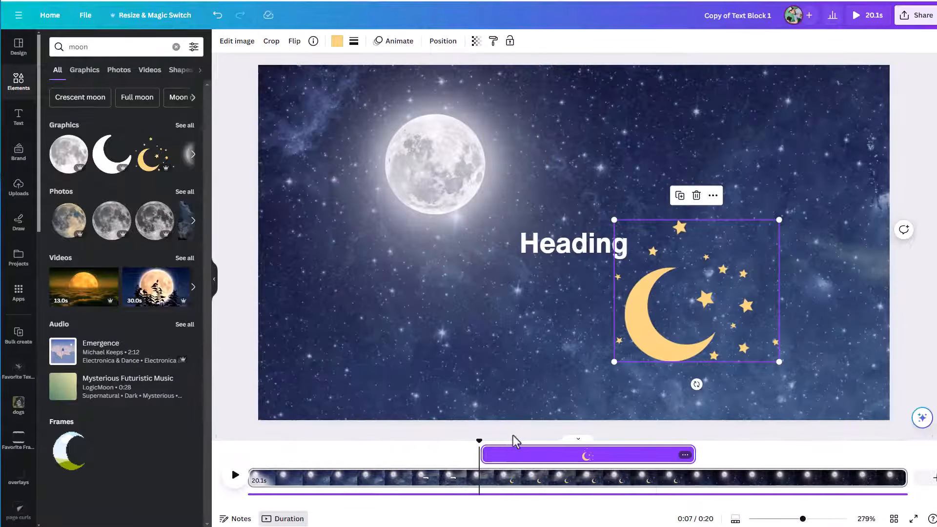
pyautogui.press('space')
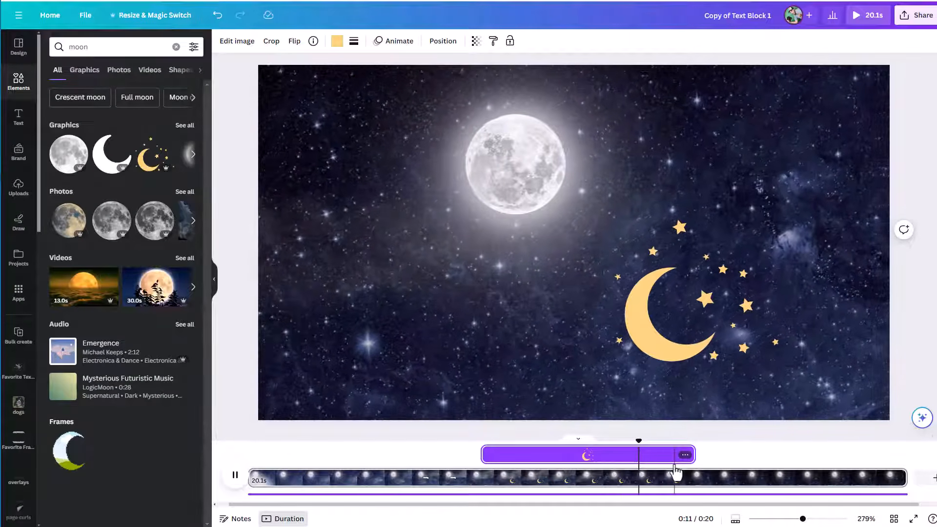
pyautogui.press('space')
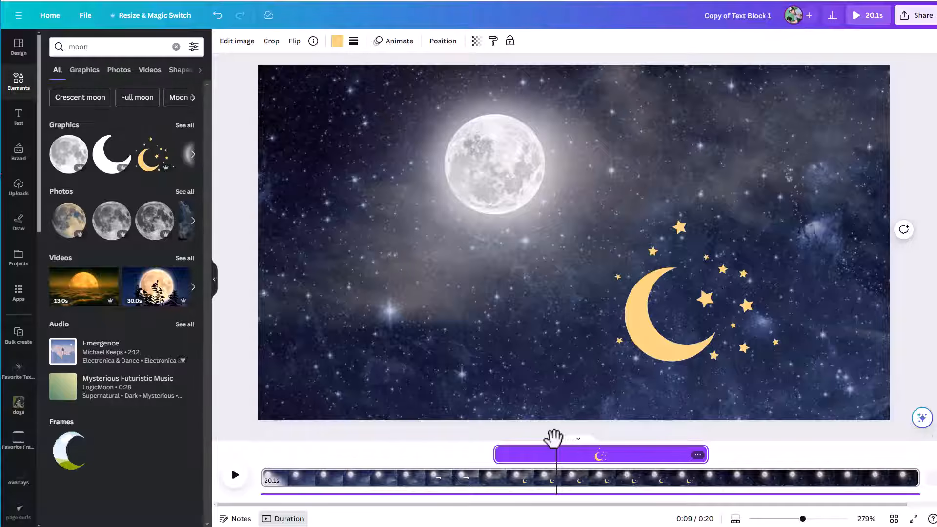
# Move the playhead to about 0:06 and select both the moon graphic and the heading in the layers list.
pyautogui.moveTo(556, 439); pyautogui.dragTo(460, 442)
pyautogui.click(540, 242)
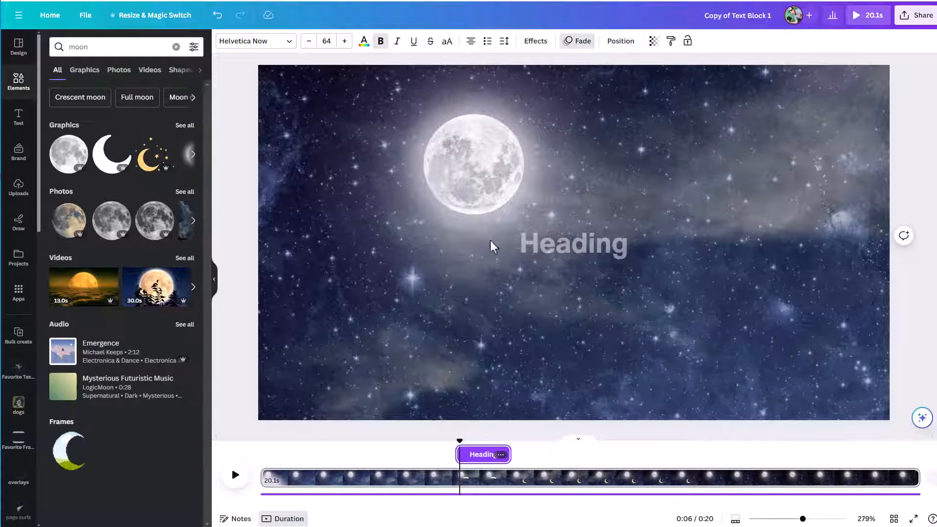
pyautogui.click(620, 42)
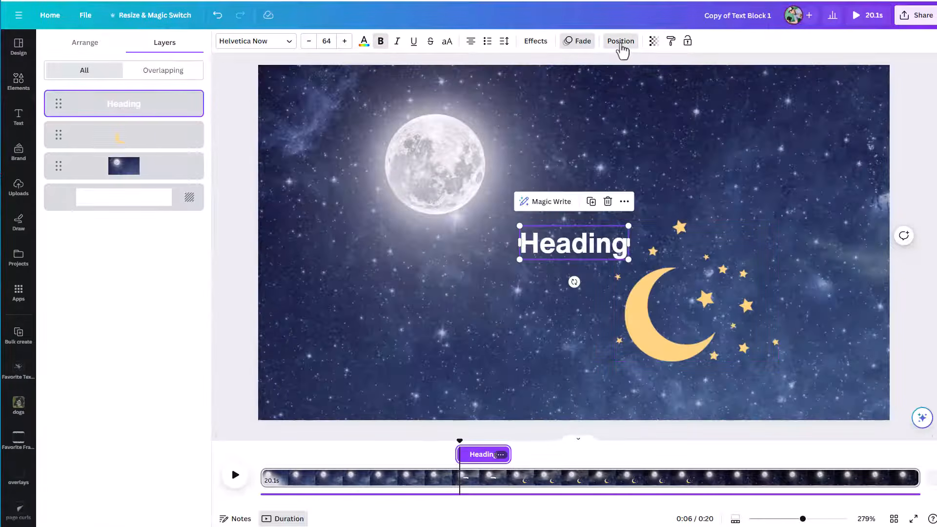
pyautogui.click(142, 145)
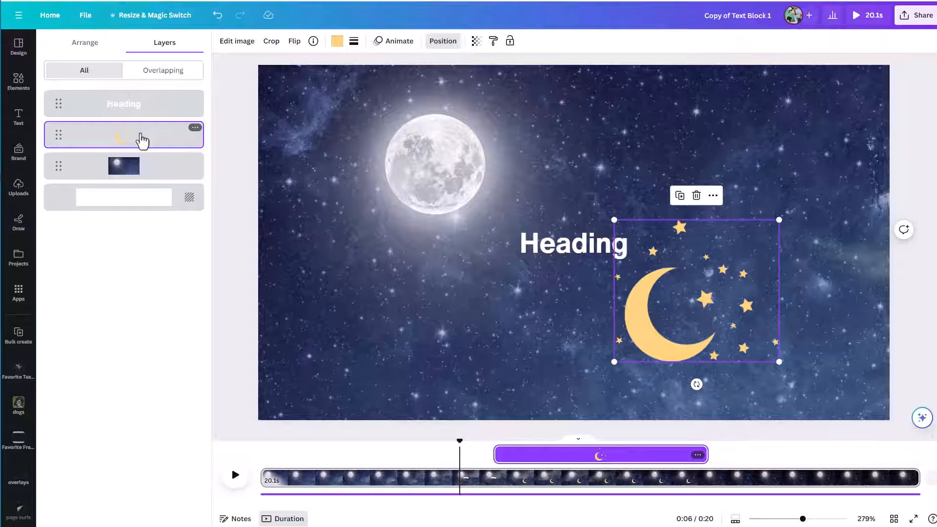
pyautogui.keyDown('shift'); pyautogui.click(148, 119); pyautogui.keyUp('shift')
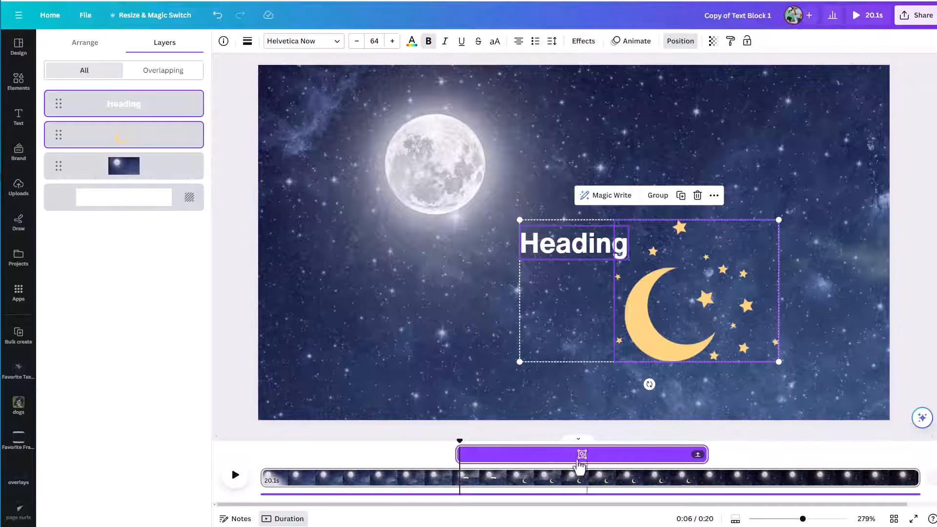
# Select only the moon graphic's layer, and hide and show its timing again.
pyautogui.click(189, 170)
pyautogui.click(169, 149)
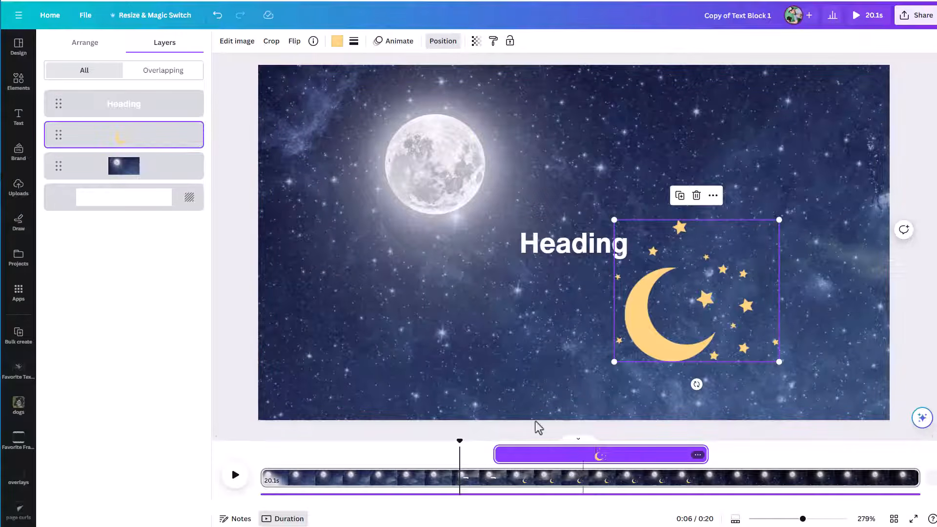
pyautogui.click(143, 167)
pyautogui.click(127, 141)
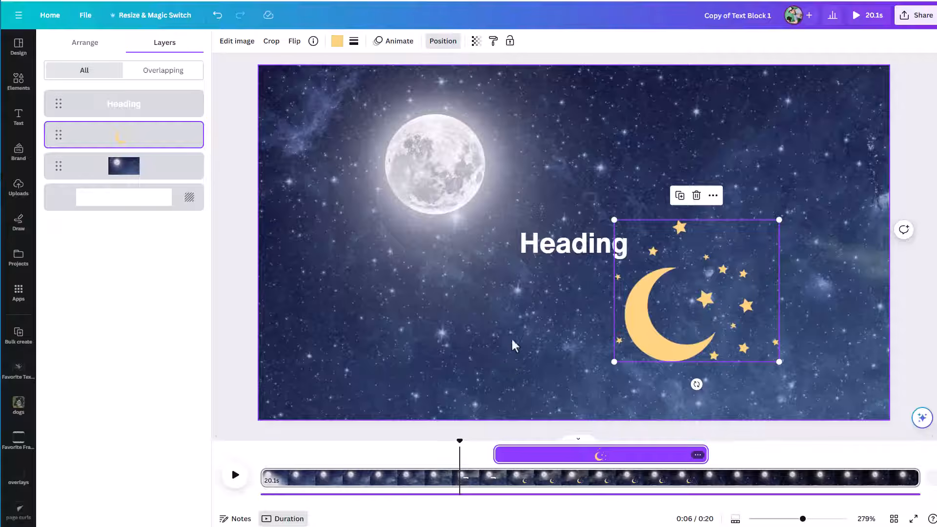
pyautogui.rightClick(666, 323)
pyautogui.click(723, 450)
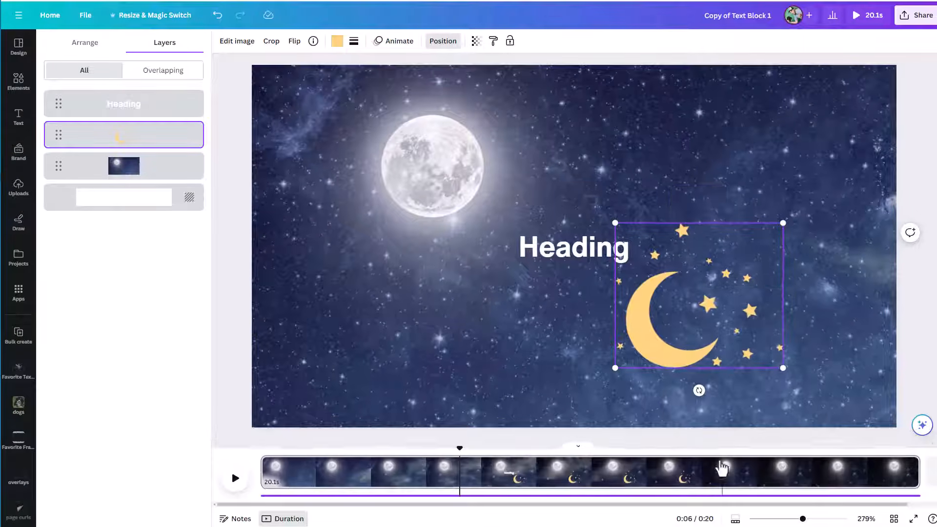
pyautogui.rightClick(671, 362)
pyautogui.click(717, 452)
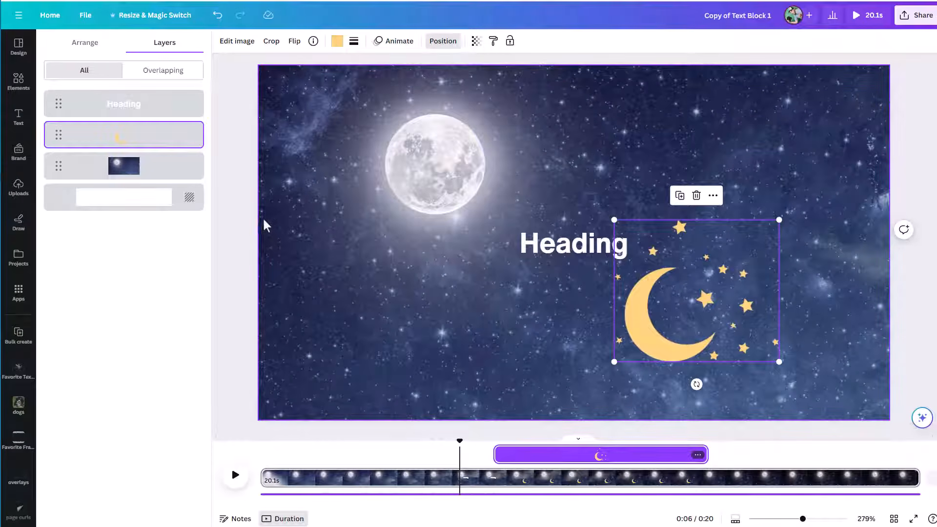
# Expand the heading and moon timings into separate tracks and retime the heading to match the moon's span, from about 0:07 to 0:13.
pyautogui.keyDown('shift'); pyautogui.click(152, 116); pyautogui.keyUp('shift')
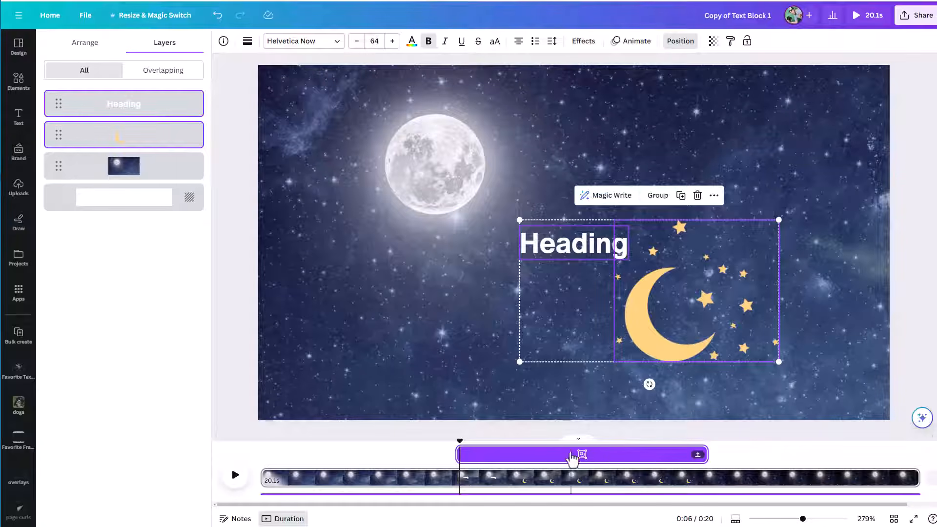
pyautogui.click(697, 455)
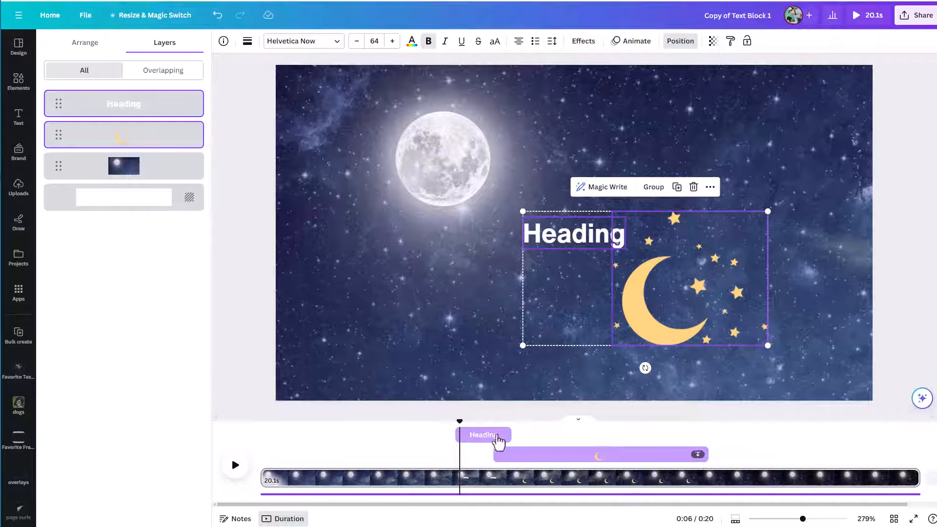
pyautogui.moveTo(489, 442); pyautogui.dragTo(703, 450)
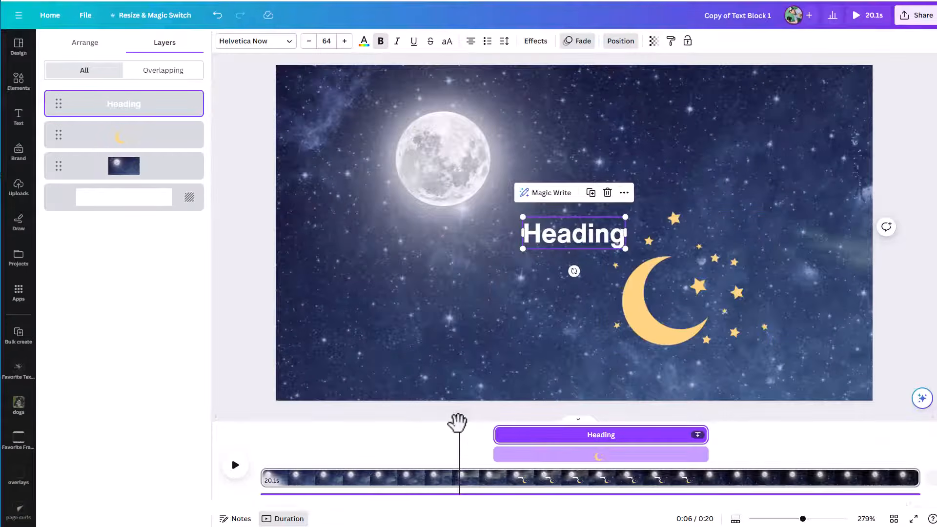
pyautogui.press('space')
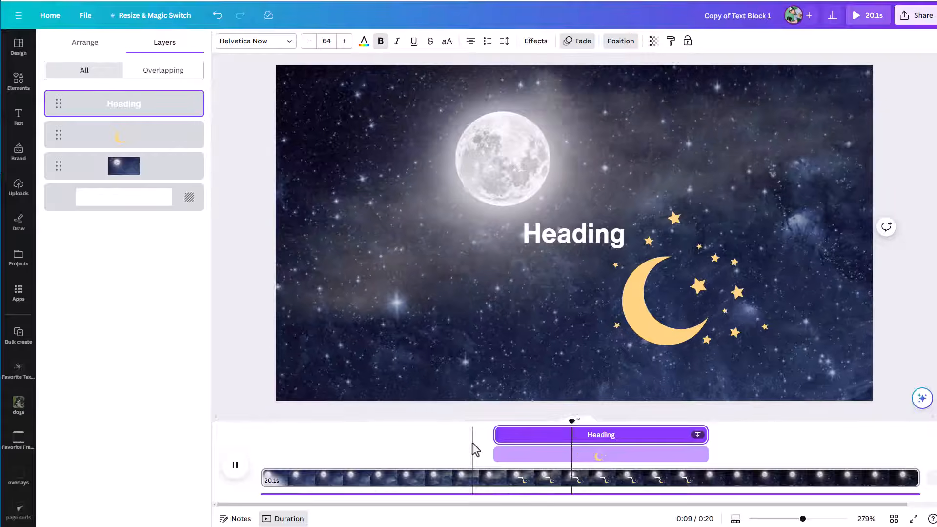
pyautogui.press('space')
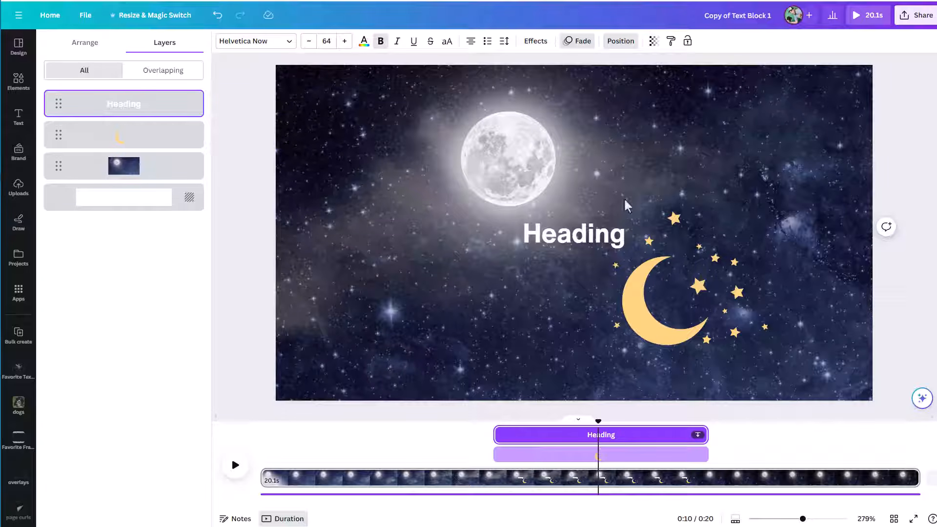
pyautogui.click(758, 177)
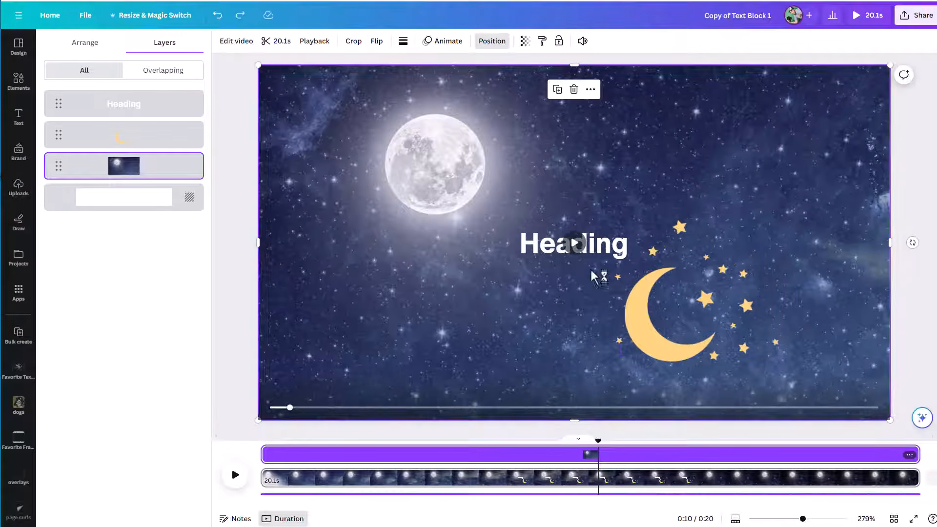
pyautogui.click(586, 250)
pyautogui.keyDown('shift'); pyautogui.click(652, 307); pyautogui.keyUp('shift')
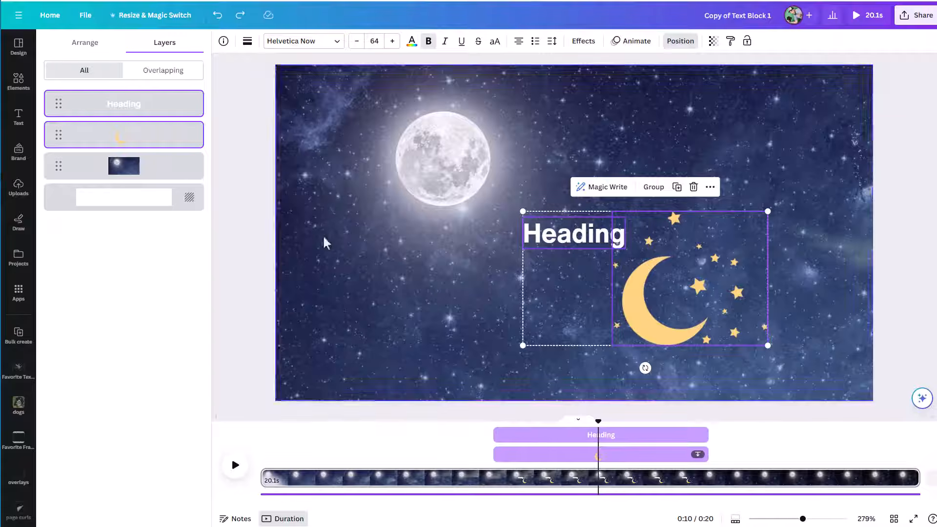
pyautogui.click(142, 165)
pyautogui.click(142, 143)
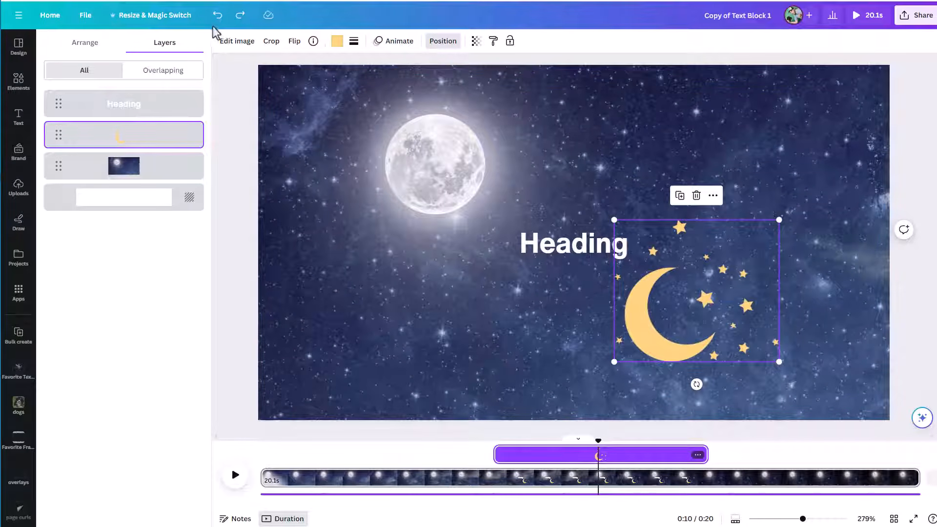
pyautogui.click(592, 62)
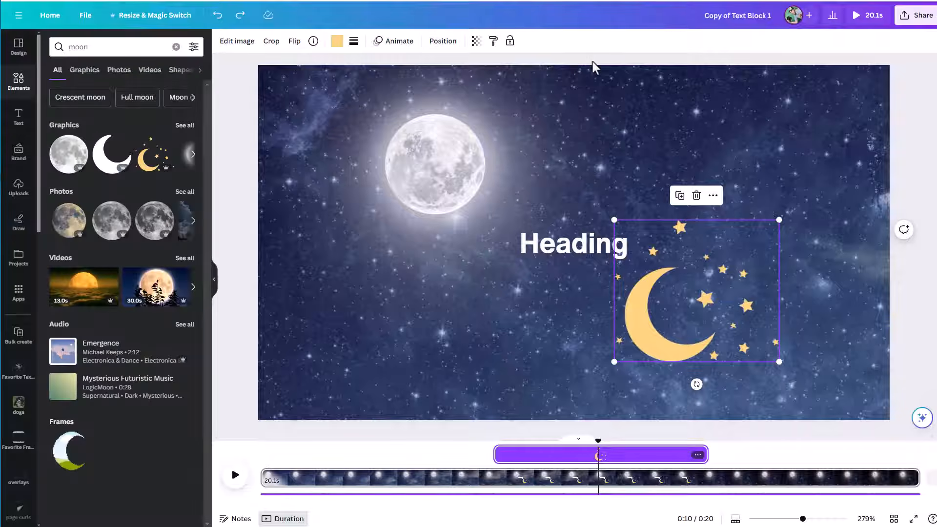
pyautogui.click(592, 61)
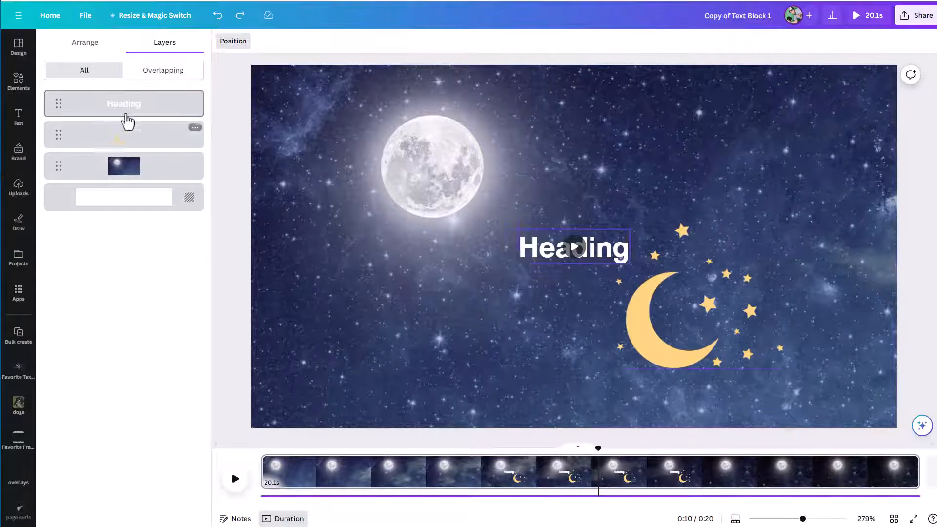
# Select the heading and moon layers together, show their timing and expand it into separate tracks.
pyautogui.click(133, 111)
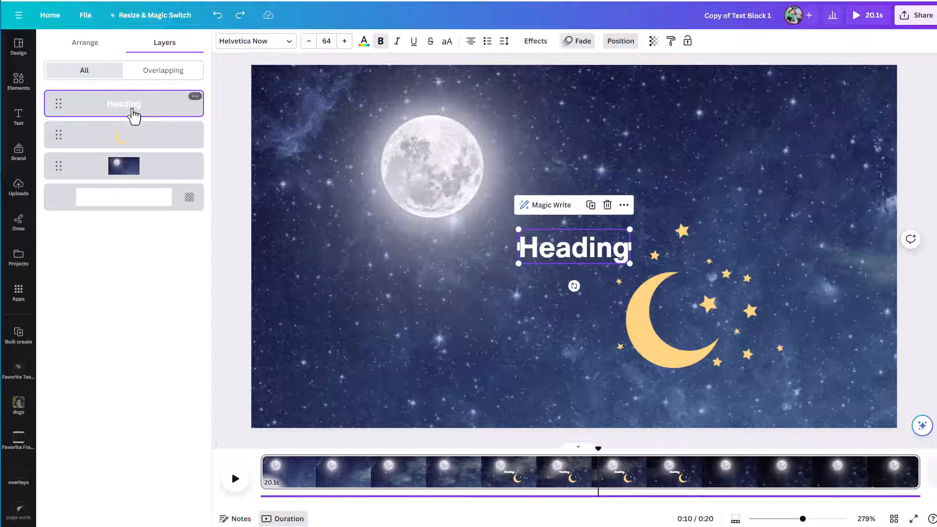
pyautogui.keyDown('shift'); pyautogui.click(124, 142); pyautogui.keyUp('shift')
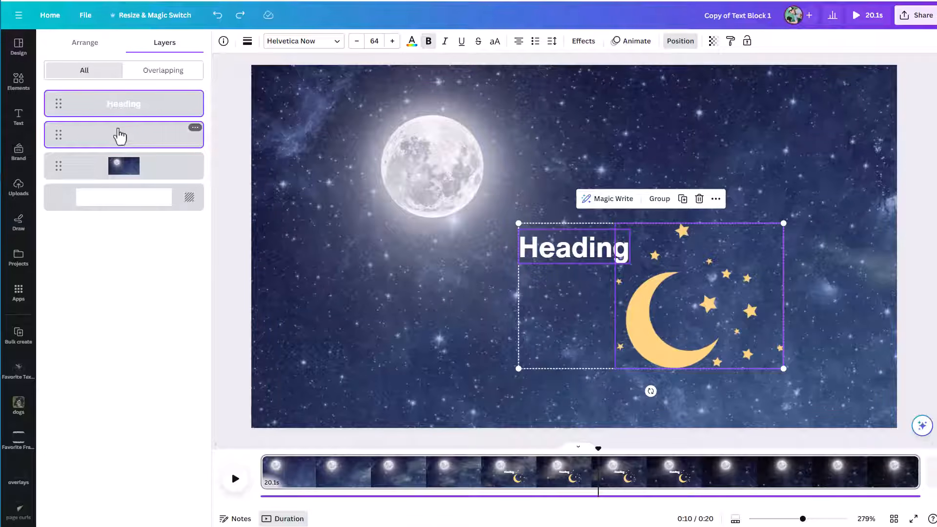
pyautogui.rightClick(644, 308)
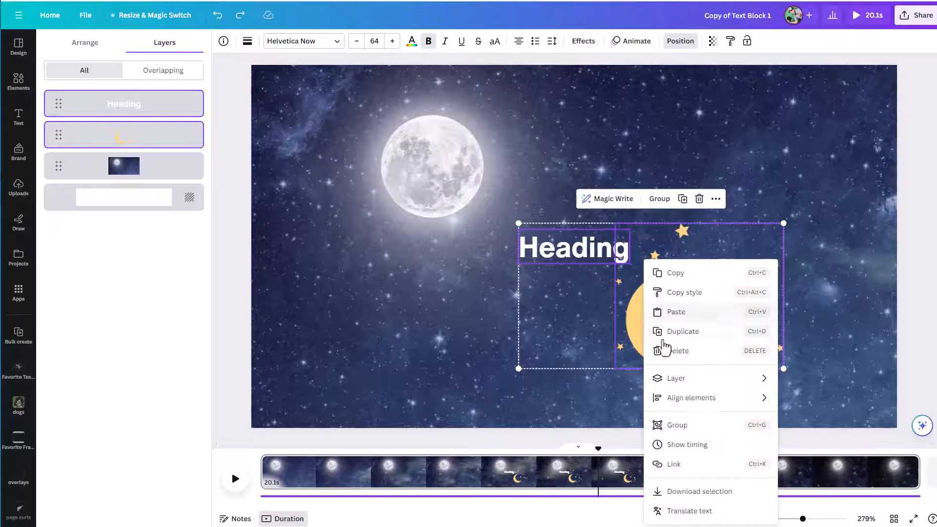
pyautogui.click(707, 451)
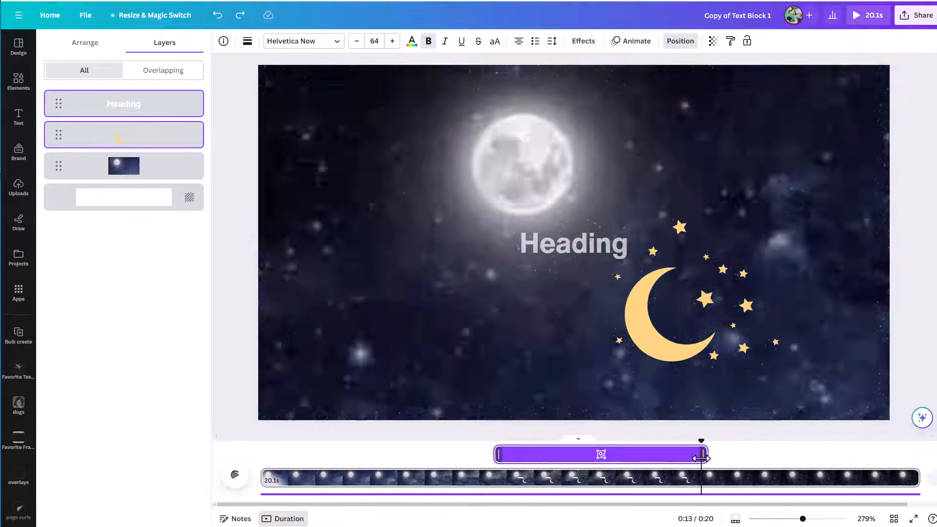
pyautogui.click(698, 455)
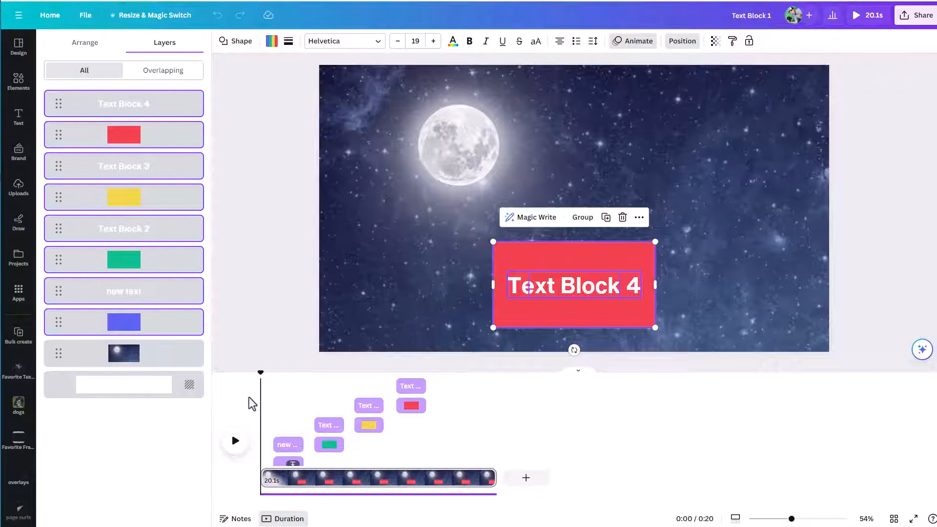
# Examine the timing of the text blocks and coloured rectangles with all their layers selected, scrubbing from 0:00 to about 0:12.
pyautogui.moveTo(261, 372); pyautogui.dragTo(285, 367)
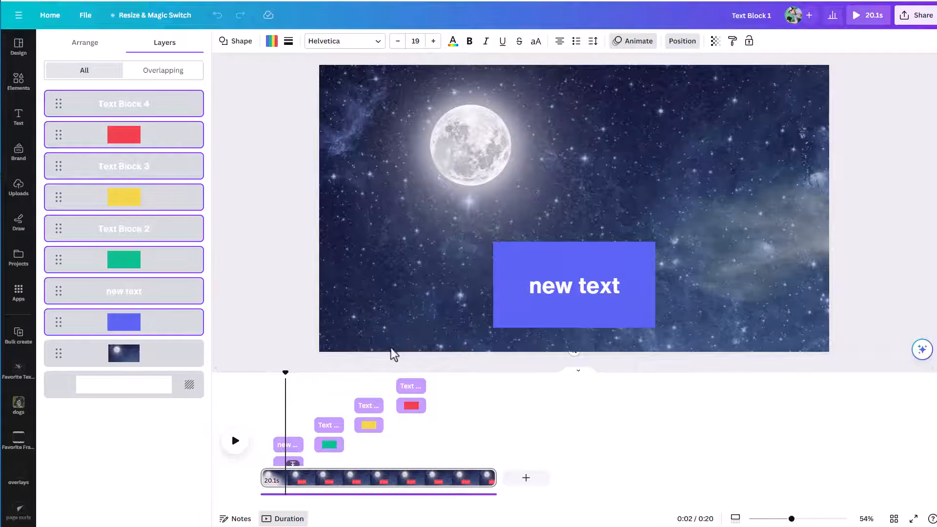
pyautogui.click(157, 330)
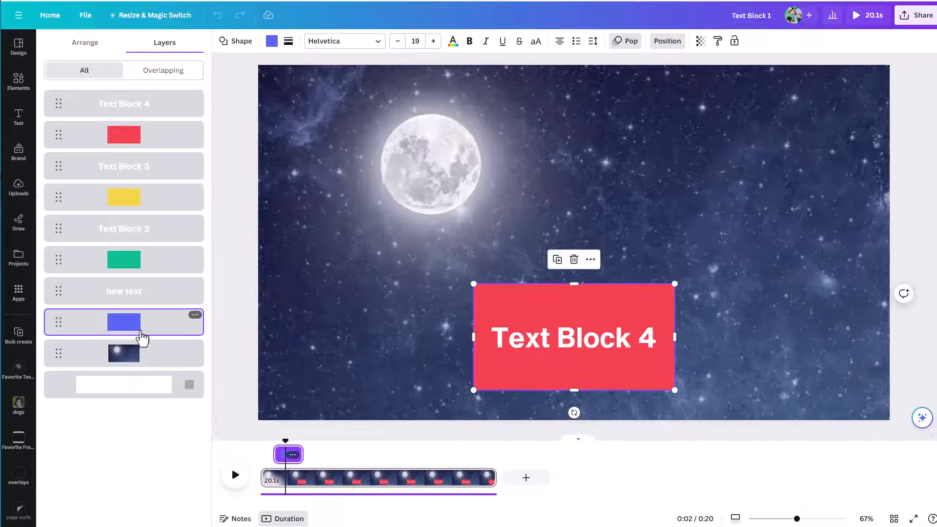
pyautogui.keyDown('shift'); pyautogui.click(122, 113); pyautogui.keyUp('shift')
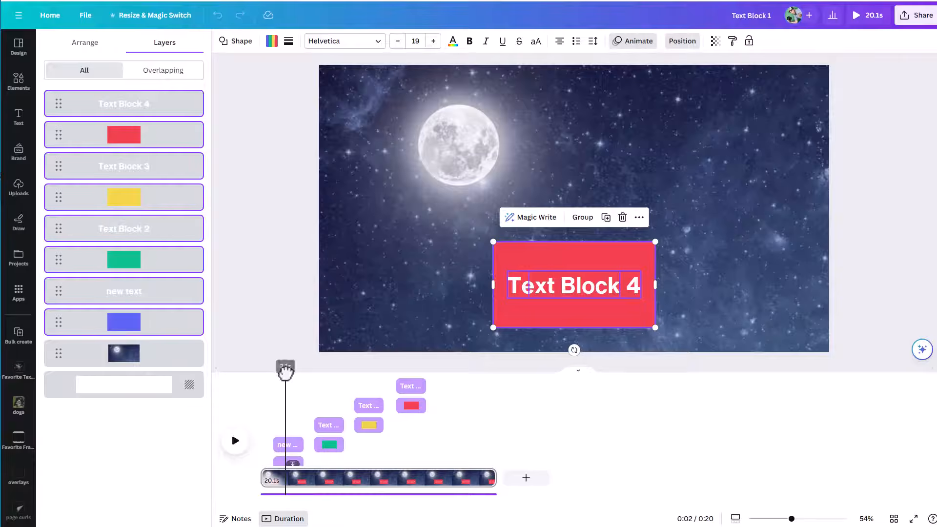
pyautogui.moveTo(285, 372); pyautogui.dragTo(410, 371)
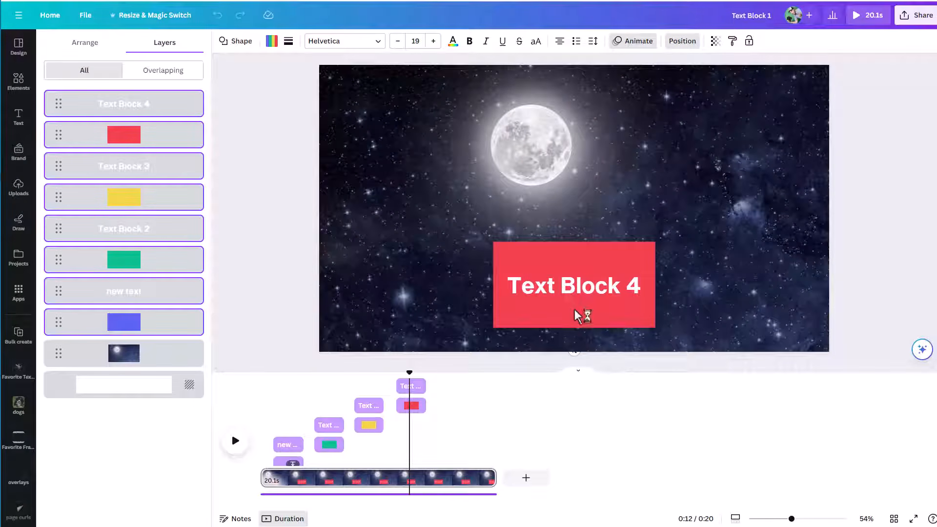
# Select Text Block 4 on the canvas and check when it appears by scrubbing between 0:12 and 0:08.
pyautogui.click(559, 289)
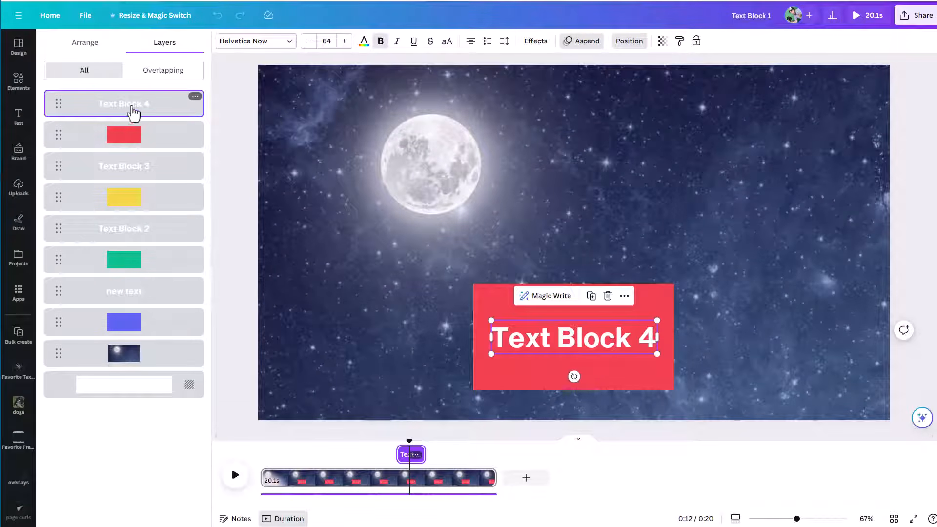
pyautogui.moveTo(409, 436); pyautogui.dragTo(361, 435)
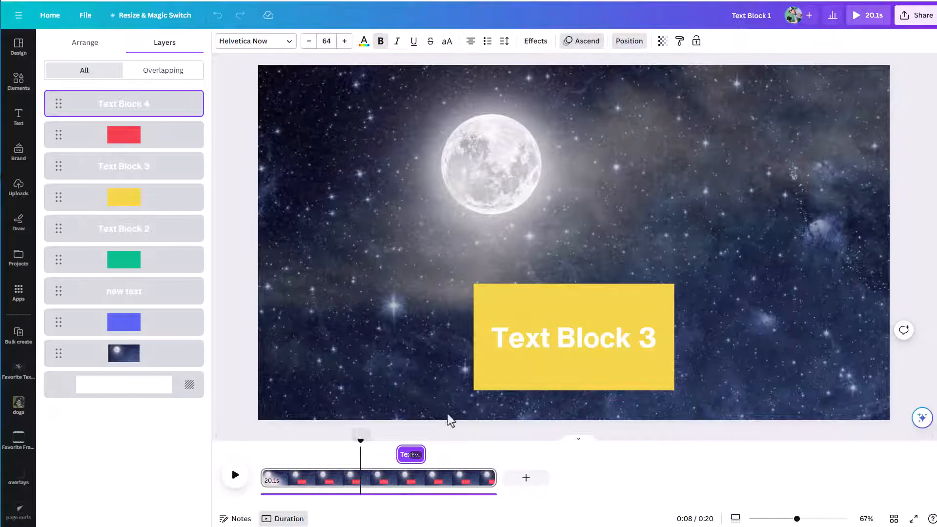
pyautogui.click(548, 345)
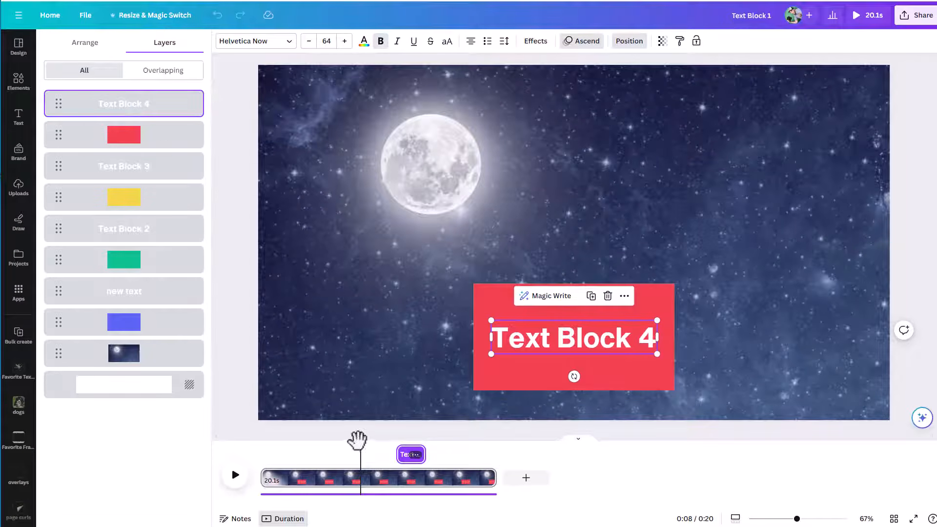
pyautogui.moveTo(360, 439); pyautogui.dragTo(408, 436)
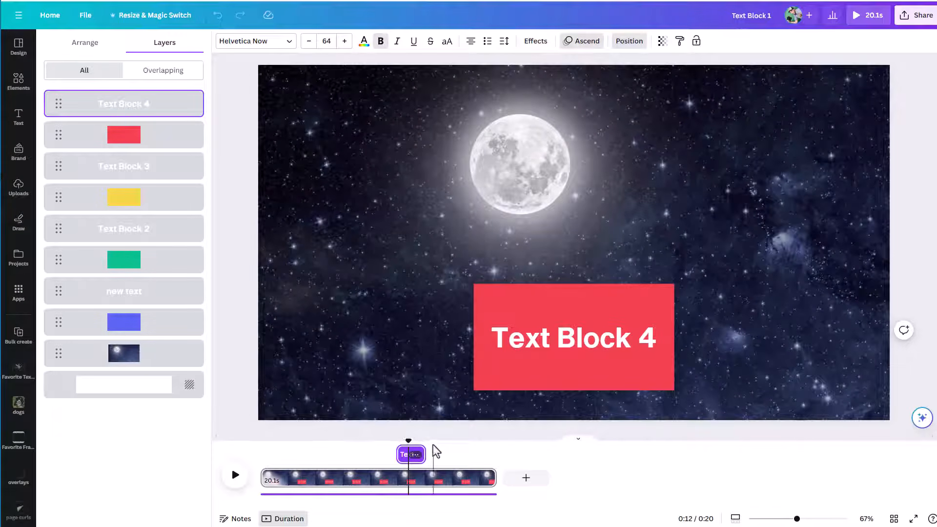
pyautogui.moveTo(410, 439); pyautogui.dragTo(358, 441)
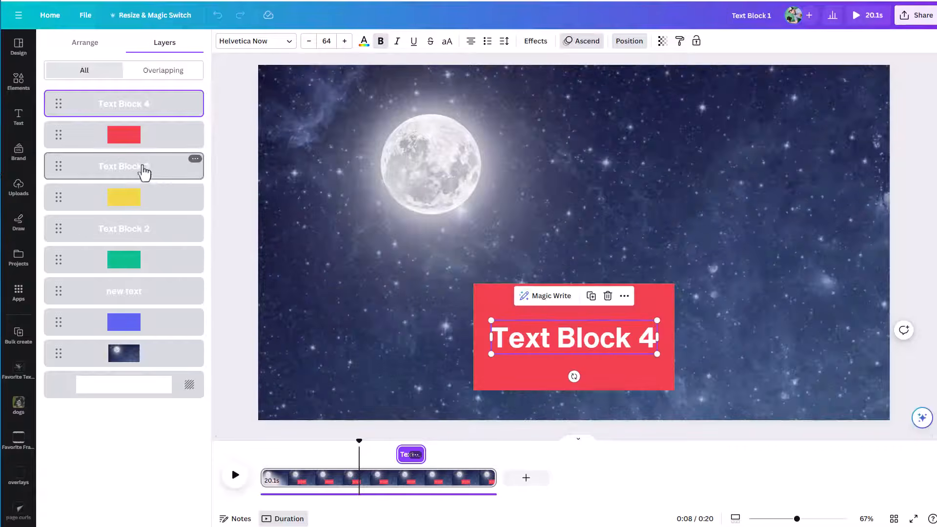
# Try the Text Block 3 layer on top of the stack, restore its order, and move the red rectangle aside to uncover the yellow one.
pyautogui.moveTo(140, 166); pyautogui.dragTo(137, 100)
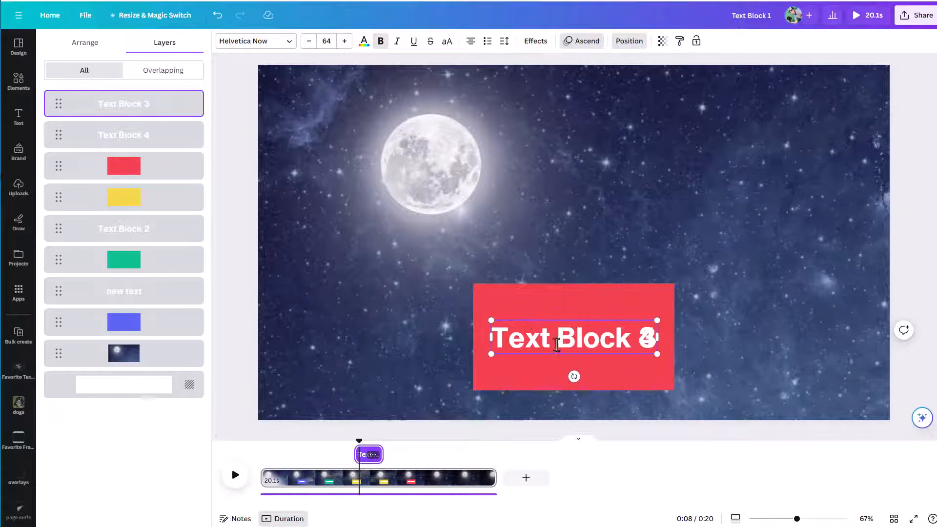
pyautogui.moveTo(145, 111); pyautogui.dragTo(148, 199)
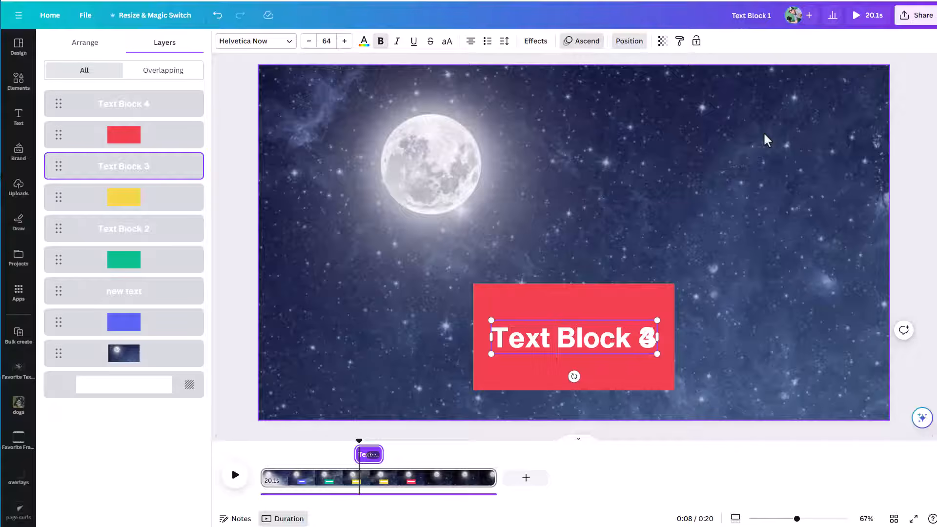
pyautogui.click(173, 204)
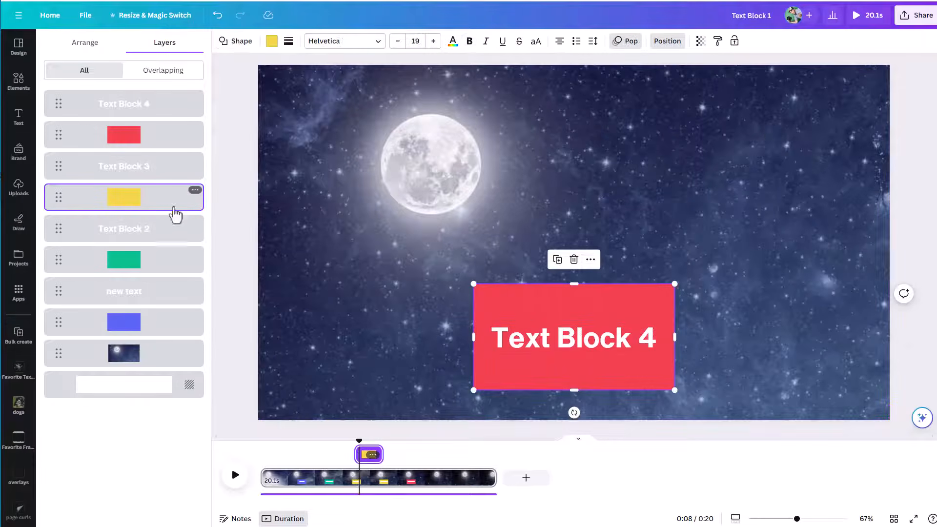
pyautogui.moveTo(558, 381); pyautogui.dragTo(362, 279)
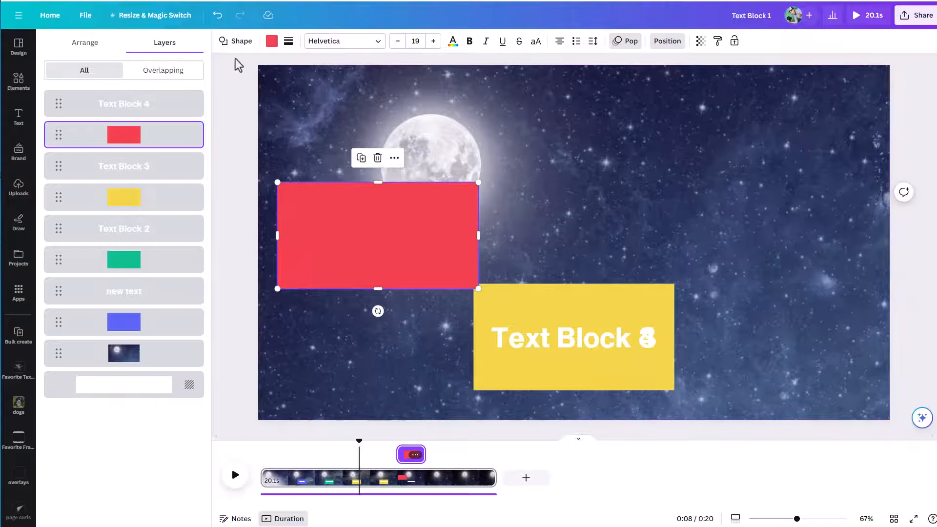
# Select all the text block and coloured rectangle layers, align them to center and middle, and move the stack to the canvas's lower middle.
pyautogui.click(176, 111)
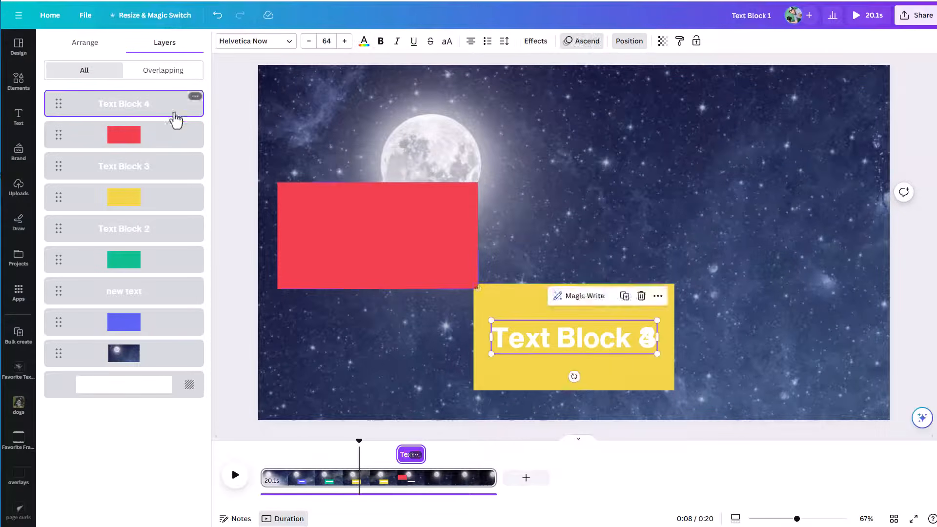
pyautogui.keyDown('shift'); pyautogui.click(176, 259); pyautogui.keyUp('shift')
pyautogui.click(98, 45)
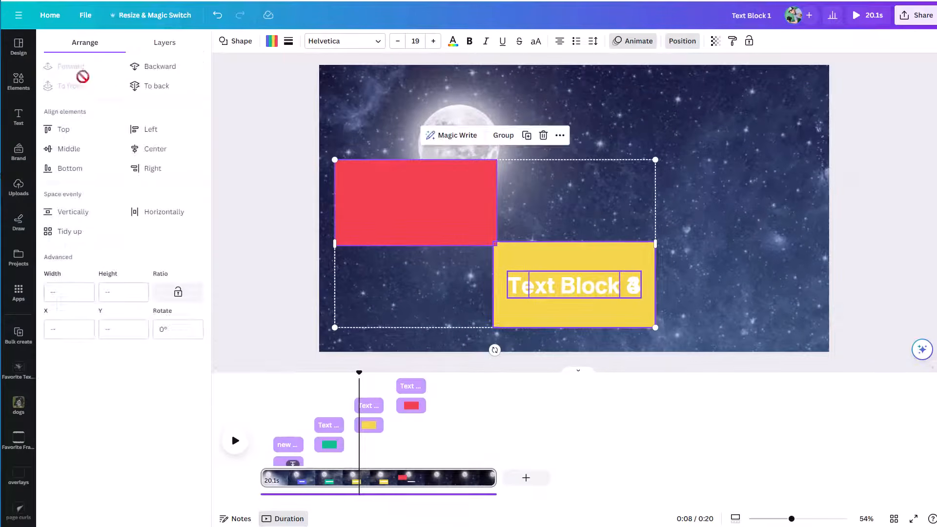
pyautogui.click(140, 151)
pyautogui.click(64, 149)
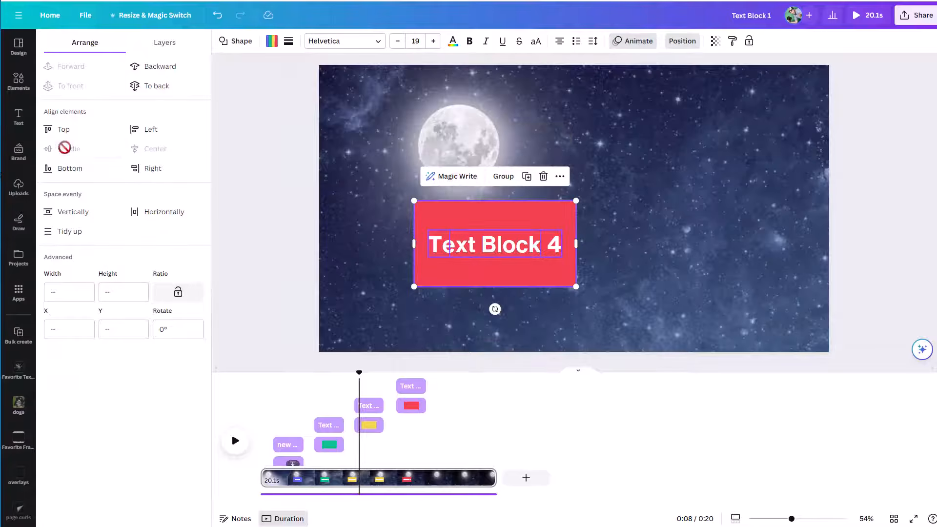
pyautogui.moveTo(464, 268); pyautogui.dragTo(554, 292)
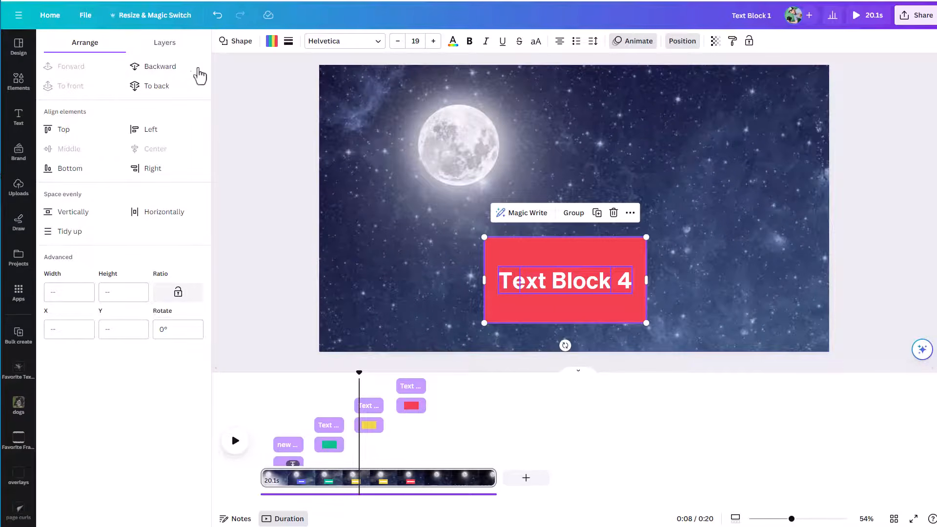
# Check the aligned stack against its layers with the playhead near 0:08, and select Text Block 4 on the canvas.
pyautogui.click(166, 44)
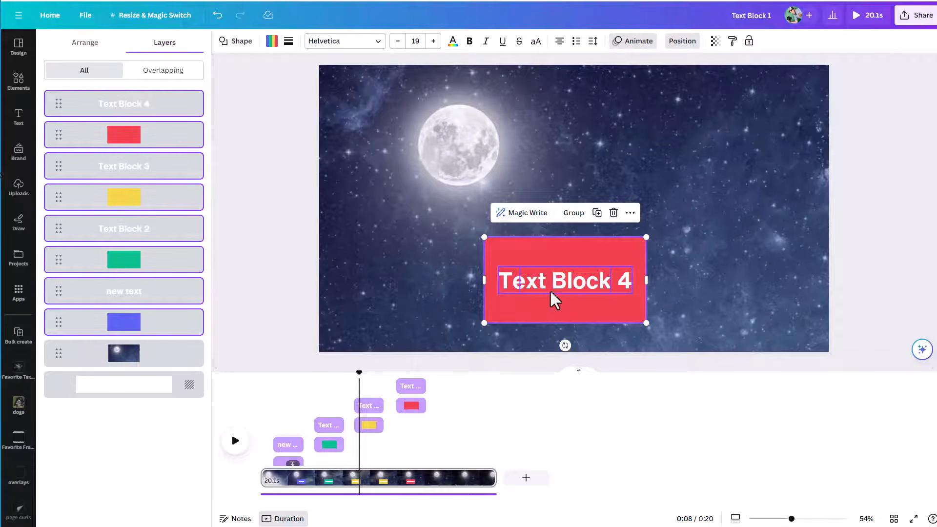
pyautogui.moveTo(359, 375)
pyautogui.mouseDown()
pyautogui.moveTo(320, 375)
pyautogui.moveTo(364, 378)
pyautogui.mouseUp()
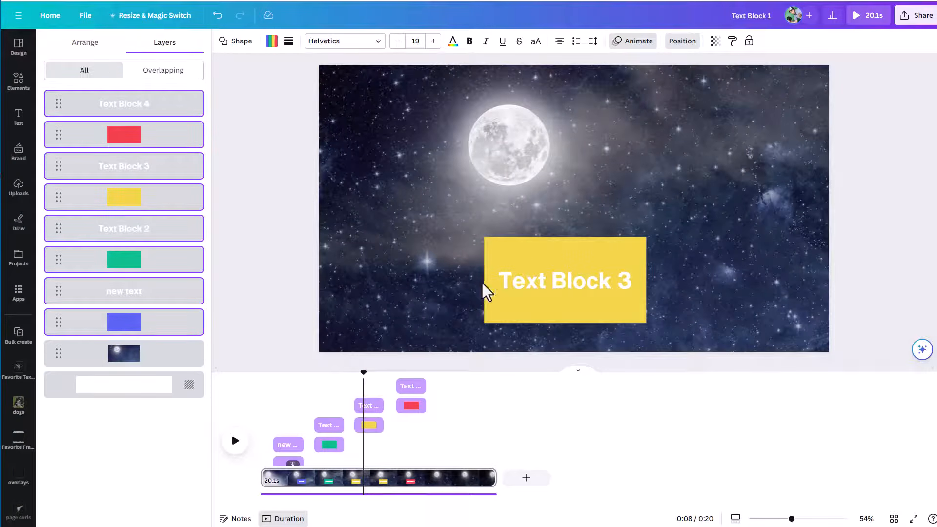
pyautogui.click(552, 298)
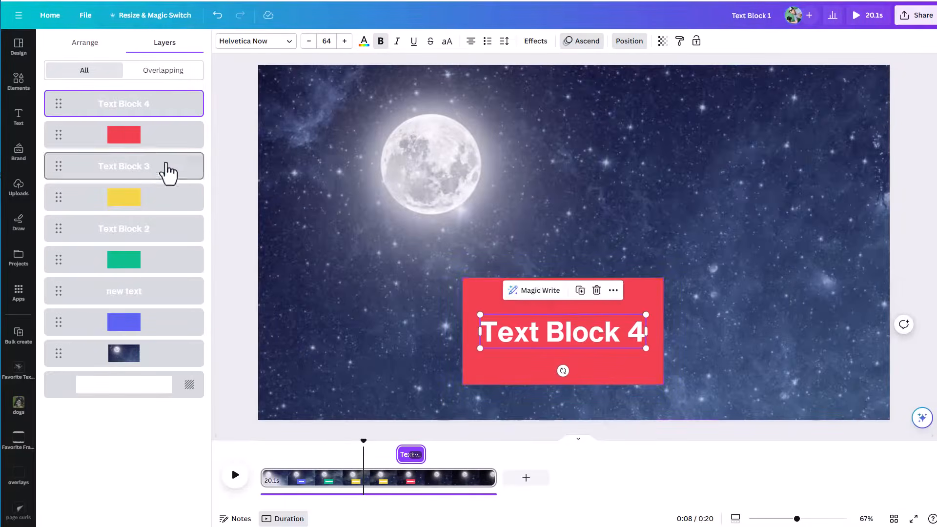